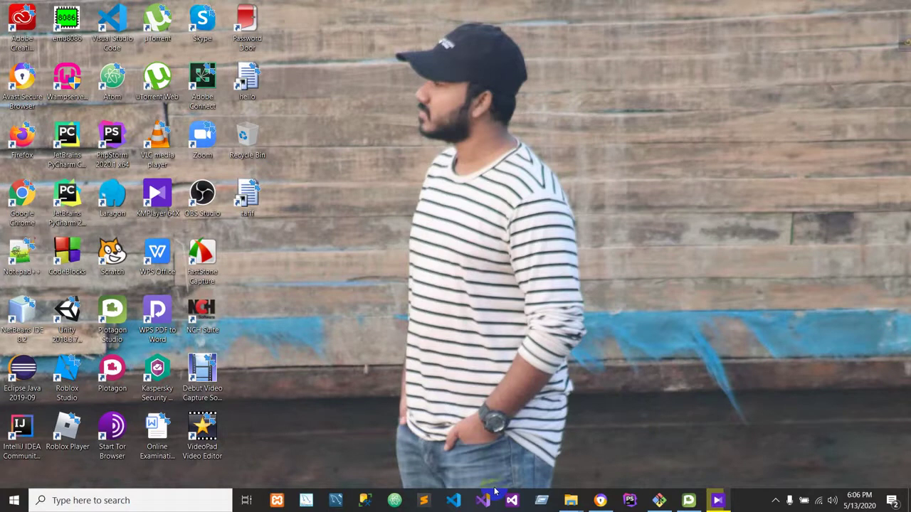
Switch to Plotagon Studio and create a new character with the gender set to male
left_click(690, 500)
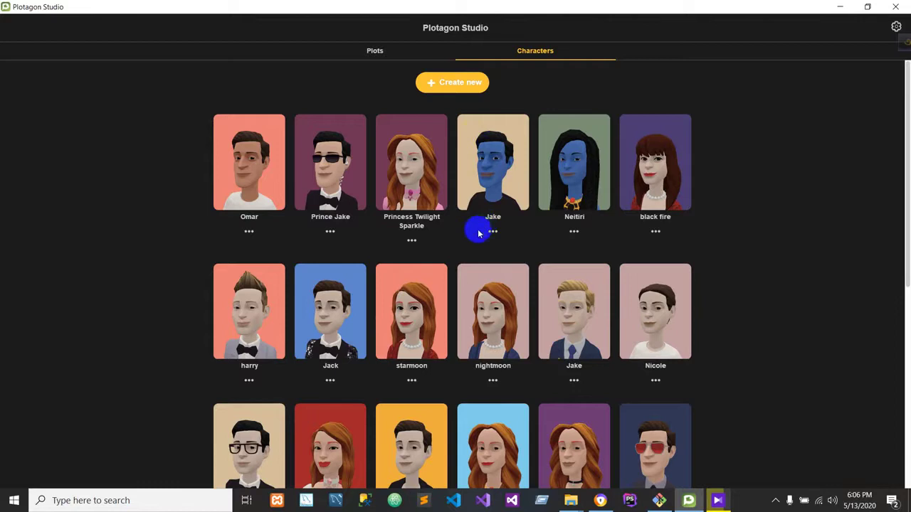
left_click(437, 87)
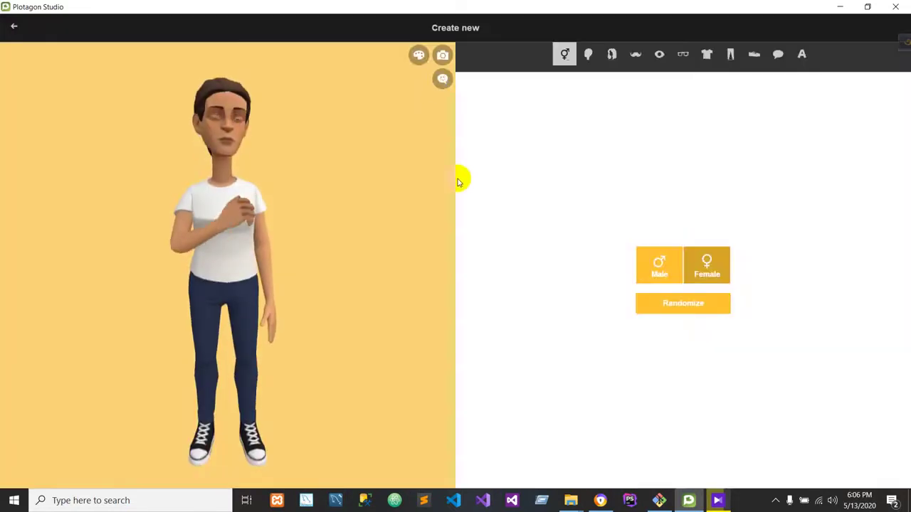
left_click(659, 266)
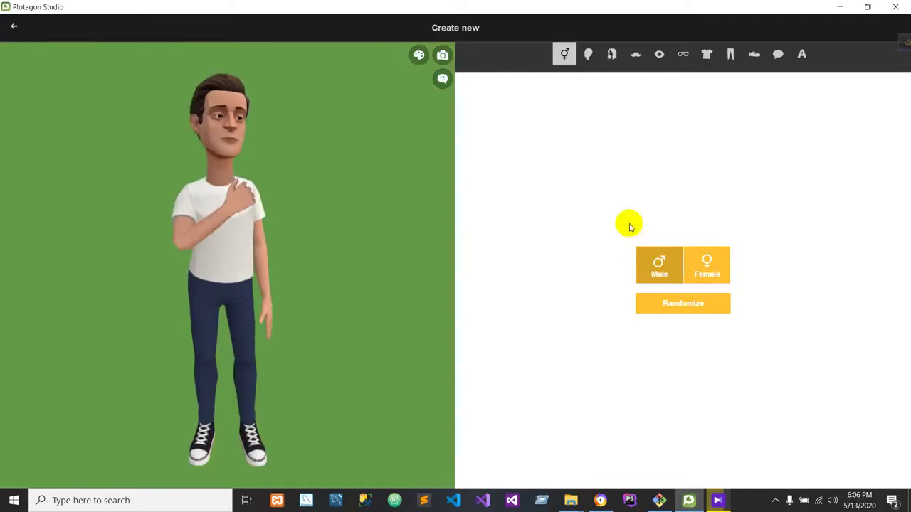
Give the character the narrow-chinned face shape with the small mouth and the second-lightest skin tone
left_click(590, 54)
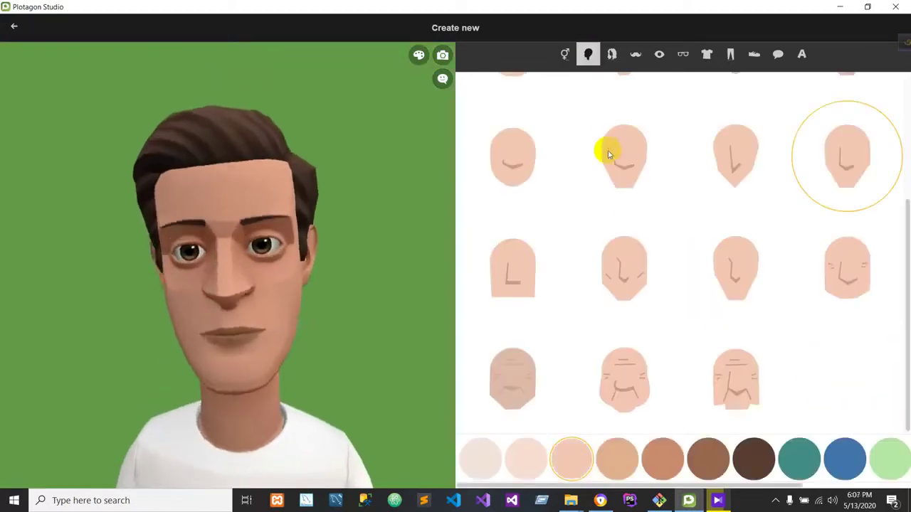
scroll(607, 160, "up", 3)
left_click(509, 121)
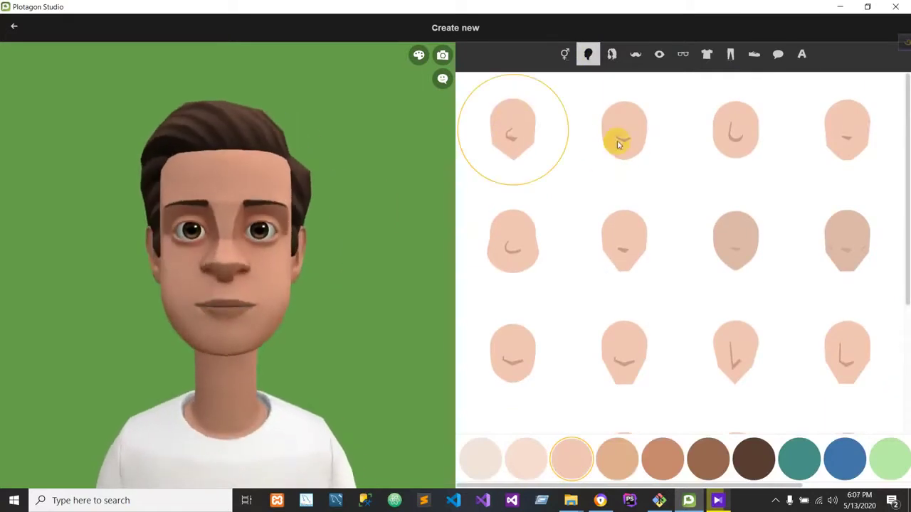
left_click(625, 262)
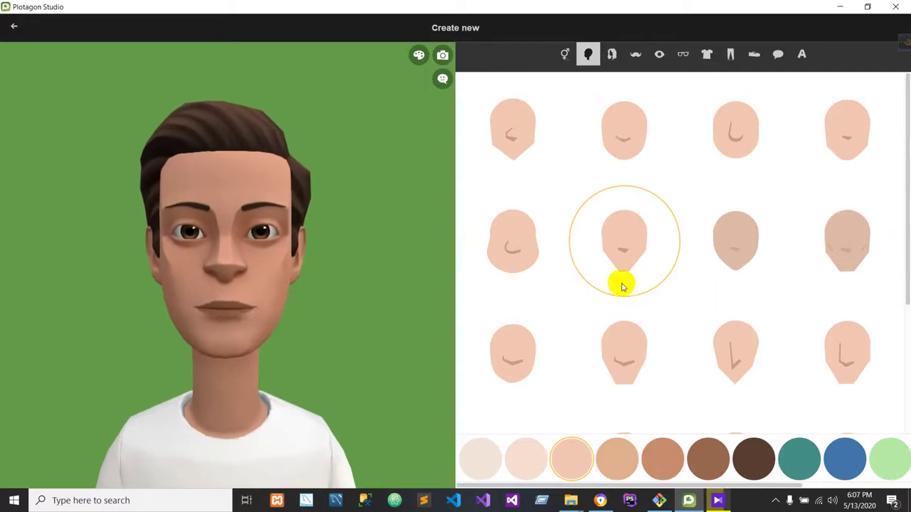
left_click(517, 459)
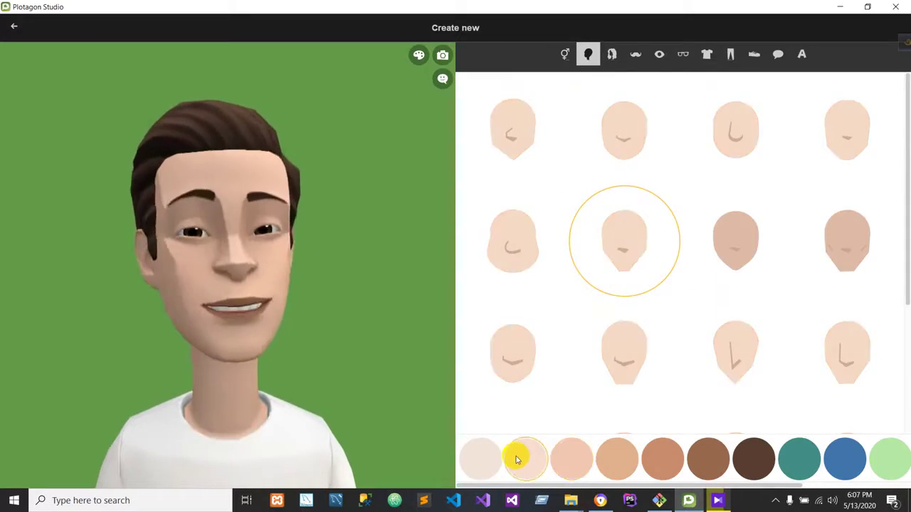
left_click(490, 464)
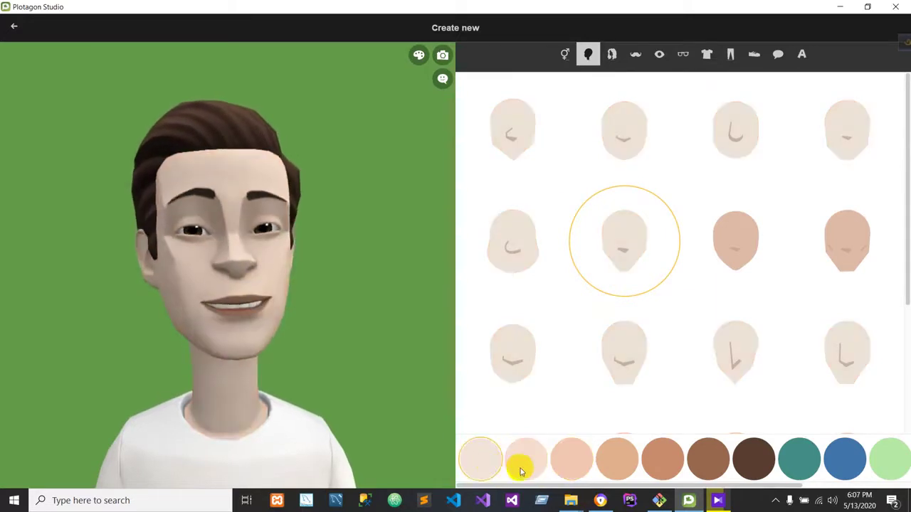
left_click(518, 467)
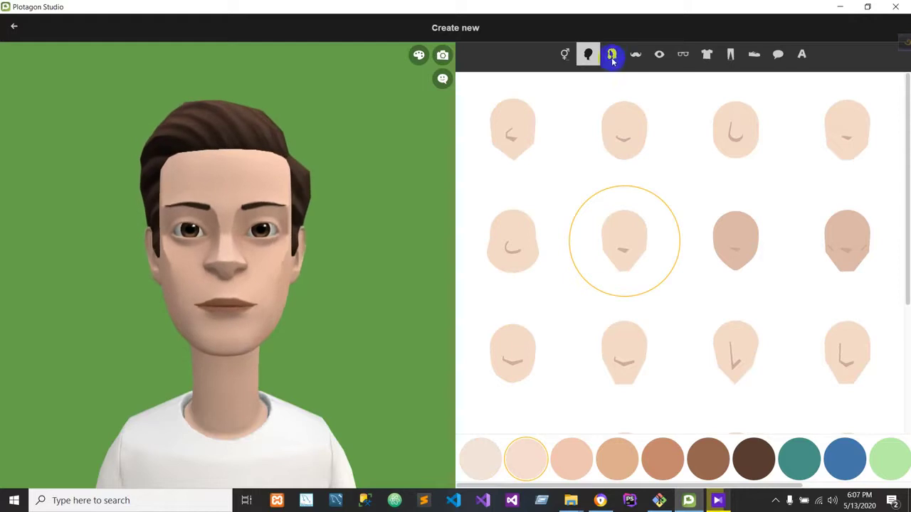
Give the character the spiky swept-up hairstyle and colour it reddish brown
left_click(612, 52)
scroll(697, 173, "down", 2)
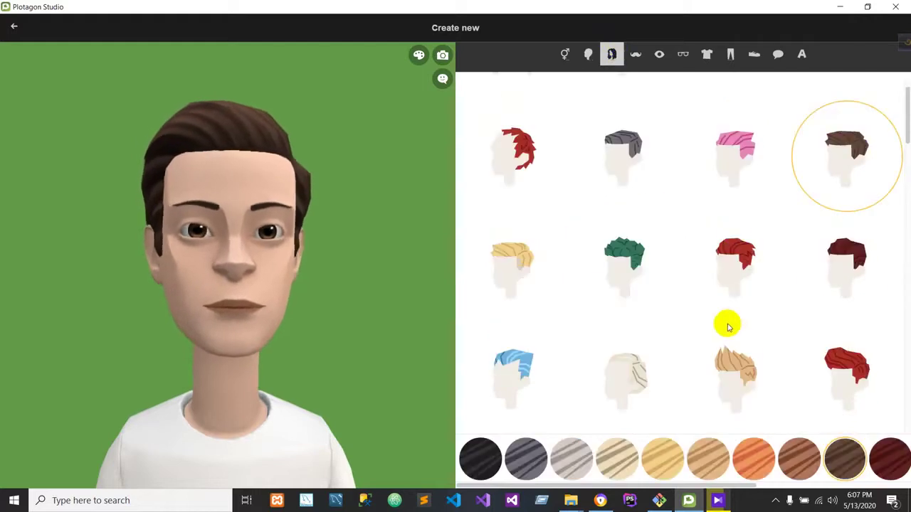
left_click(746, 370)
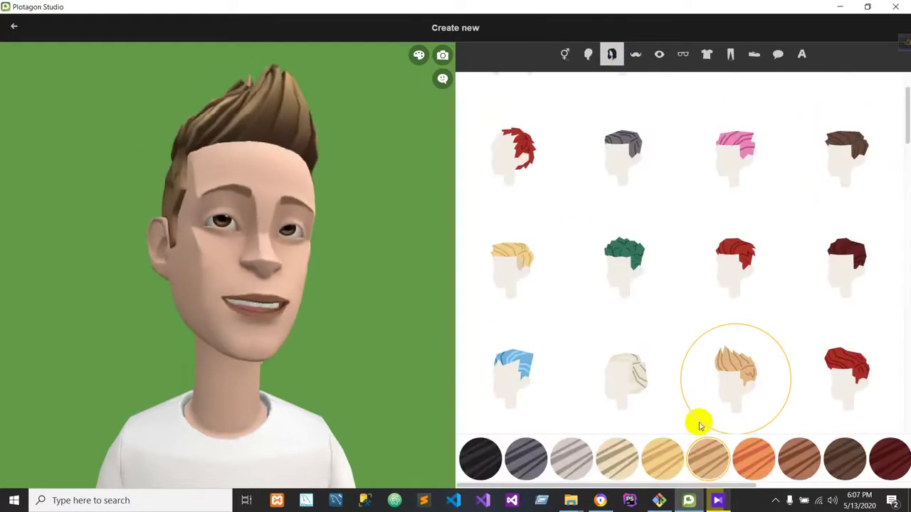
left_click(758, 453)
left_click(705, 464)
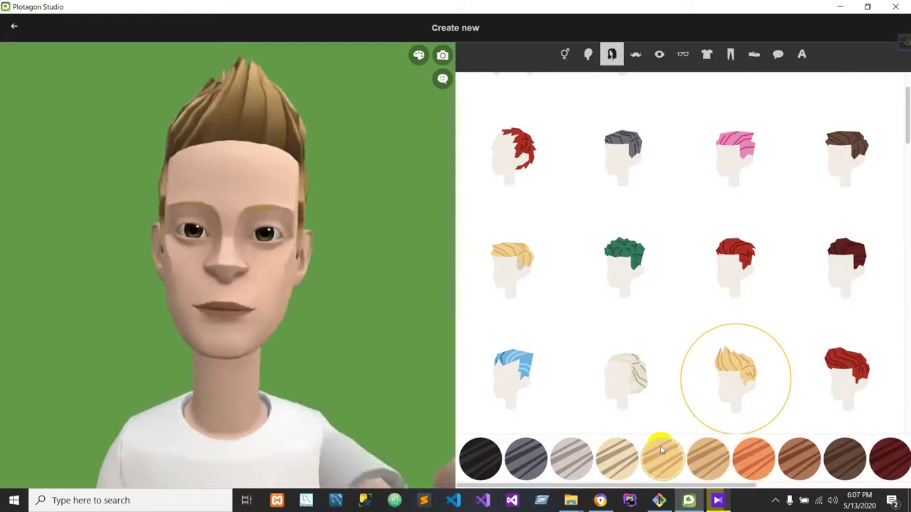
left_click(798, 461)
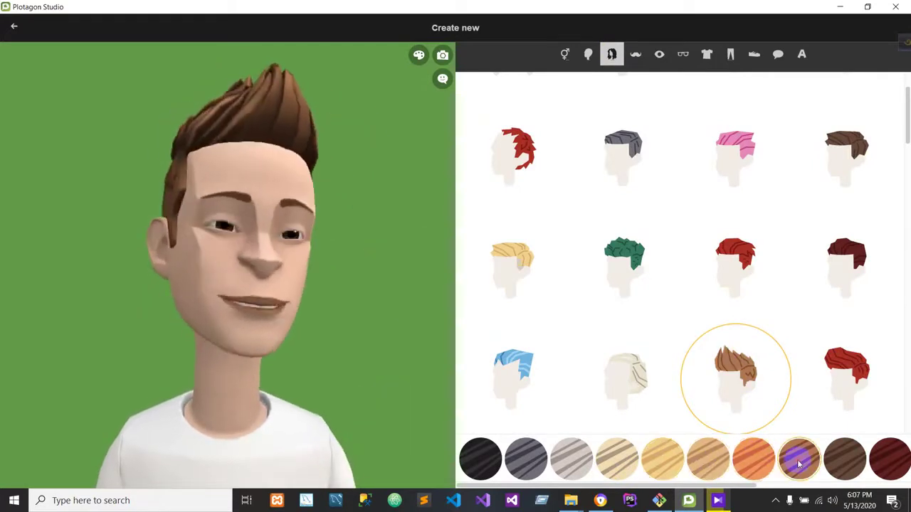
Set the character's eye colour to blue
left_click(662, 54)
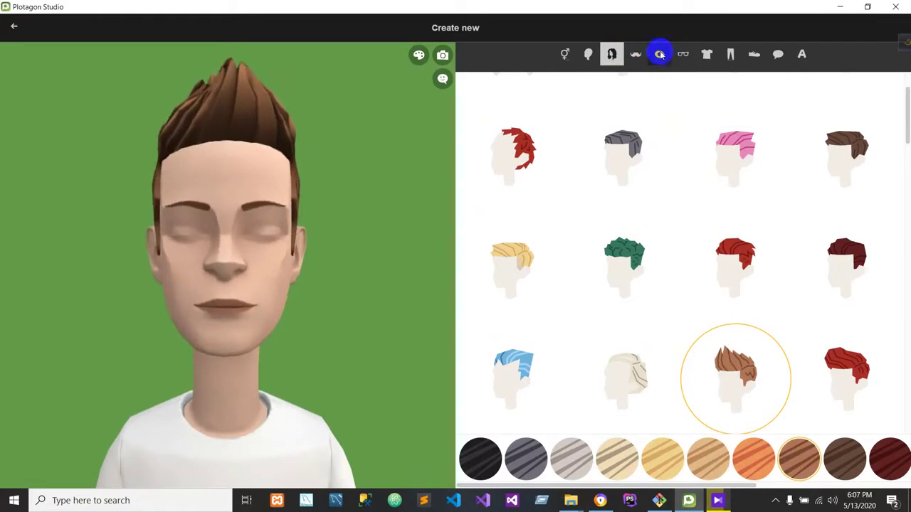
left_click(659, 54)
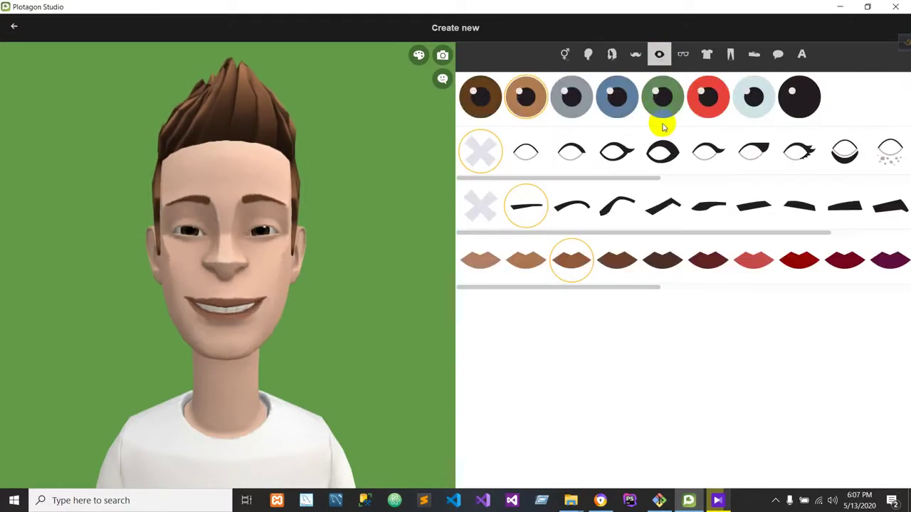
left_click(616, 97)
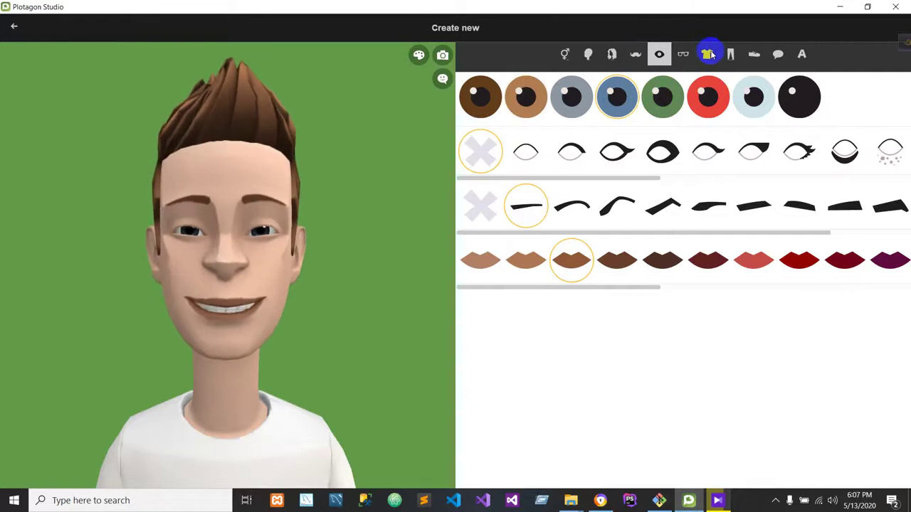
Try on the gold-chain T-shirt, the white shirt with red bag, the magenta camouflage shirt and the pink polka-dot shirt
left_click(707, 54)
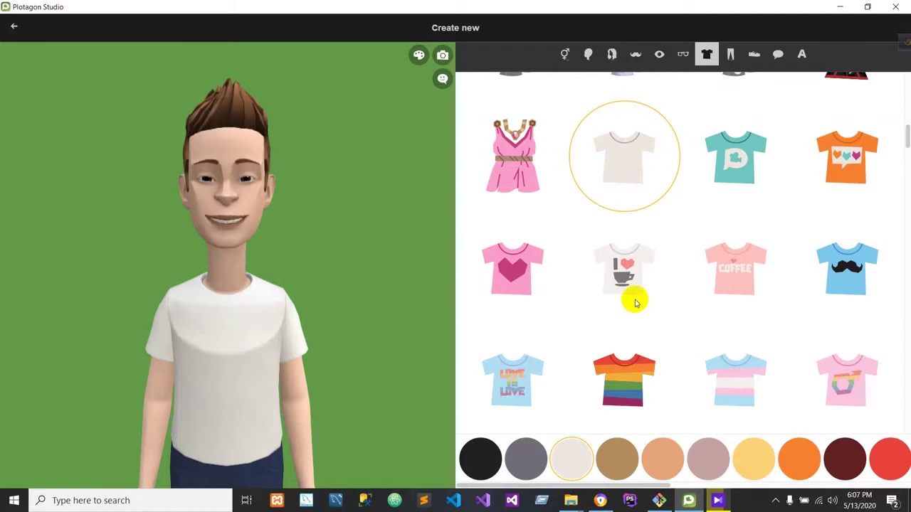
scroll(666, 306, "down", 5)
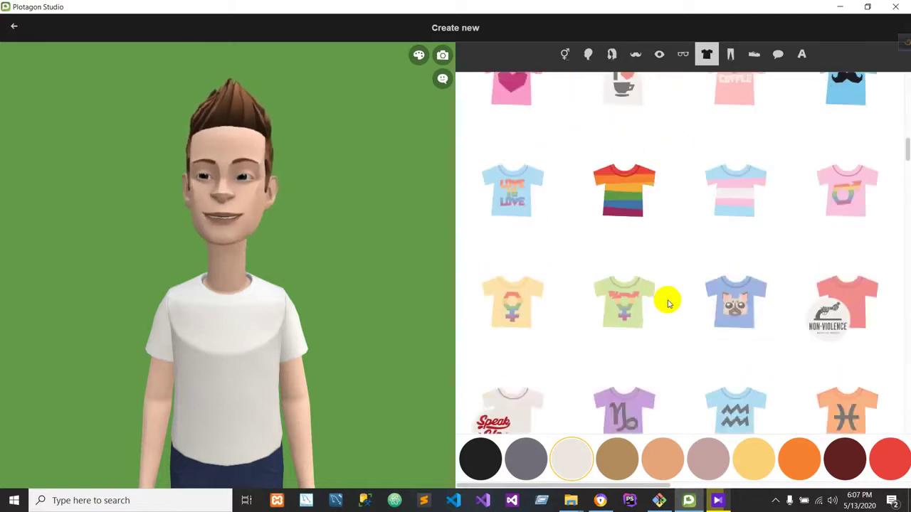
scroll(668, 303, "down", 7)
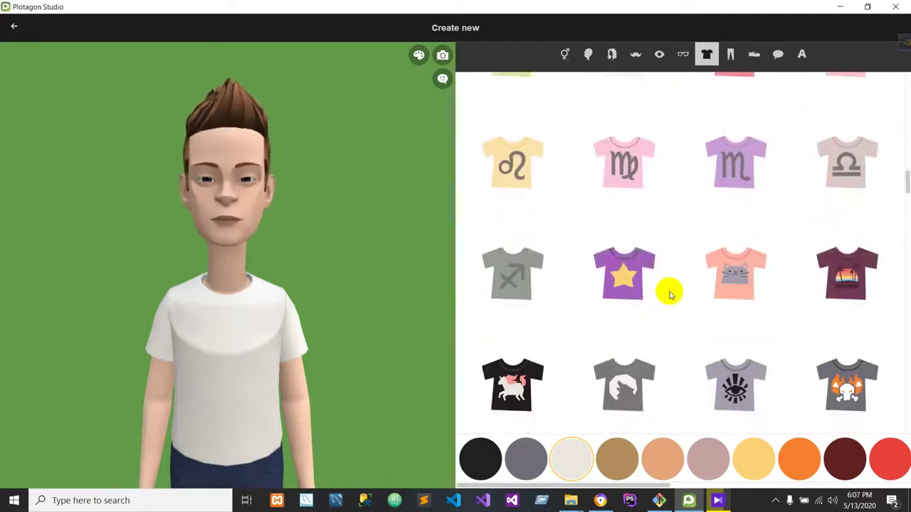
scroll(669, 285, "down", 3)
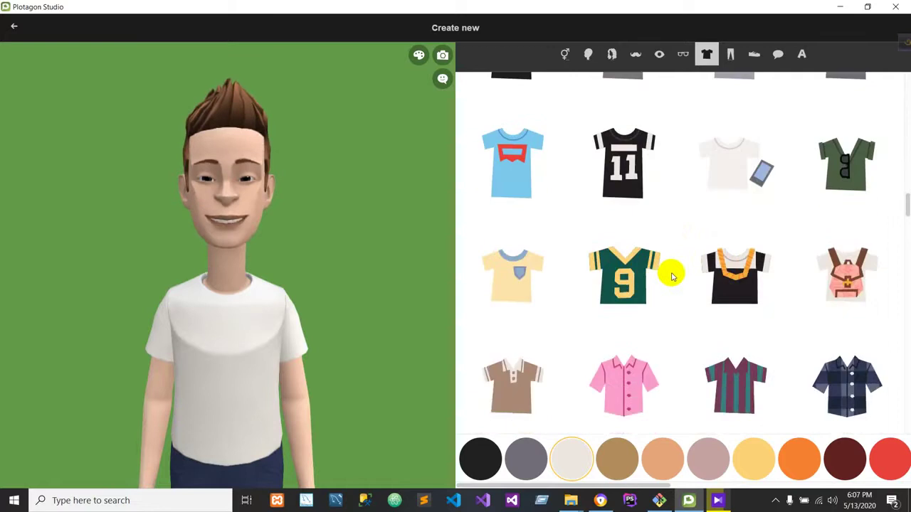
left_click(734, 289)
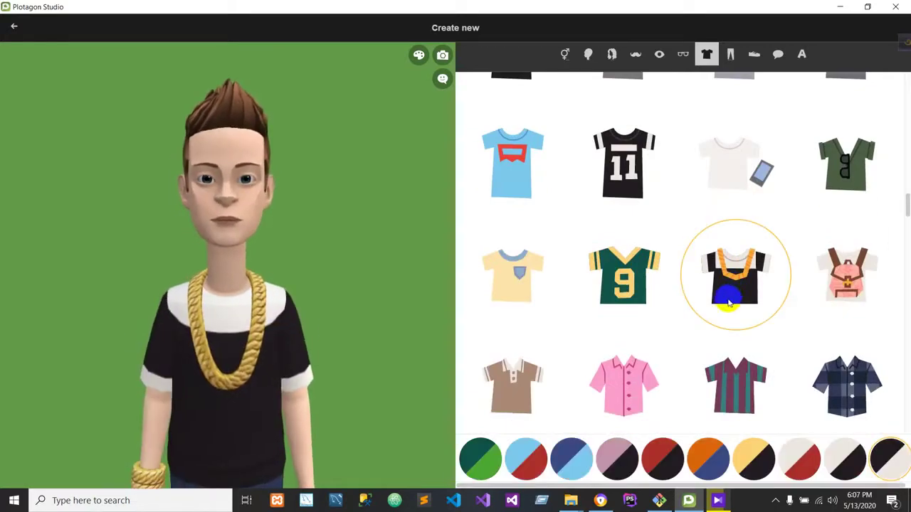
scroll(730, 302, "down", 2)
scroll(728, 303, "down", 3)
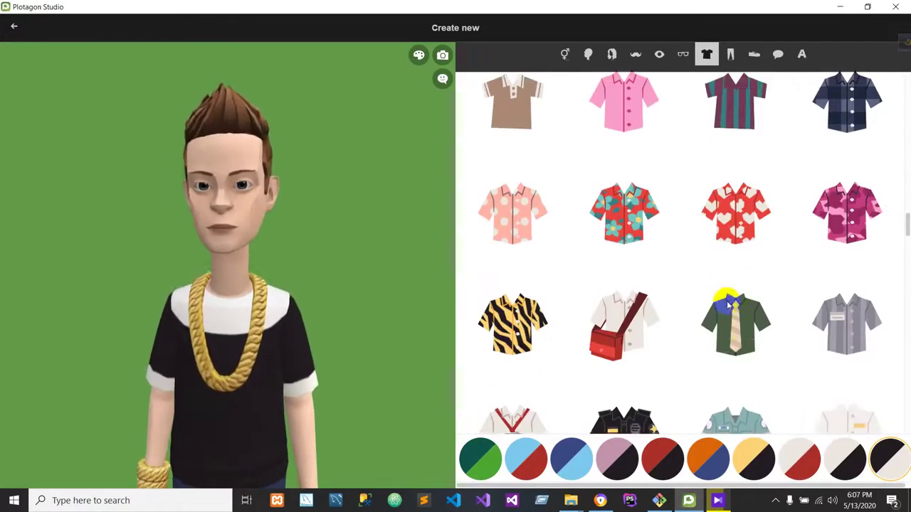
left_click(638, 276)
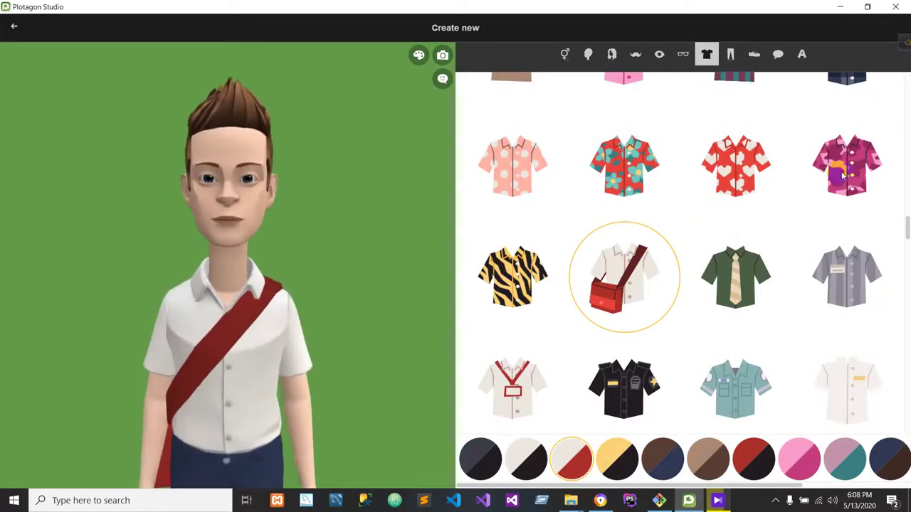
left_click(837, 185)
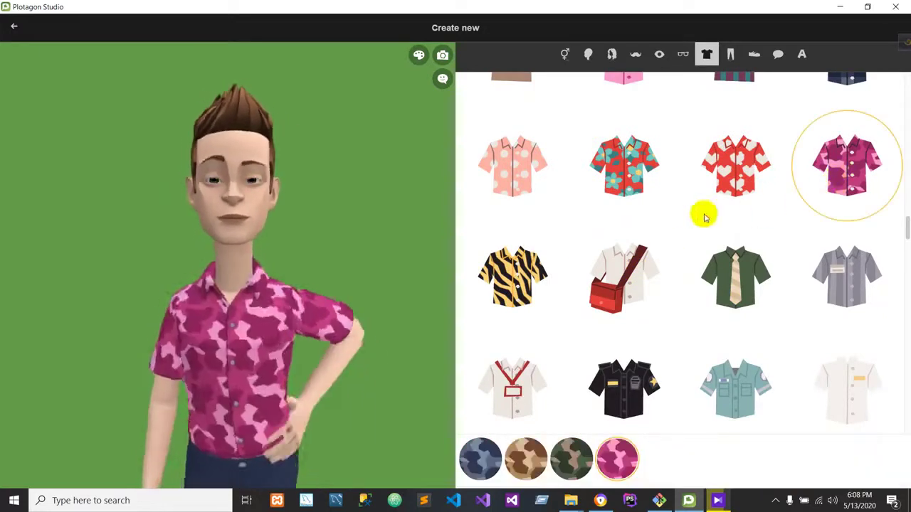
left_click(509, 173)
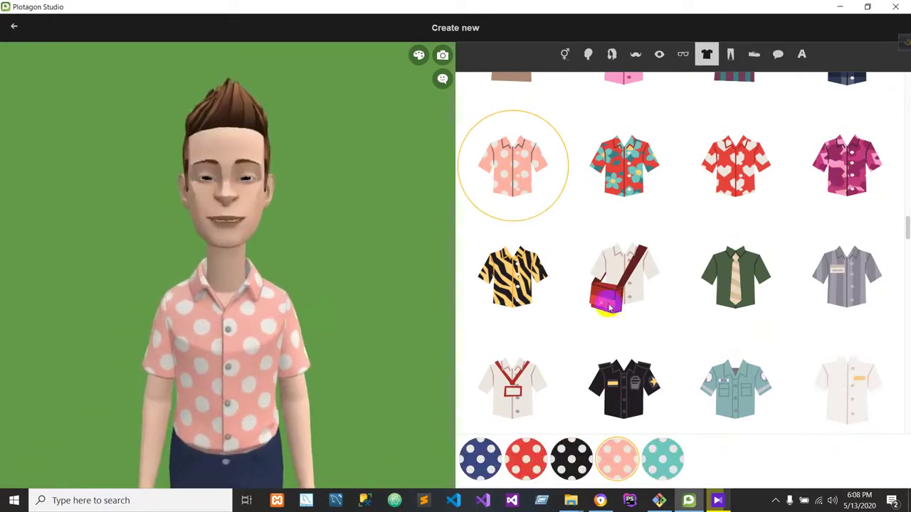
Dress the character in the plain long-sleeved button-up shirt and colour it black
scroll(608, 303, "down", 2)
scroll(608, 303, "down", 5)
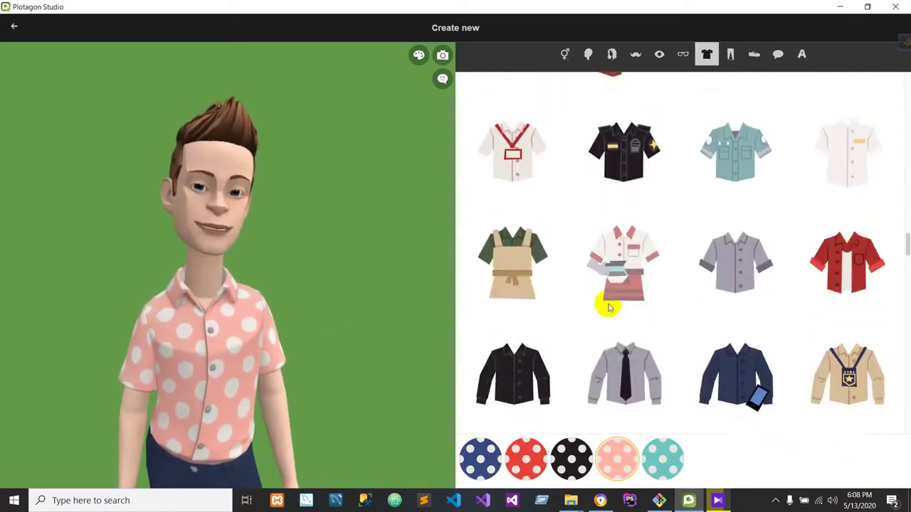
scroll(606, 306, "down", 1)
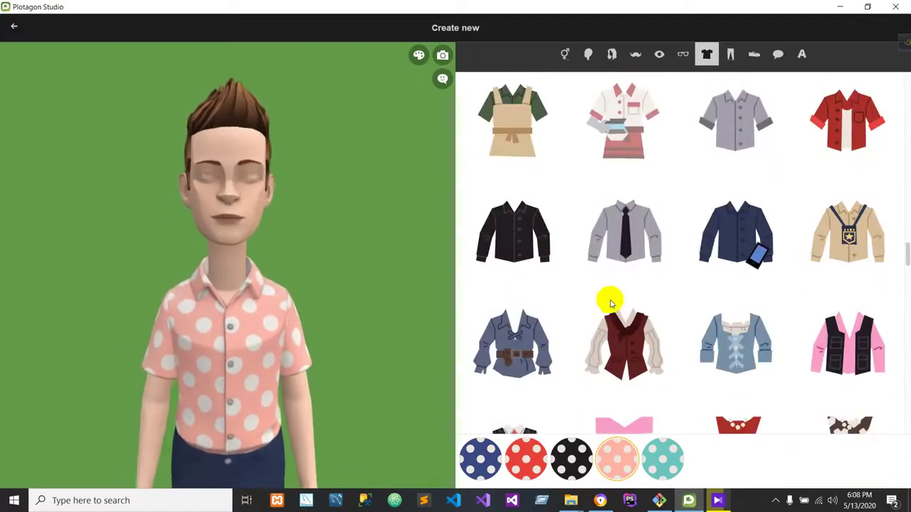
left_click(618, 235)
left_click(534, 235)
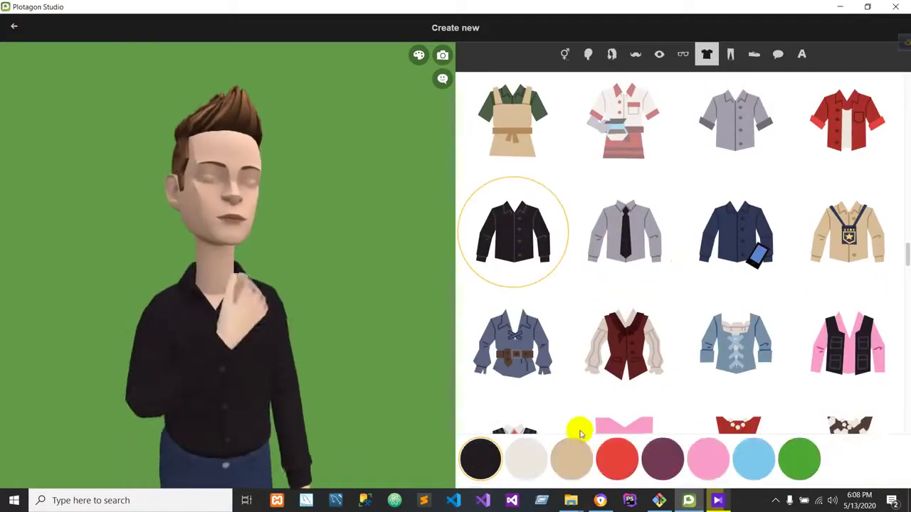
left_click(521, 453)
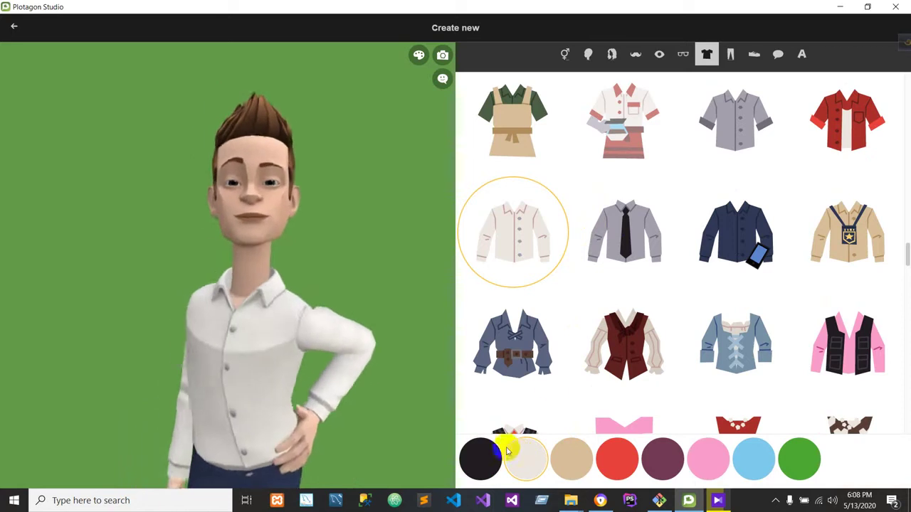
left_click(713, 446)
left_click(474, 456)
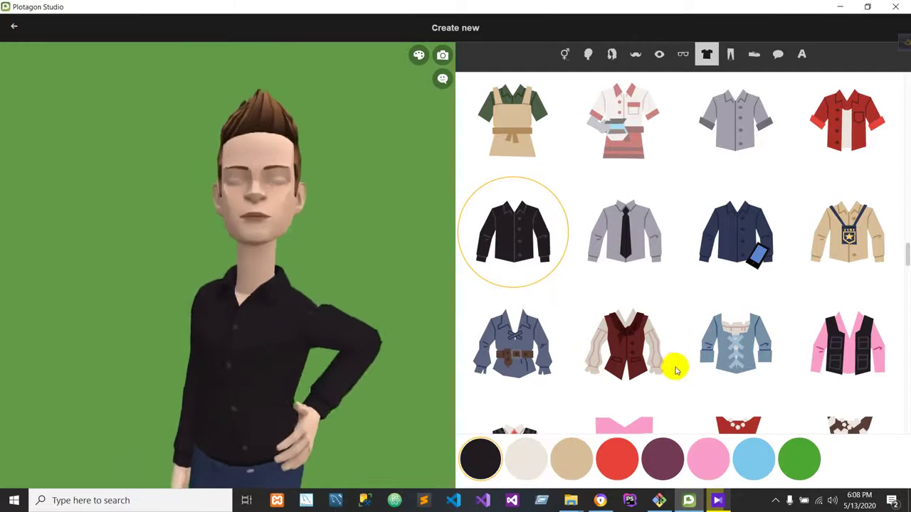
Dress the character in the plain straight trousers shown in red and recolour them dark grey
left_click(727, 54)
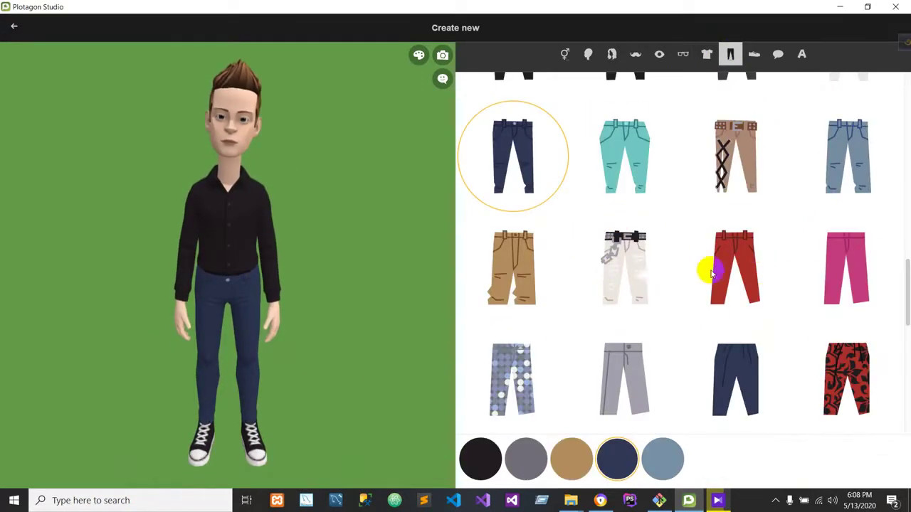
left_click(725, 259)
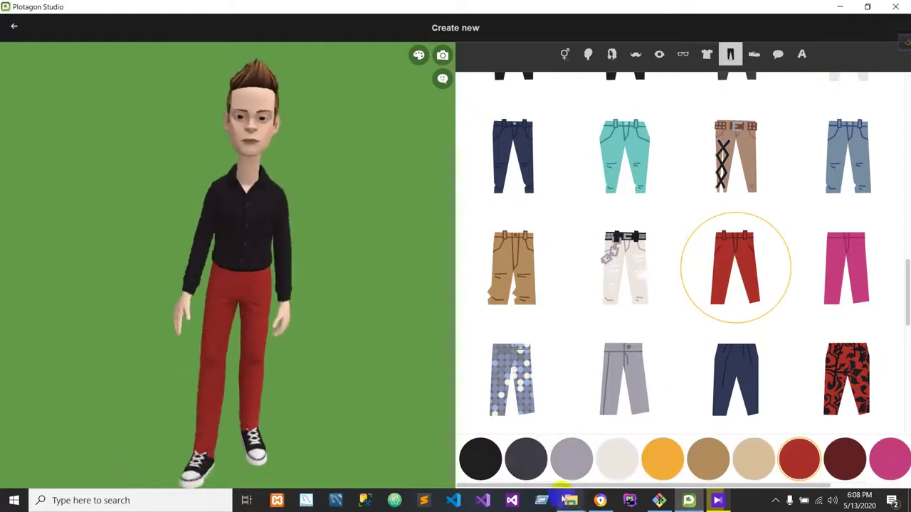
left_click(518, 466)
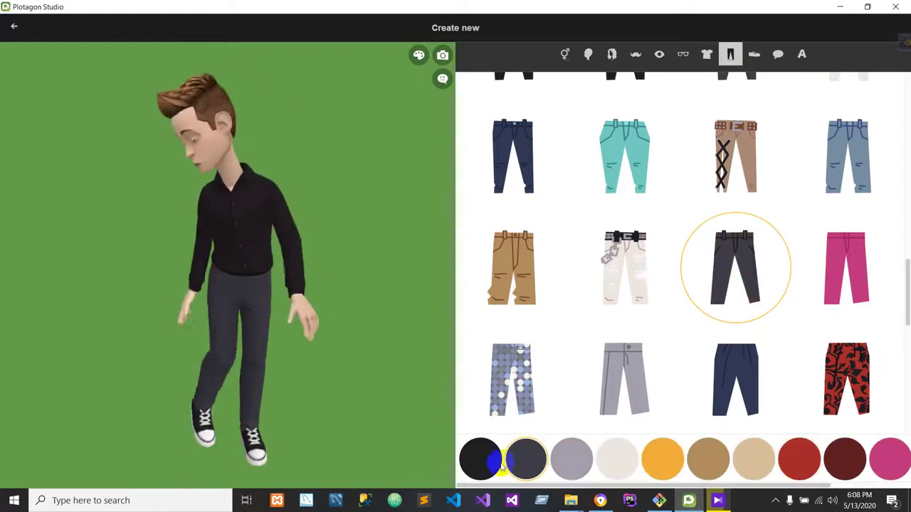
left_click(483, 464)
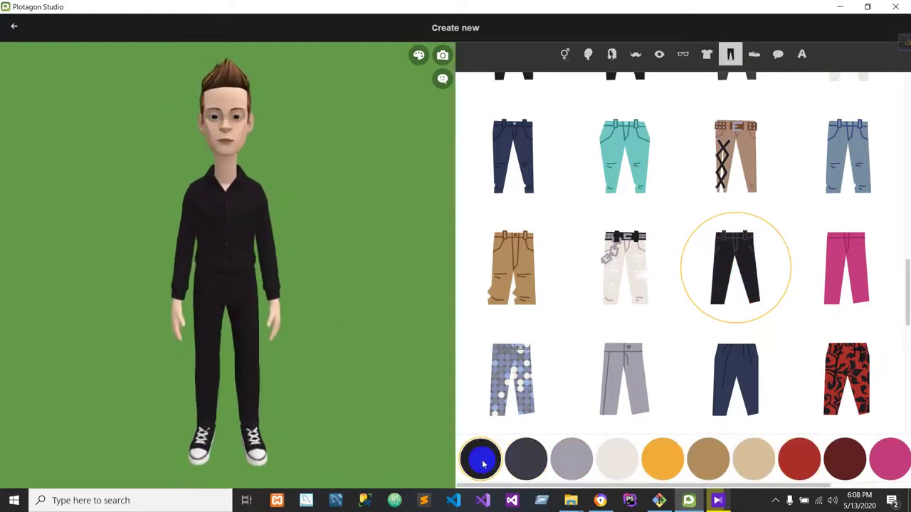
left_click(524, 459)
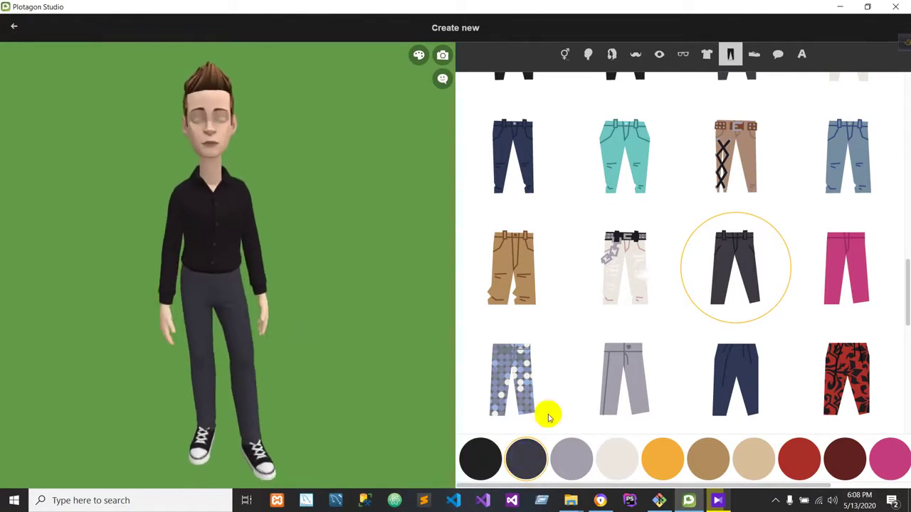
Try the lace-up shoes in black, but settle on the loafers for the character and colour them black
left_click(756, 57)
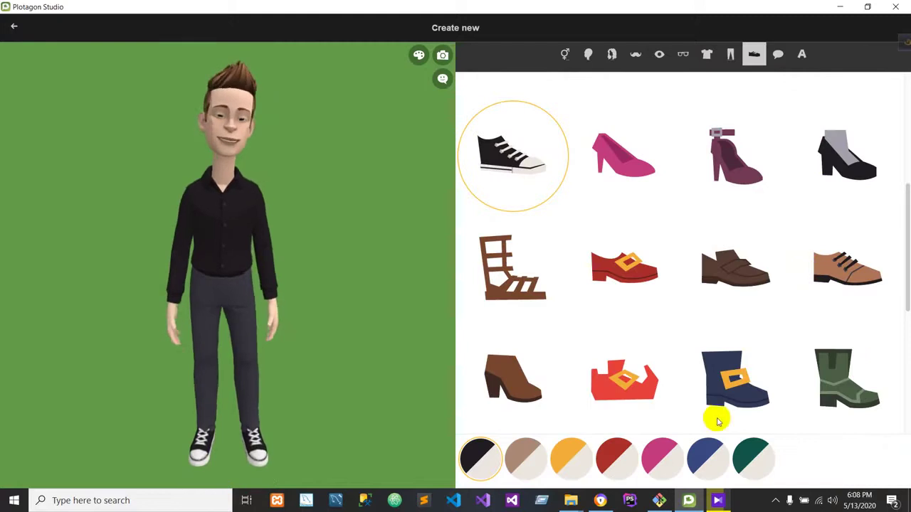
left_click(869, 281)
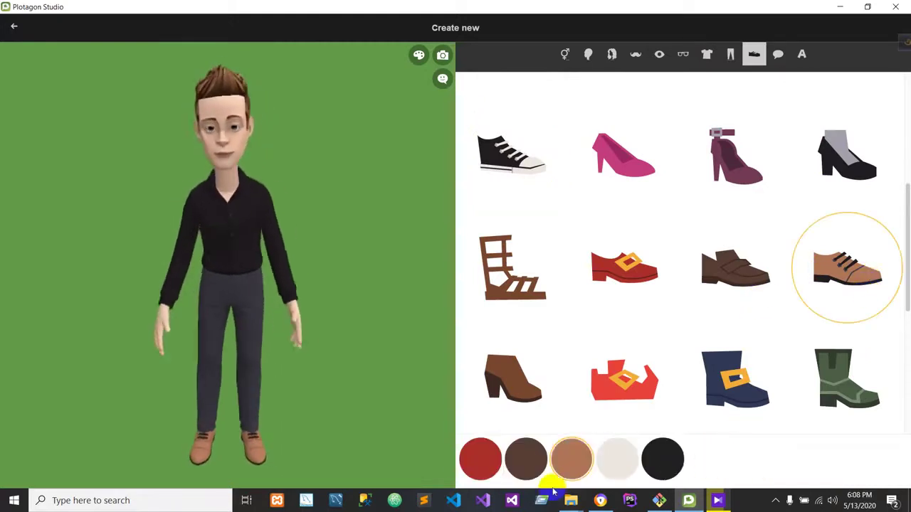
left_click(648, 447)
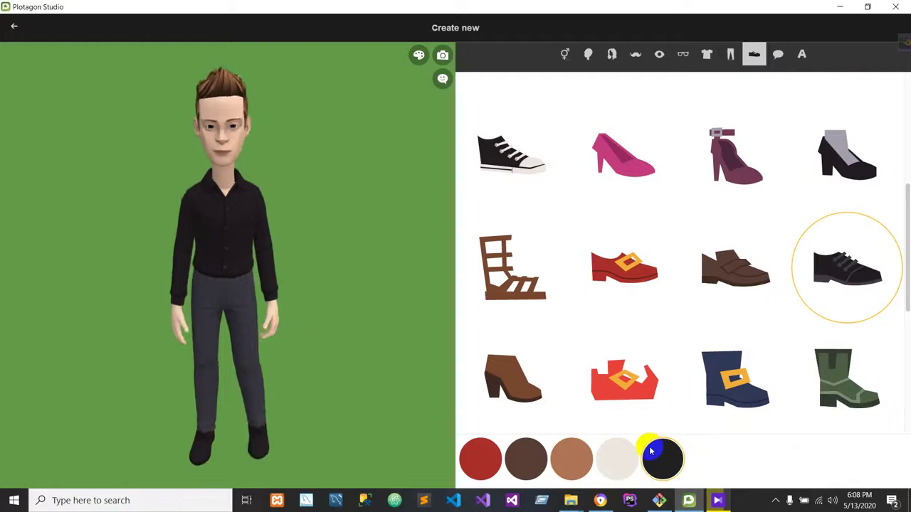
left_click(740, 283)
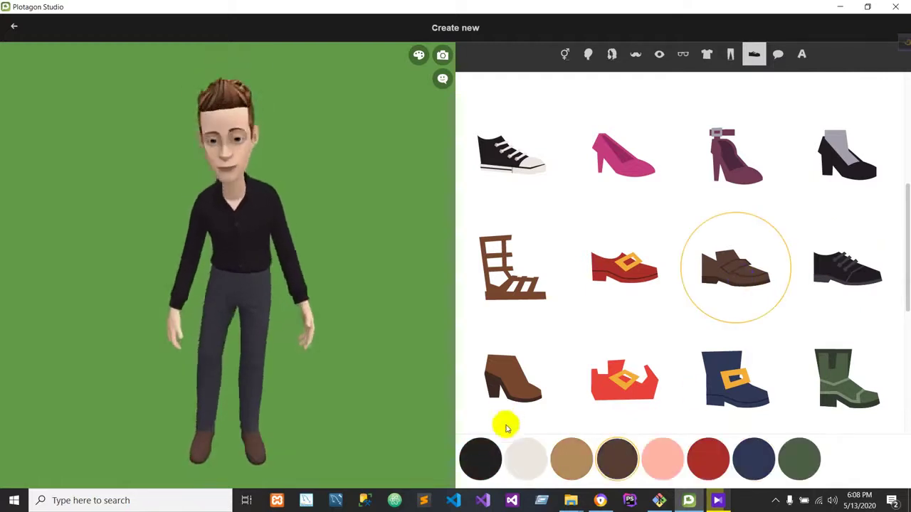
left_click(470, 450)
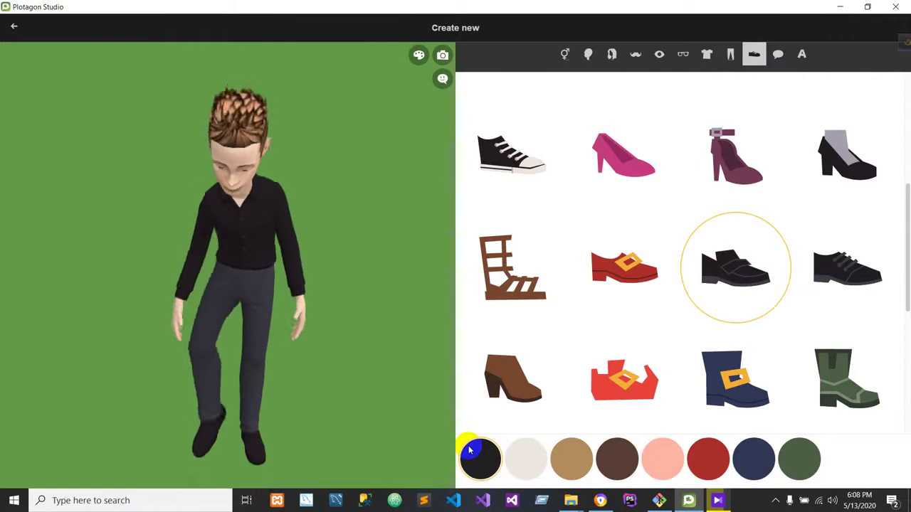
Name the character Jake2 and save it to the character collection
left_click(801, 57)
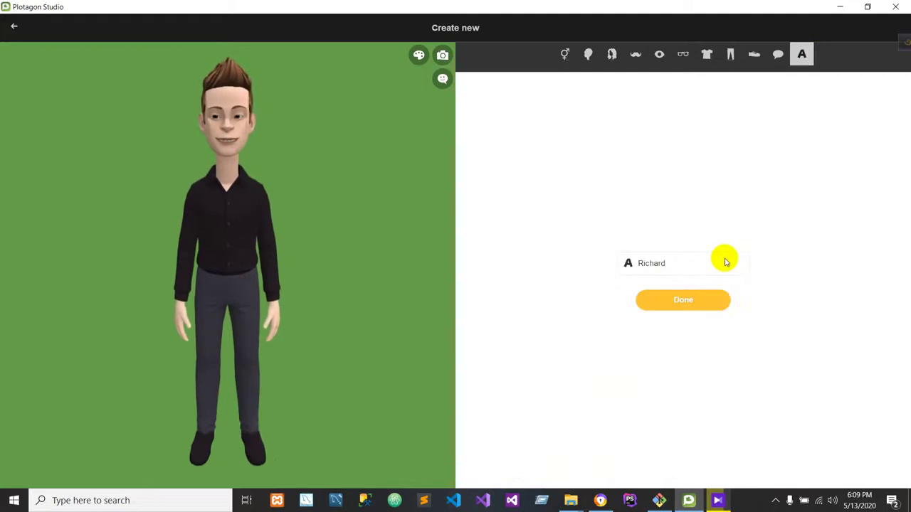
left_click(701, 313)
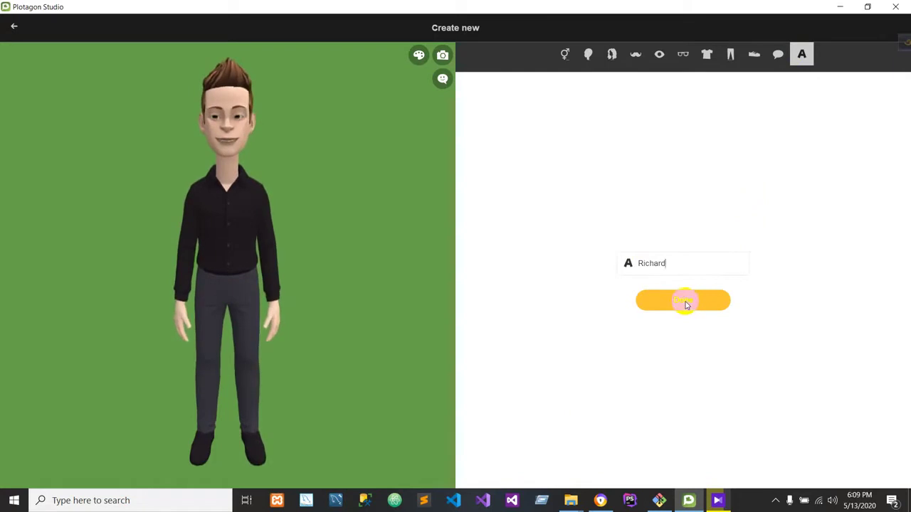
key("BackSpace")
key("BackSpace")
key("BackSpace")
key("BackSpace")
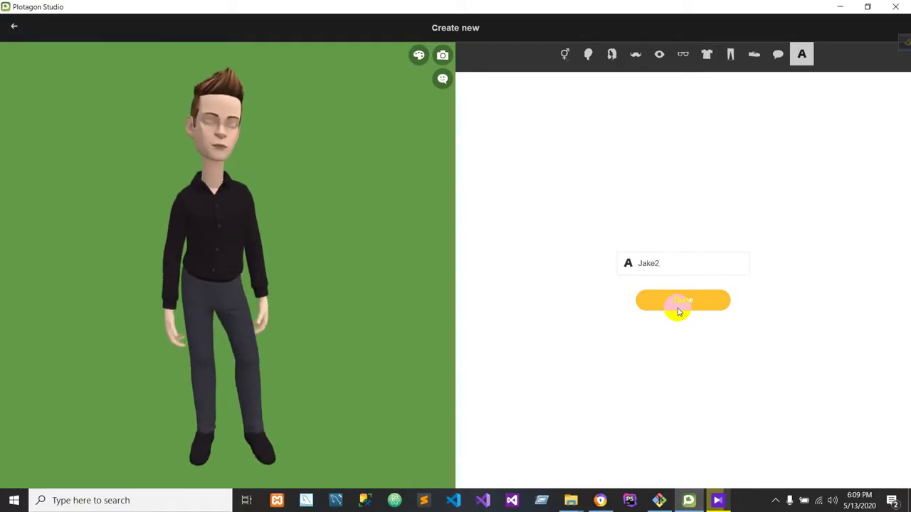
left_click(678, 305)
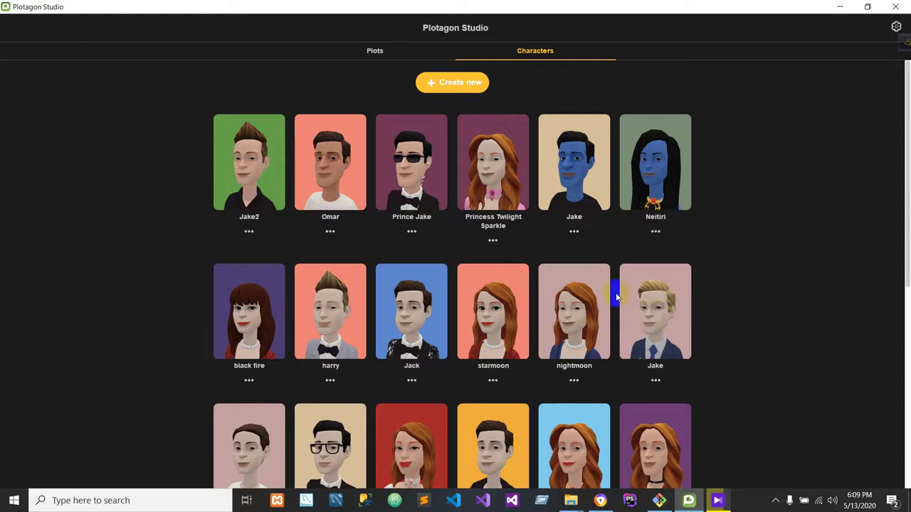
Start a new female character and give her the palest skin tone
left_click(439, 88)
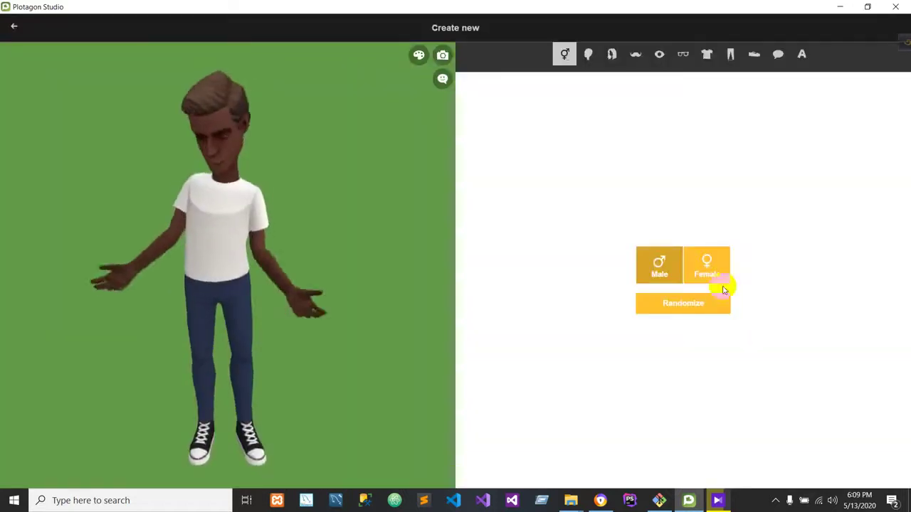
left_click(707, 262)
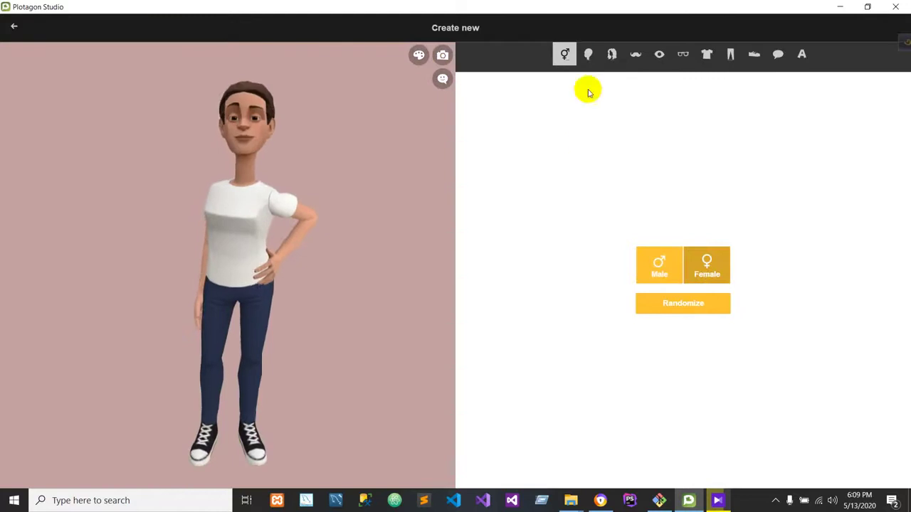
left_click(587, 54)
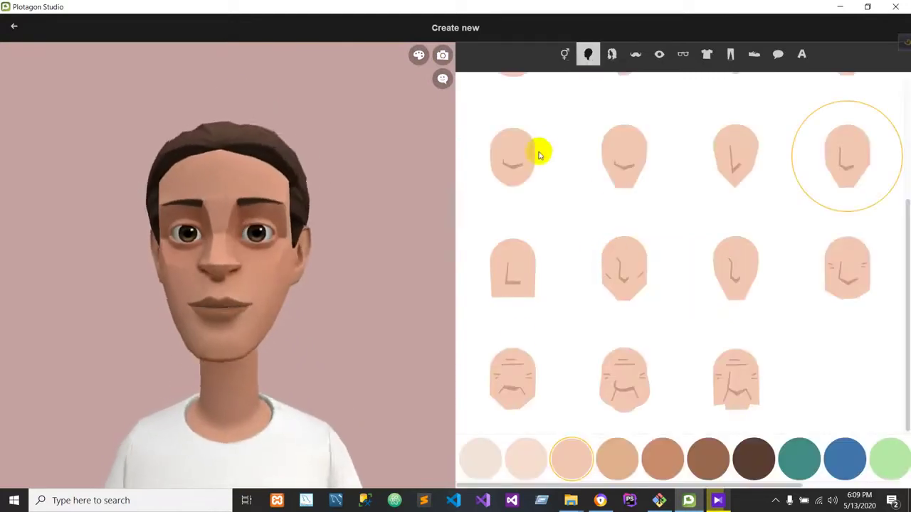
left_click(514, 450)
left_click(474, 455)
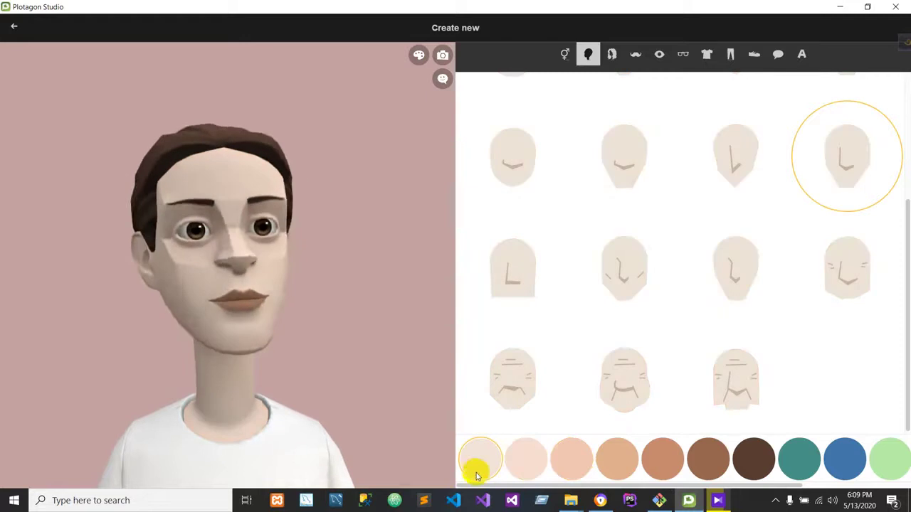
Try the purple pigtails, the brown tied-back dreadlocks and the red bun hairstyle on the female character
left_click(616, 53)
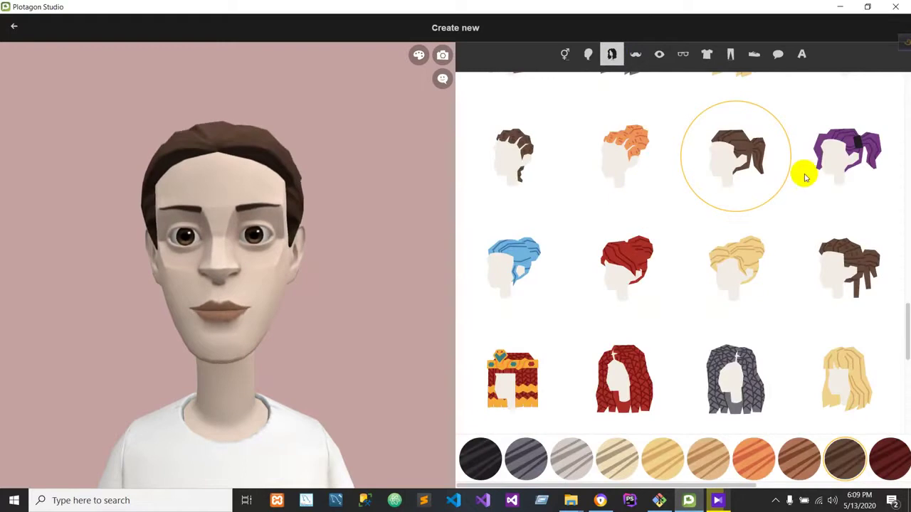
left_click(838, 151)
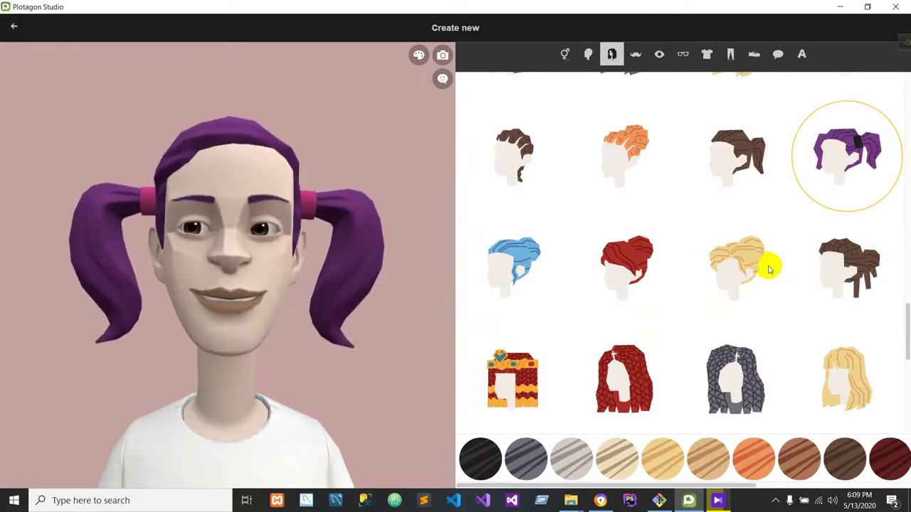
left_click(840, 259)
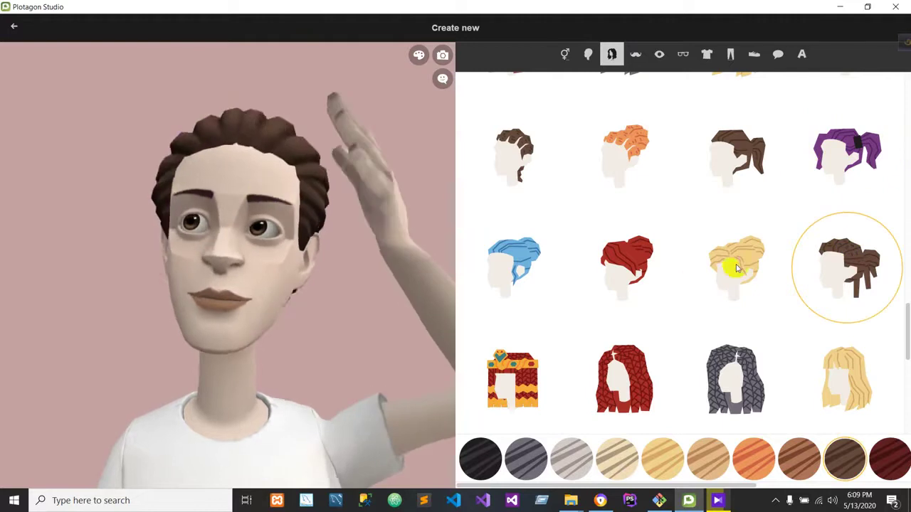
left_click(604, 292)
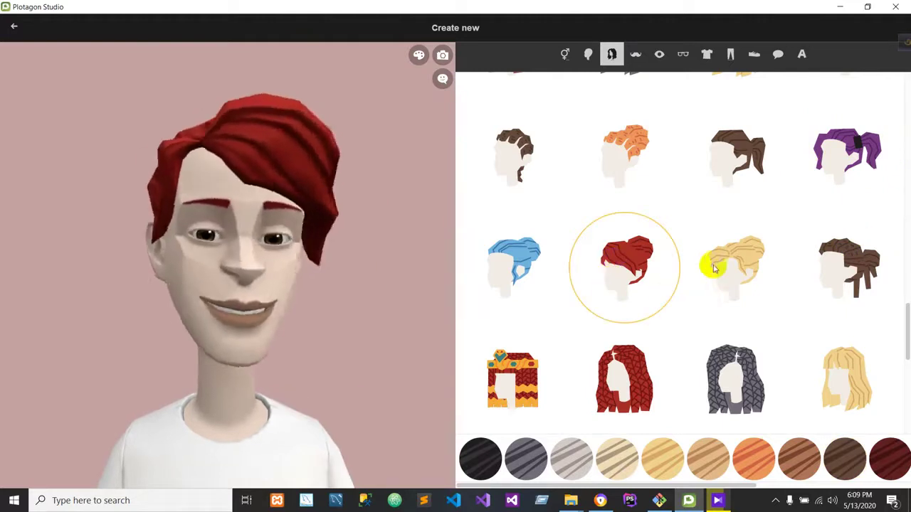
Give the female character the long, side-swept wavy hairstyle shown in red and recolour it orange after comparing dark red
scroll(720, 313, "down", 3)
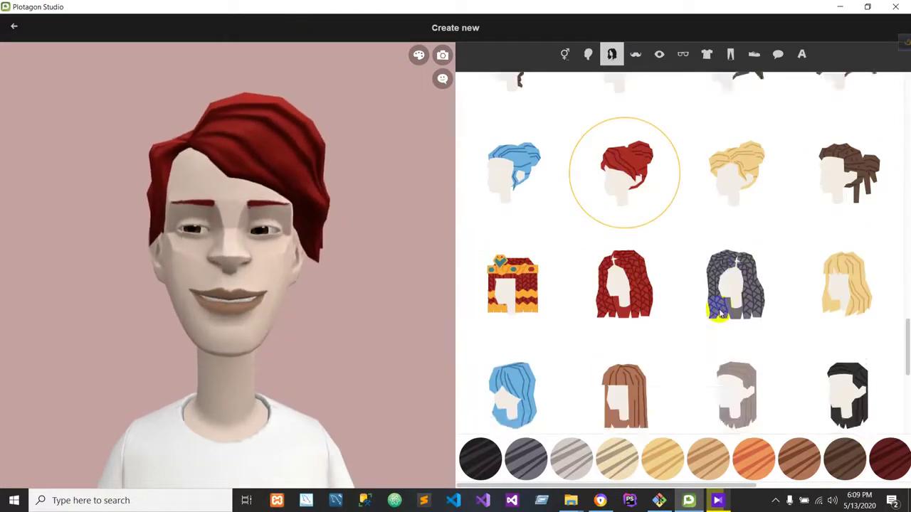
scroll(671, 287, "down", 1)
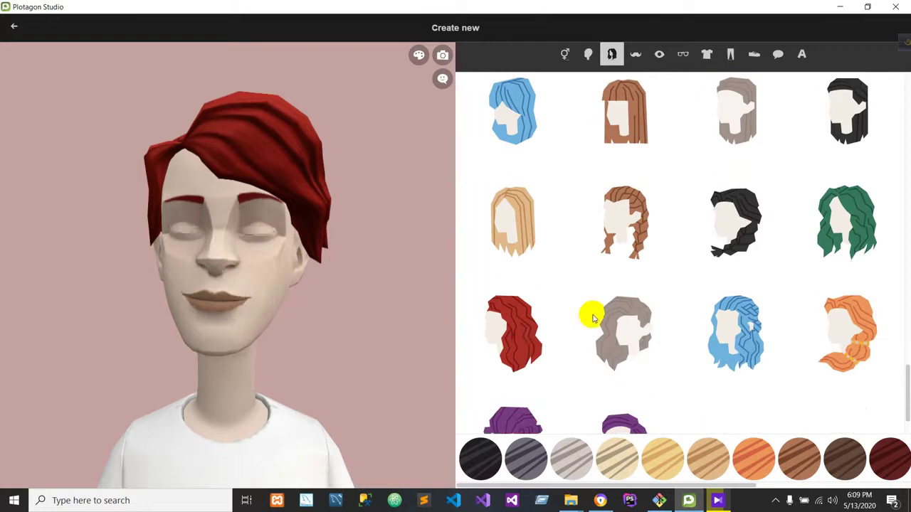
left_click(497, 346)
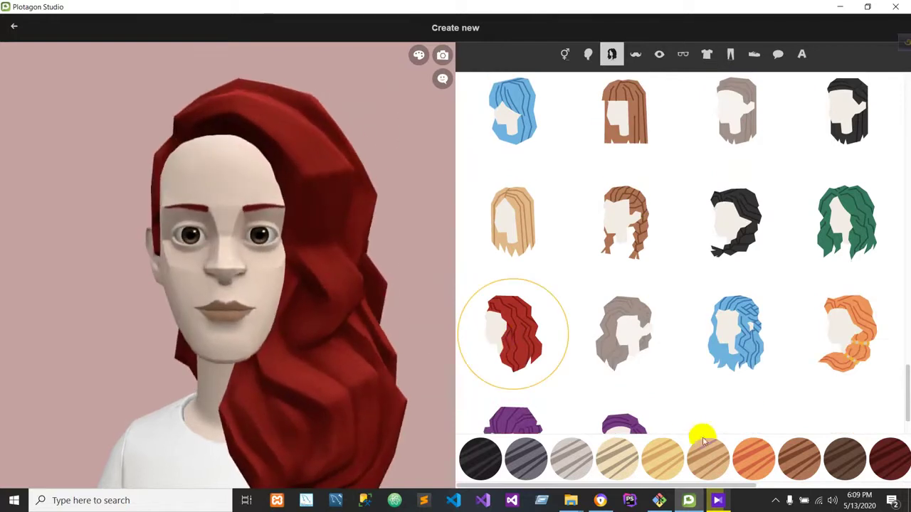
left_click(753, 452)
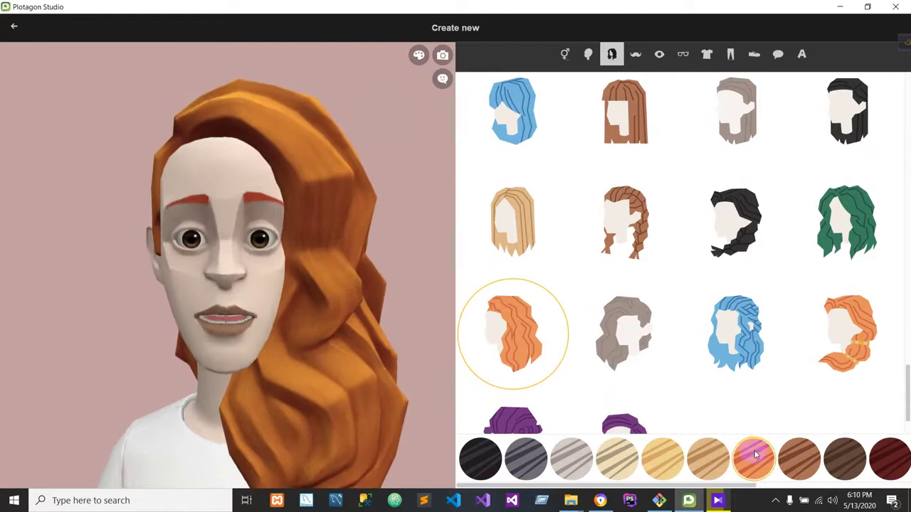
left_click(889, 458)
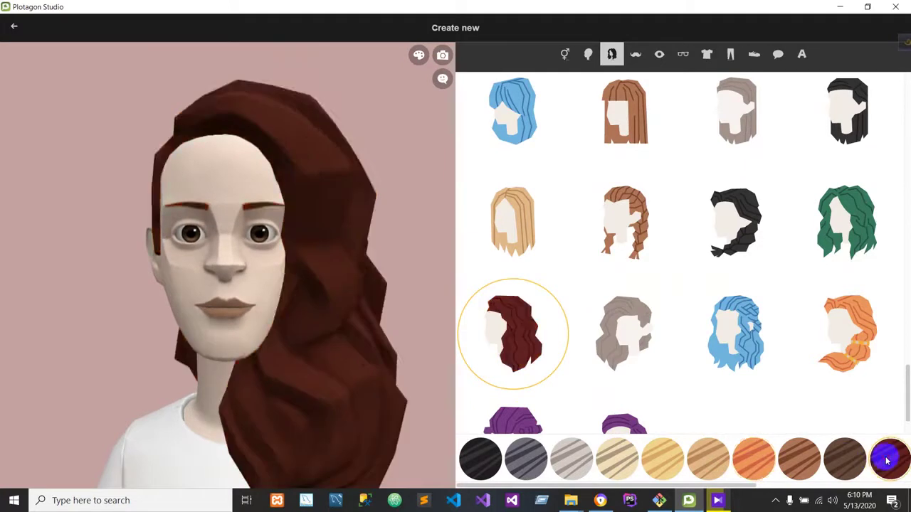
left_click(753, 458)
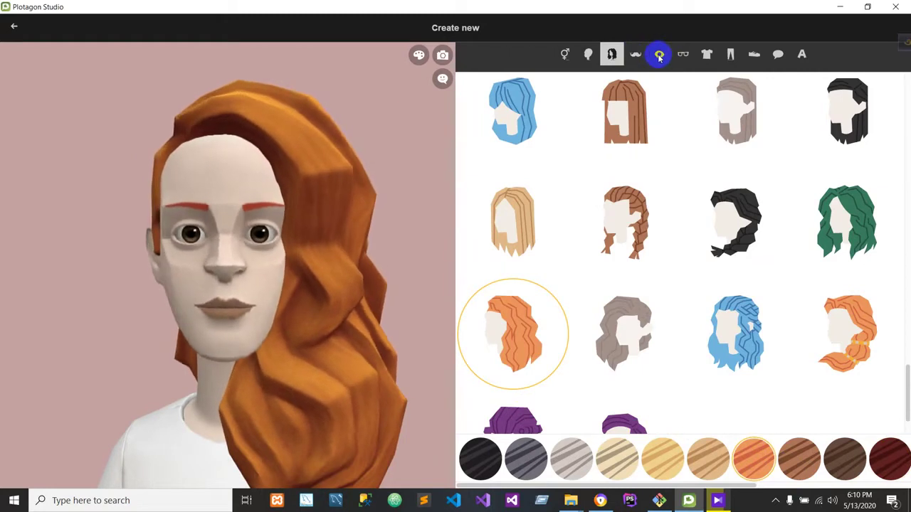
Compare red, blue and brown eyes on the female character and set her eye colour to blue
left_click(659, 56)
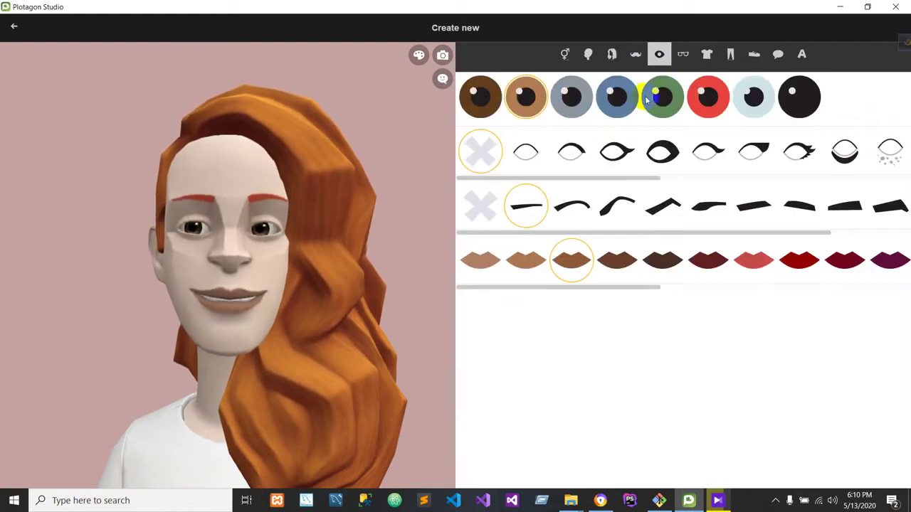
left_click(705, 98)
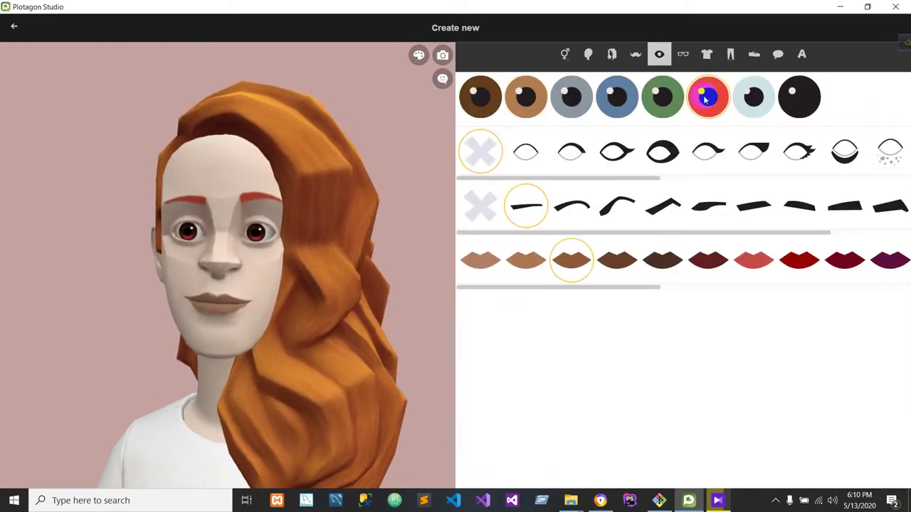
left_click(618, 101)
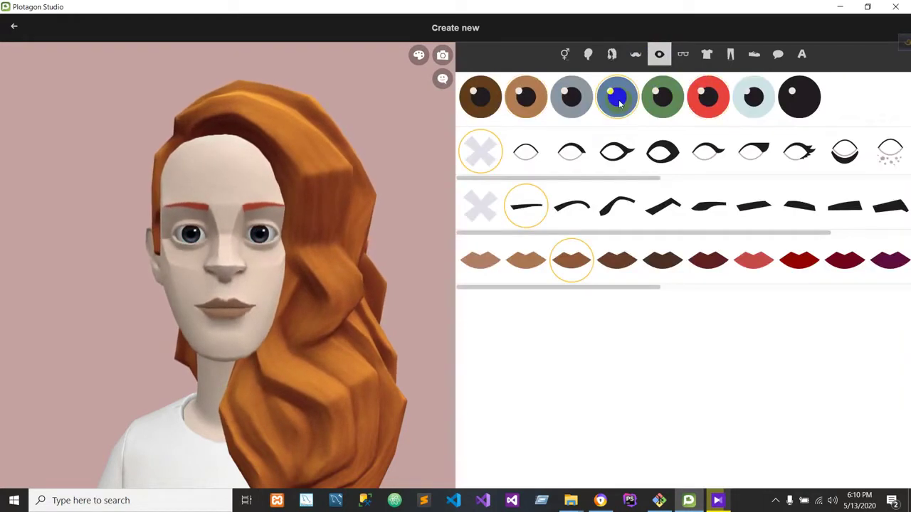
left_click(524, 100)
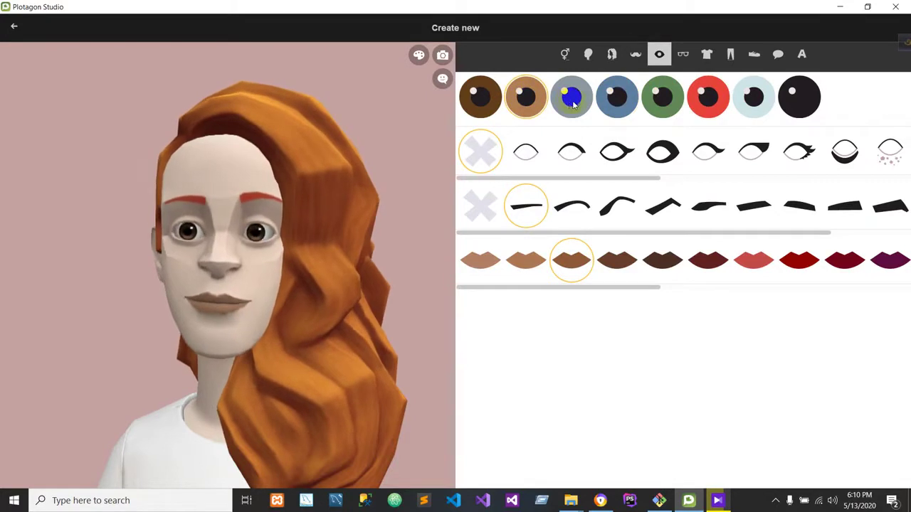
left_click(626, 102)
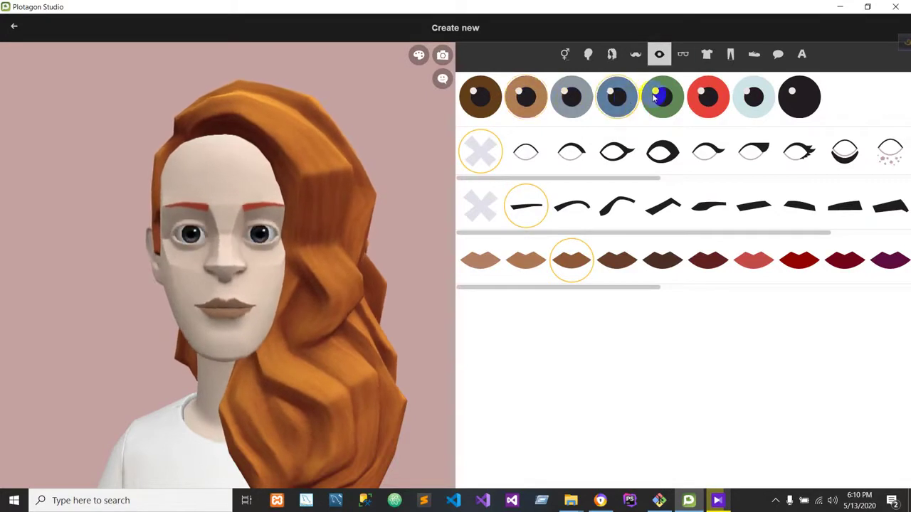
Try on the teal sleeveless dress and the silver sequinned strapless dress, and dress the character in the blue long-sleeved belted dress
left_click(706, 54)
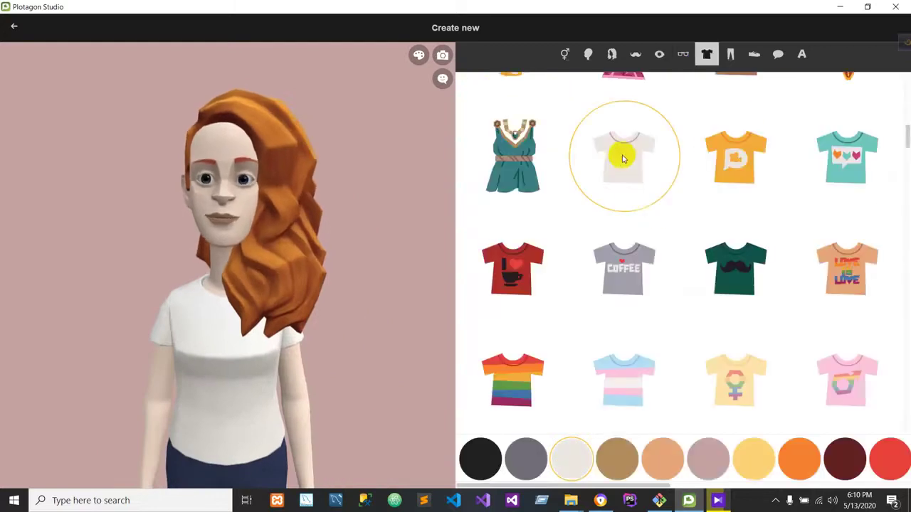
left_click(520, 172)
scroll(719, 311, "down", 3)
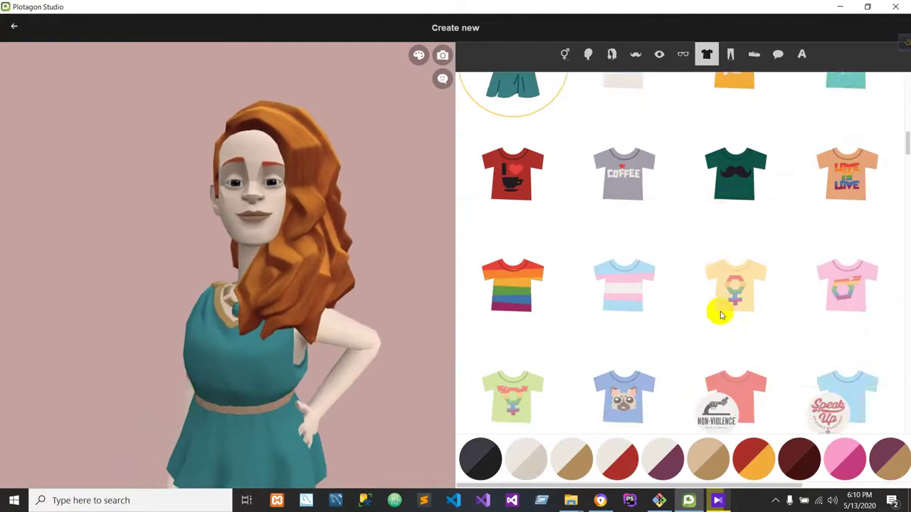
scroll(721, 312, "down", 9)
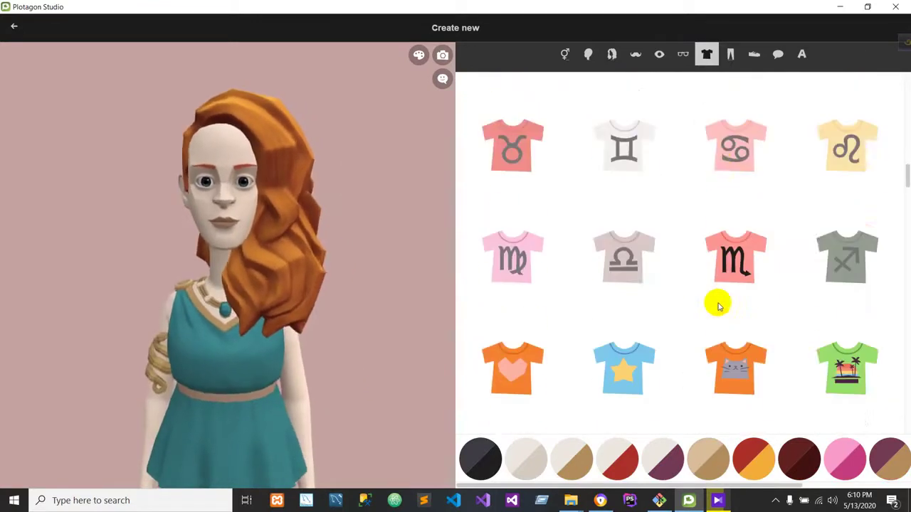
scroll(717, 298, "down", 12)
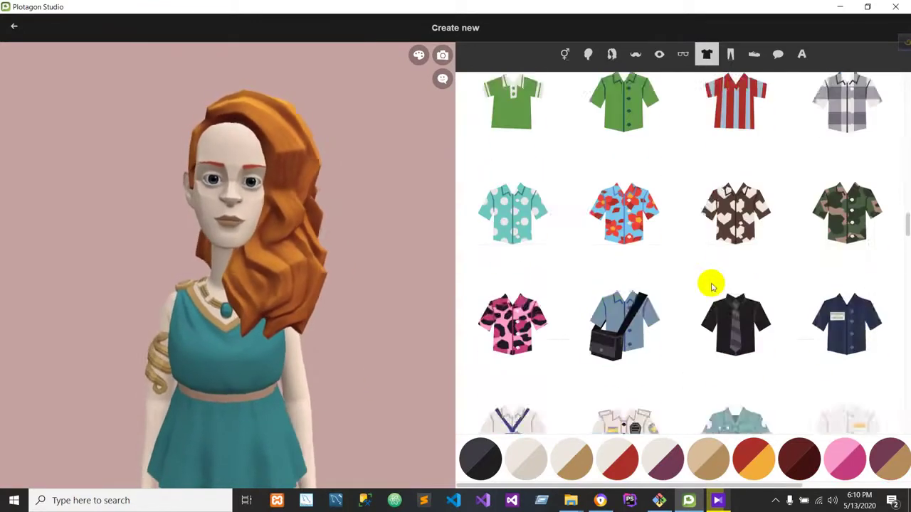
scroll(711, 286, "down", 12)
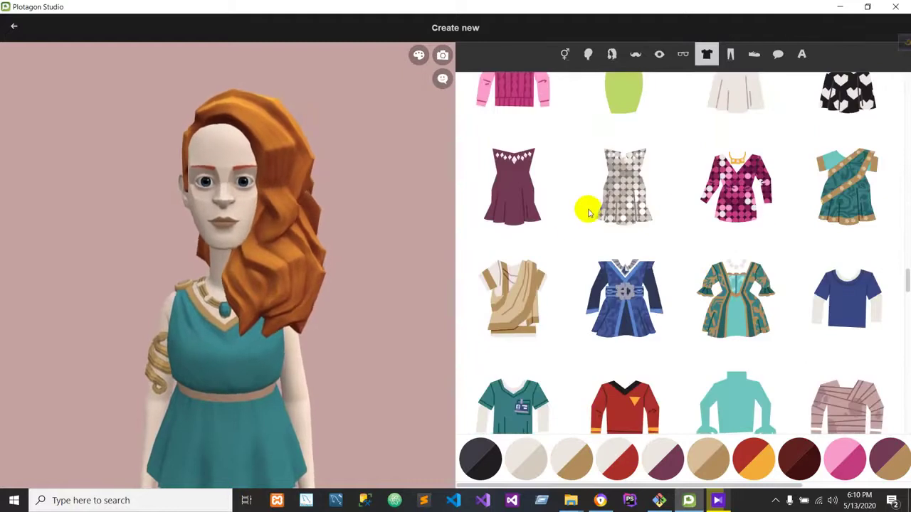
left_click(594, 208)
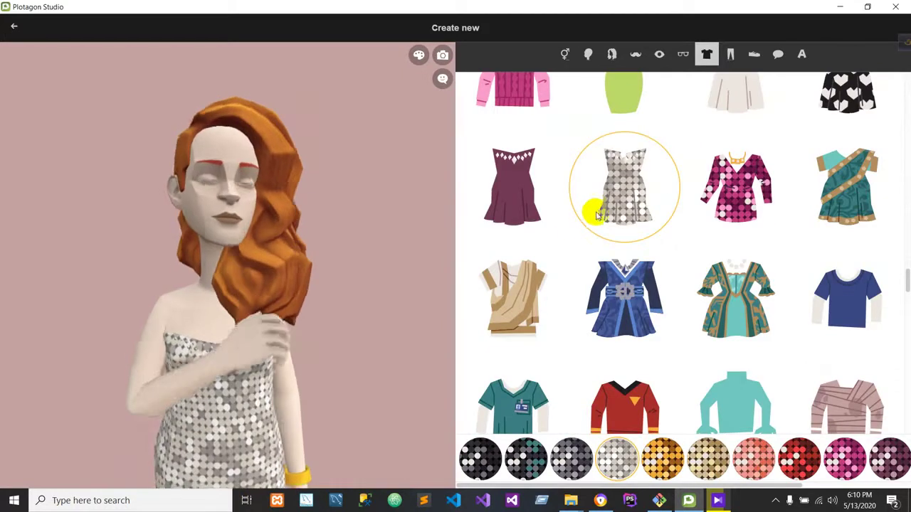
left_click(627, 306)
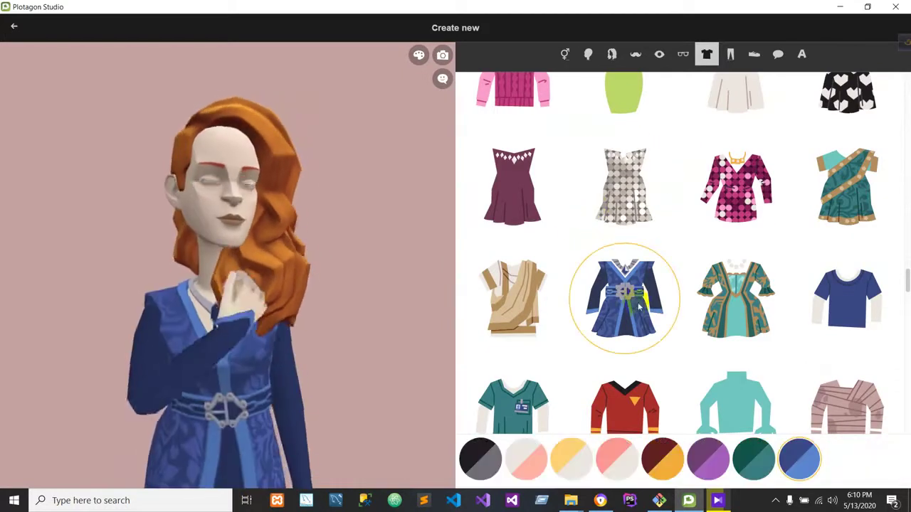
Try the teal-and-gold gown, the purple strapless dress and the silver sequinned dress on the female character
left_click(735, 303)
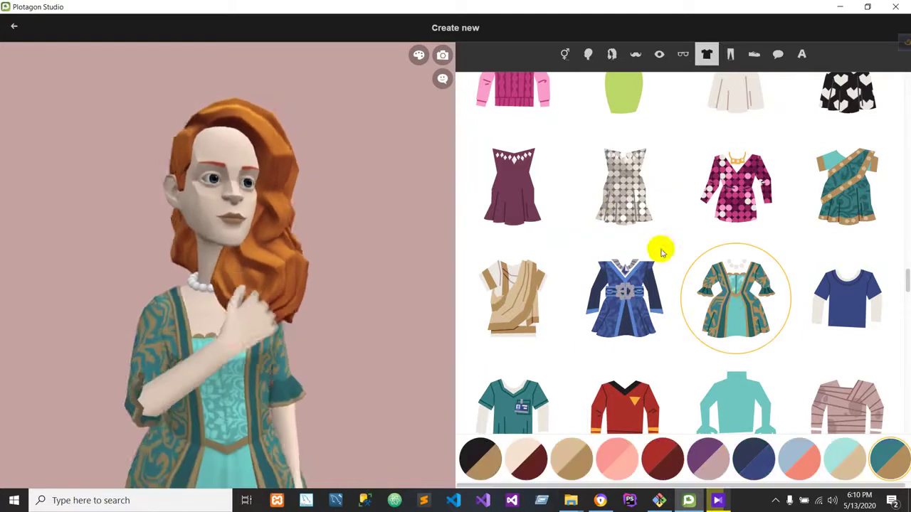
left_click(520, 192)
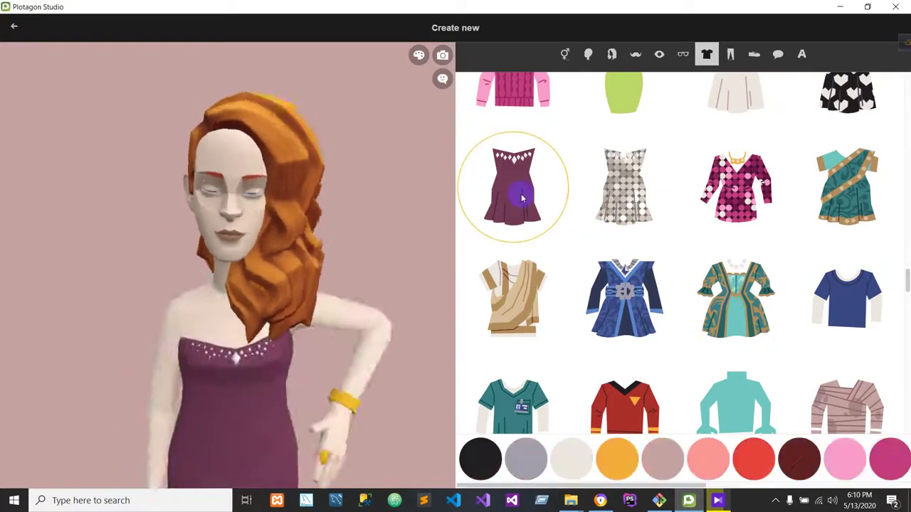
left_click(626, 170)
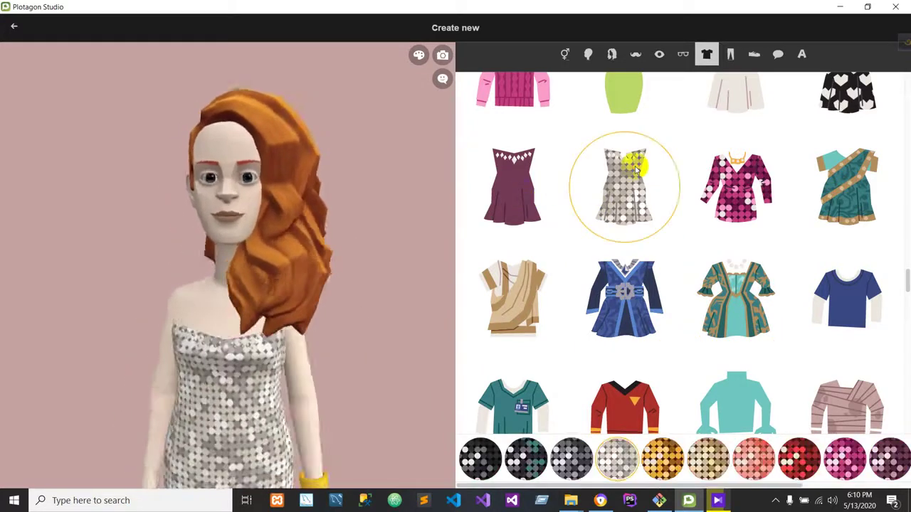
Dress the female character in the long-sleeved sequinned dress and keep it magenta after comparing red
left_click(735, 187)
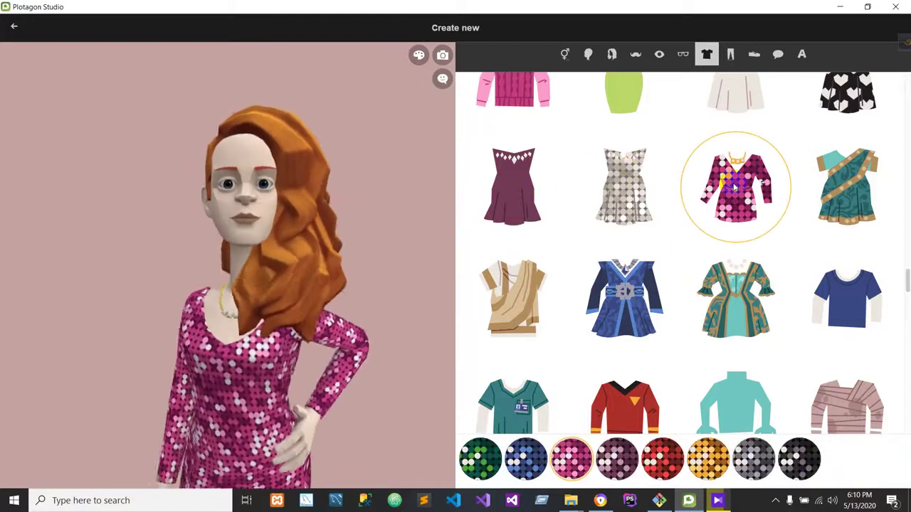
left_click(672, 457)
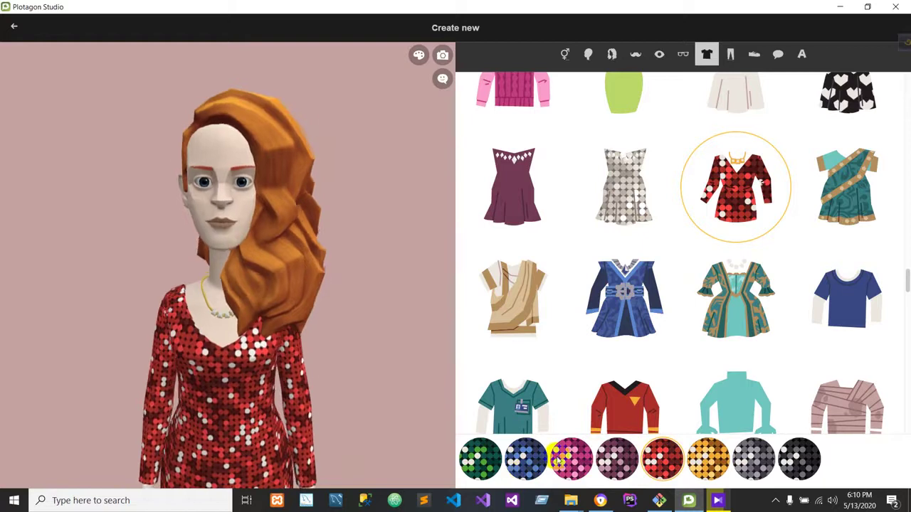
left_click(569, 458)
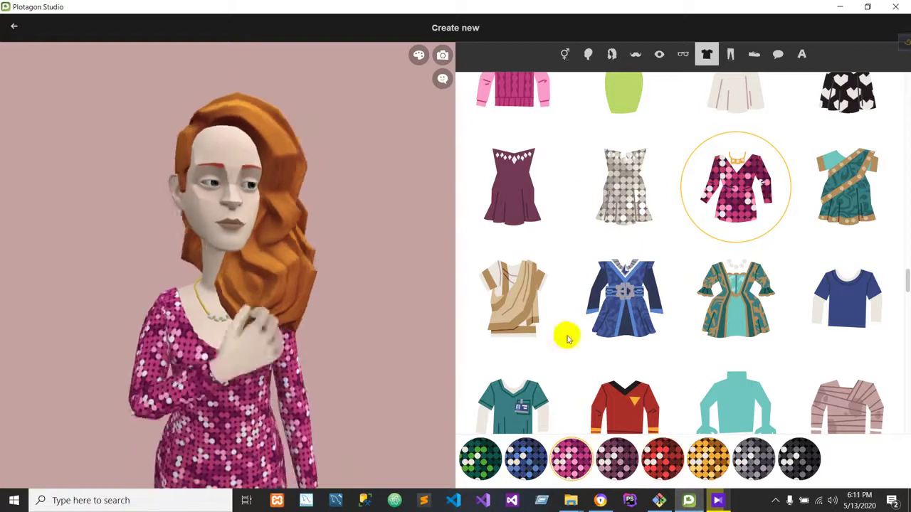
Give the female character the flared sequinned trousers and recolour them magenta to match the top
left_click(729, 54)
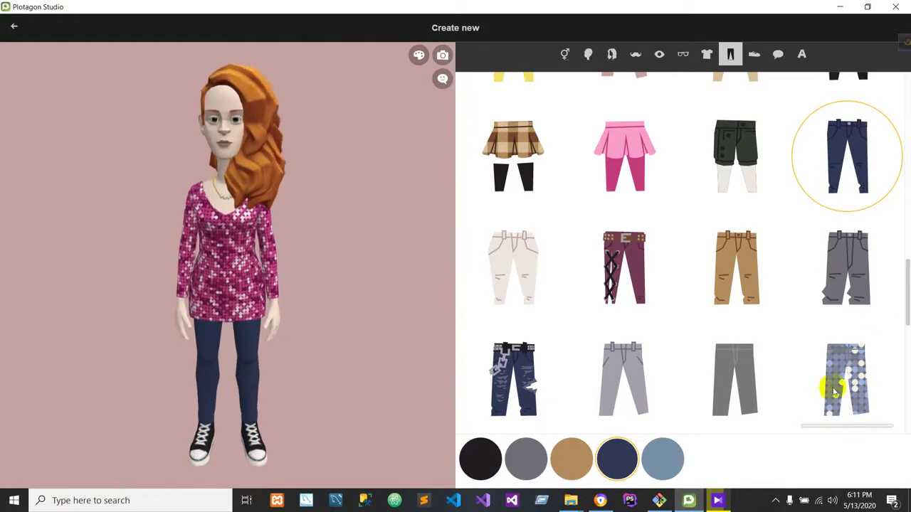
left_click(842, 429)
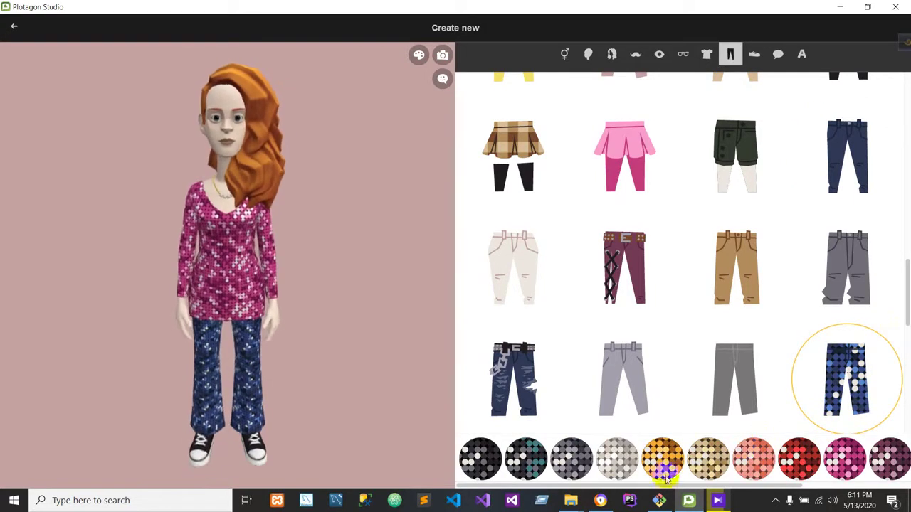
left_click(843, 460)
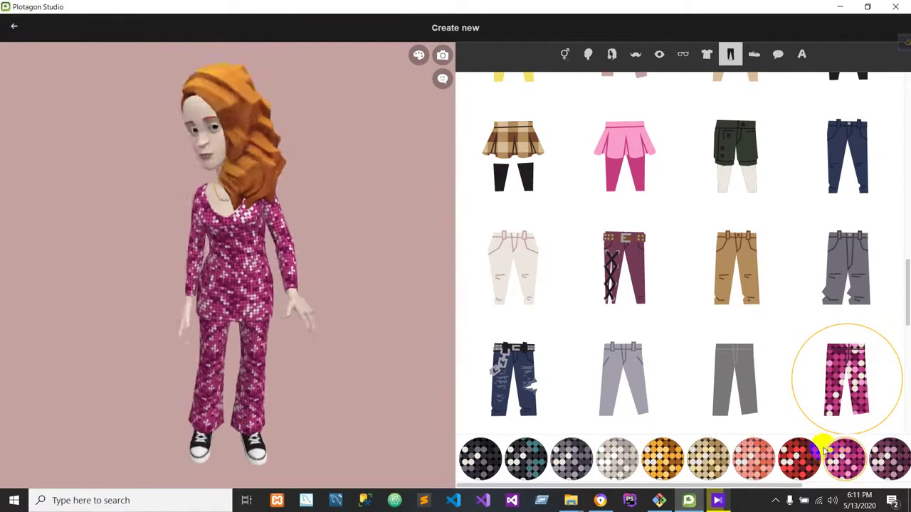
Put the plain high-heeled pumps on the female character and colour them magenta
left_click(755, 57)
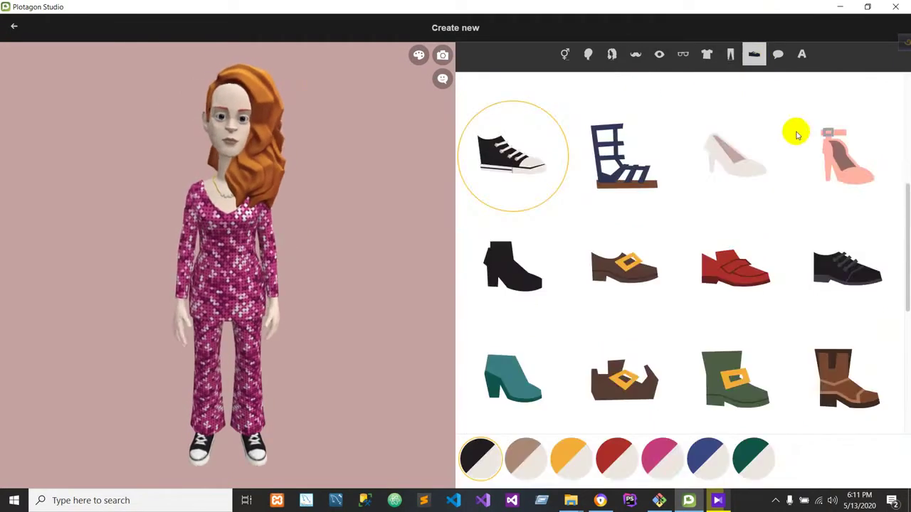
left_click(753, 165)
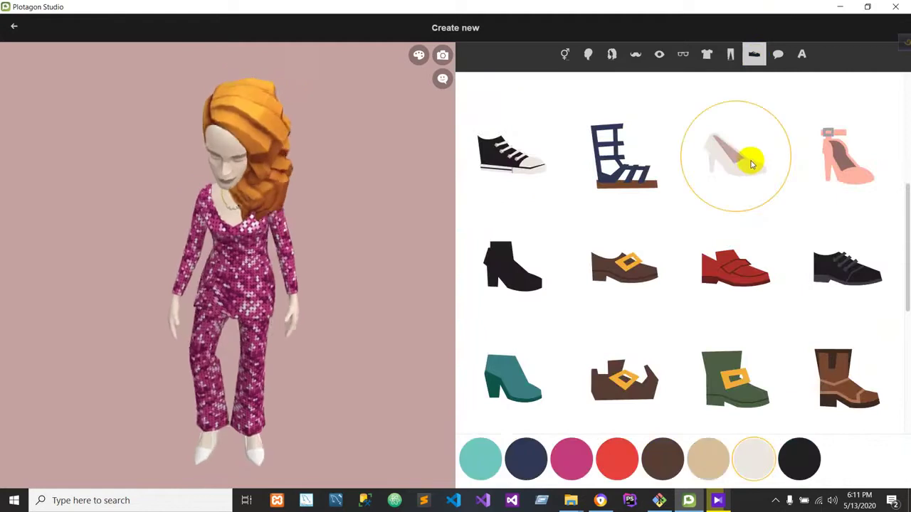
left_click(582, 450)
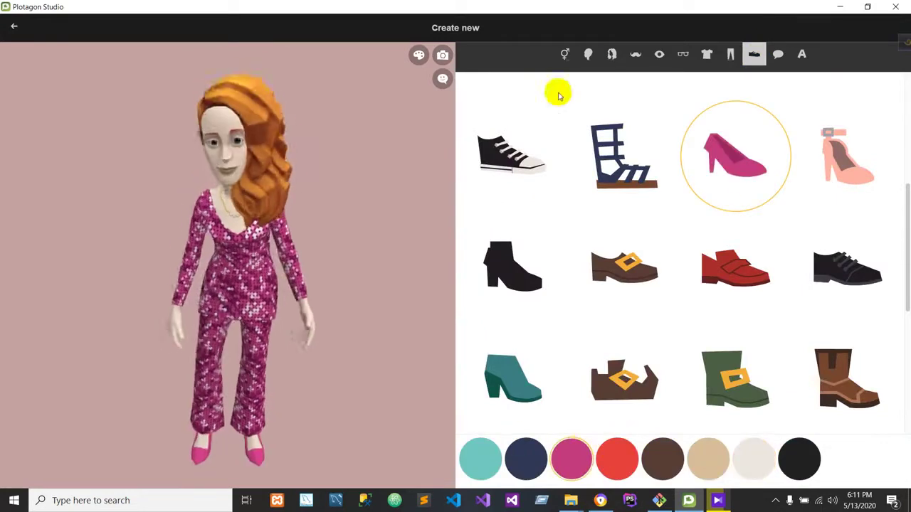
Name the female character Princess Twilight2 and save her
left_click(802, 56)
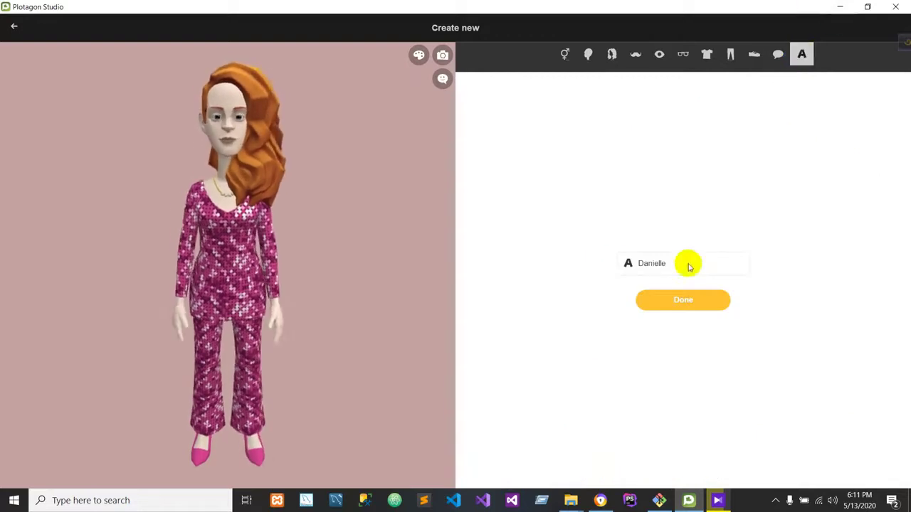
left_click_drag(687, 261, 603, 274)
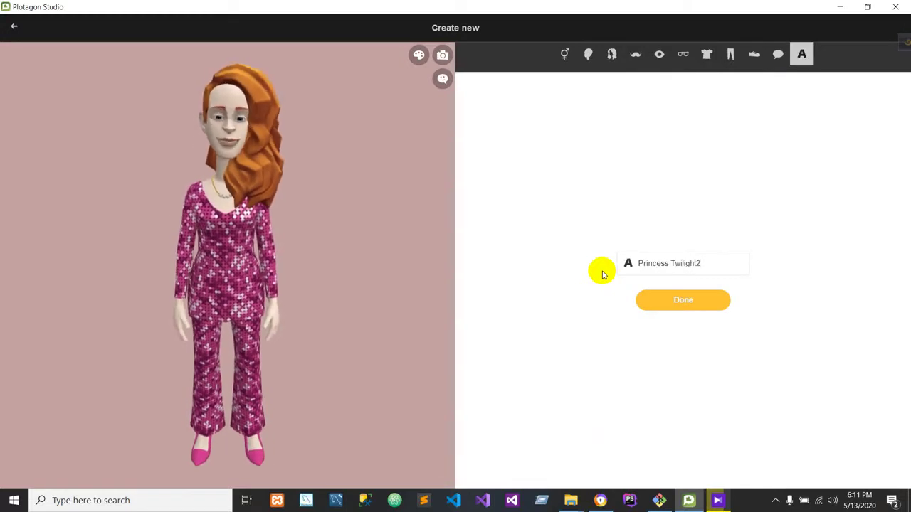
left_click(669, 300)
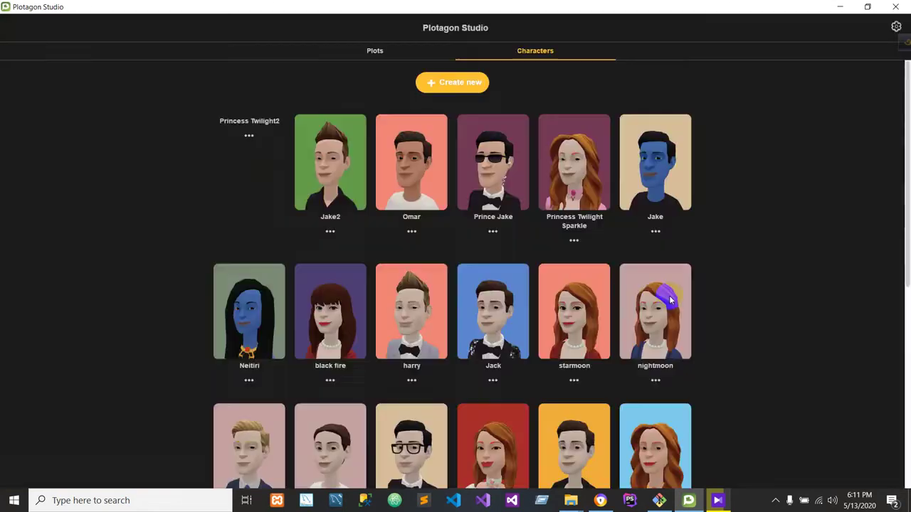
Create a new plot and open the scene library to add its first scene
left_click(375, 51)
left_click(395, 80)
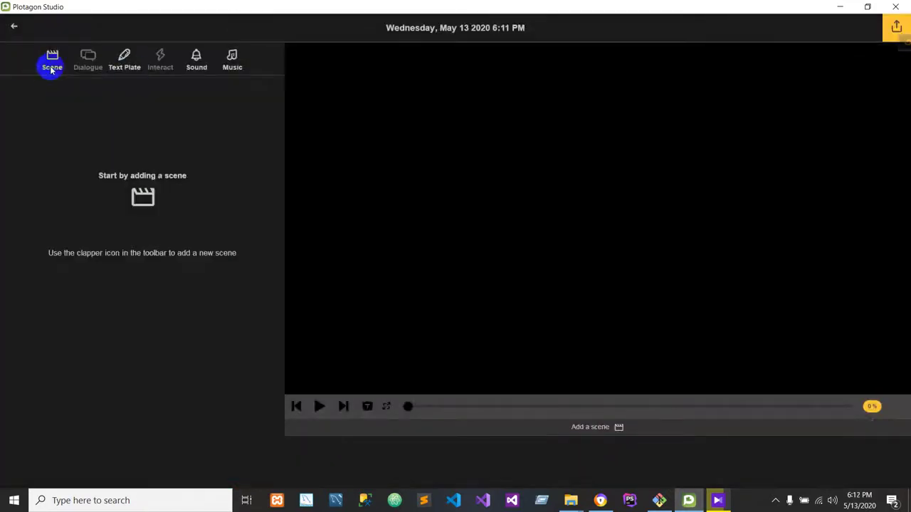
left_click(51, 69)
left_click(44, 88)
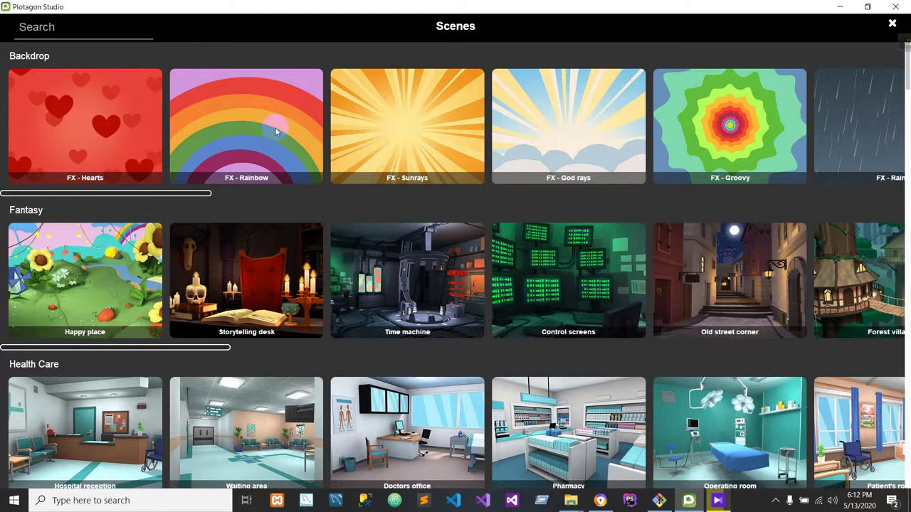
Look through the scene categories, from fantasy and health care to stages, stores, transportation and urban, for a suitable setting
left_click(264, 258)
scroll(264, 258, "down", 3)
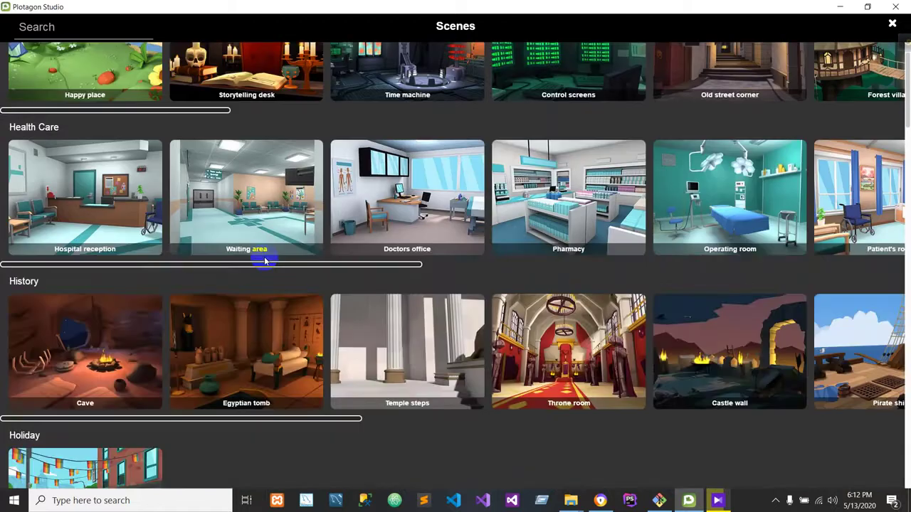
scroll(264, 258, "down", 3)
scroll(264, 260, "down", 3)
scroll(264, 258, "down", 2)
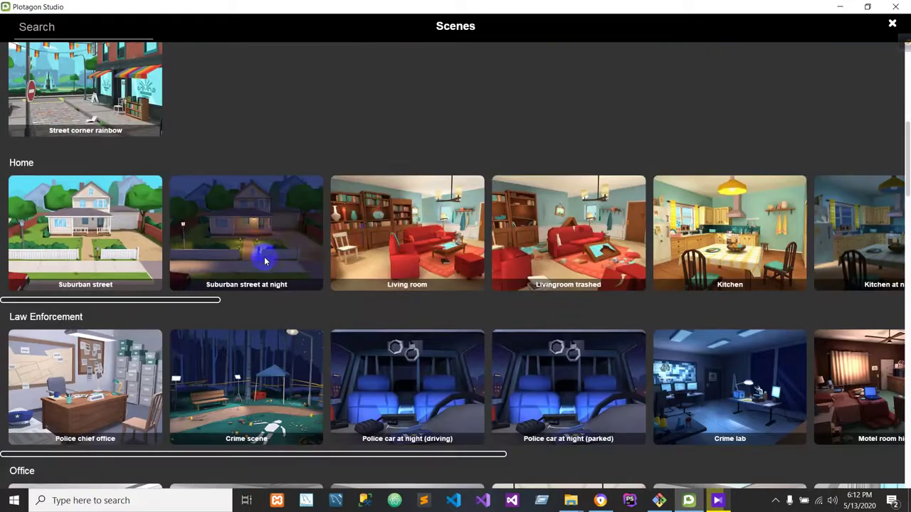
scroll(372, 239, "down", 6)
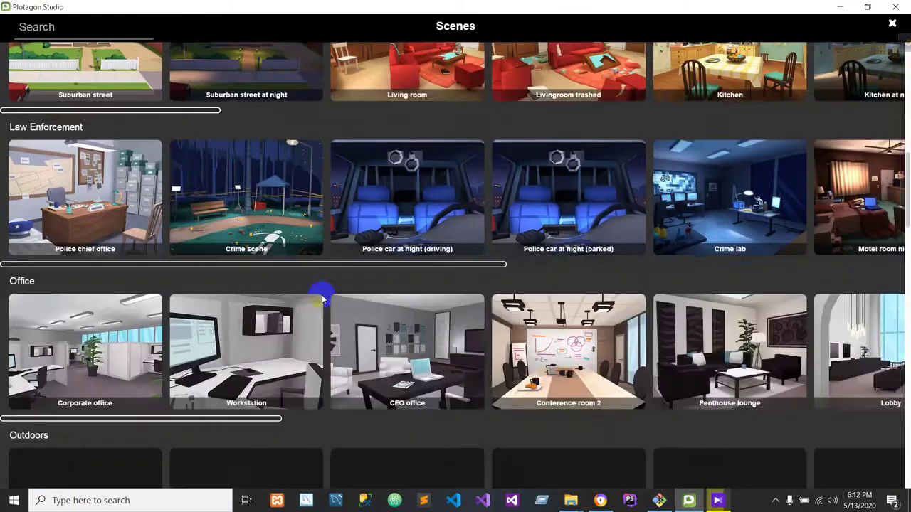
scroll(360, 292, "down", 5)
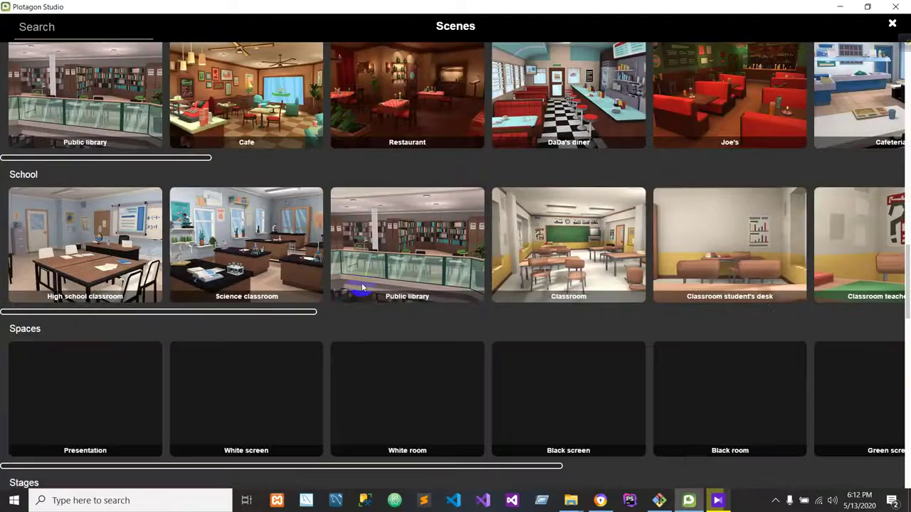
scroll(361, 287, "down", 5)
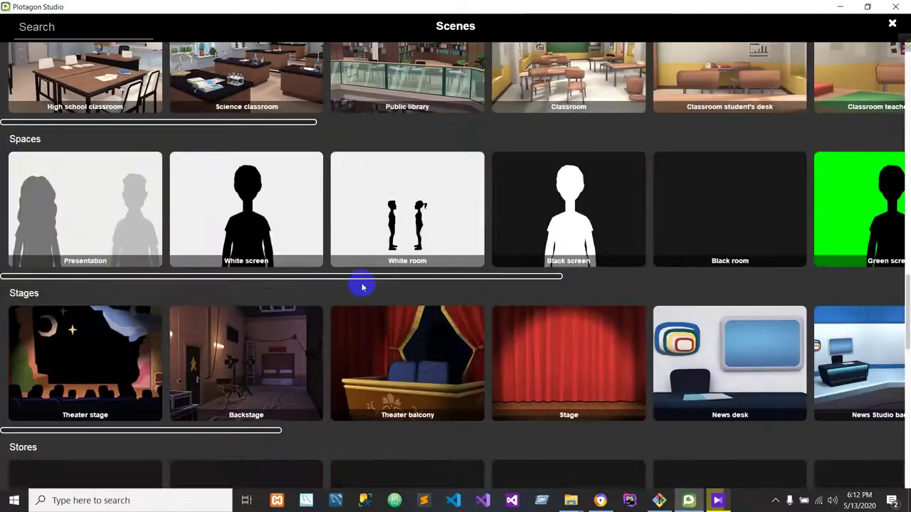
scroll(362, 284, "down", 3)
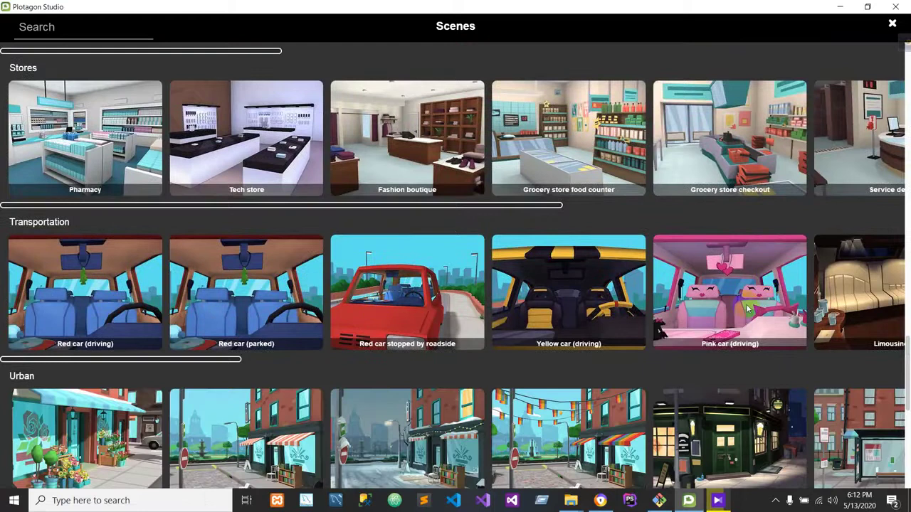
scroll(301, 272, "up", 5)
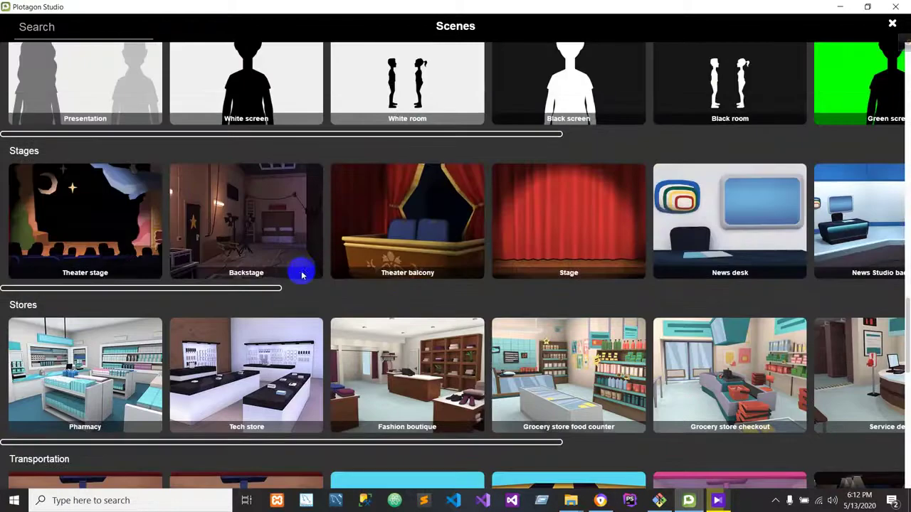
left_click(94, 410)
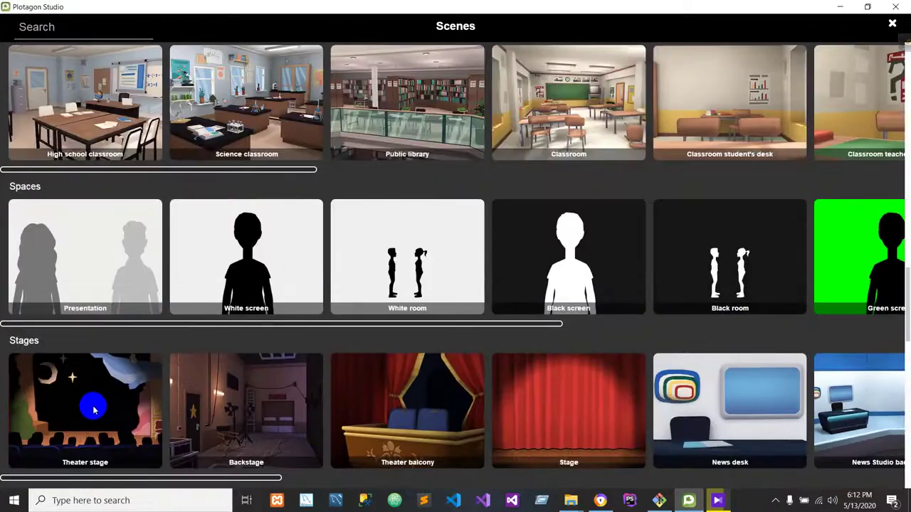
scroll(83, 335, "up", 3)
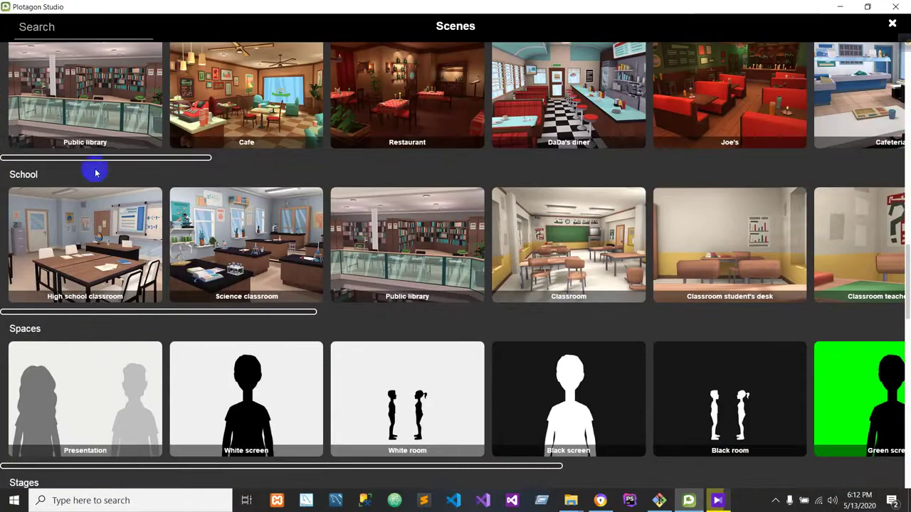
Search the scenes for "party" and add the Red carpet scene to the plot
left_click(59, 32)
type("psa")
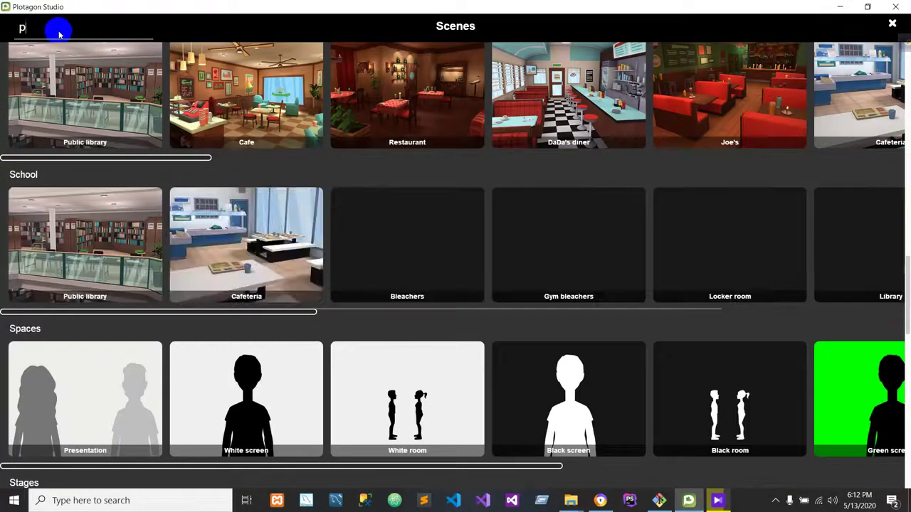
key("BackSpace")
key("BackSpace")
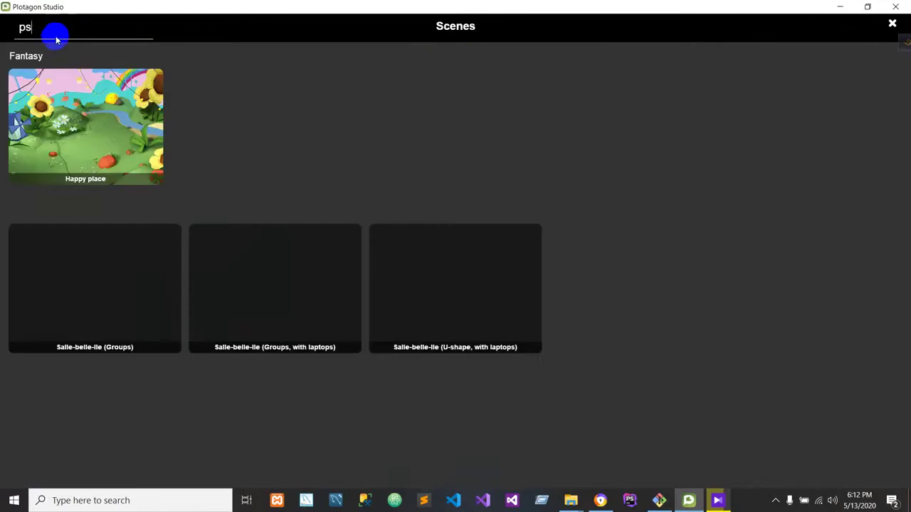
type("art")
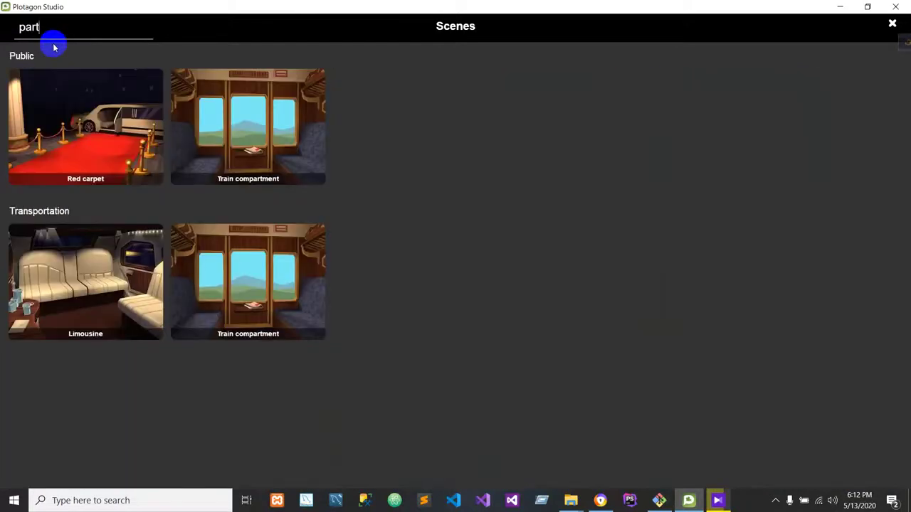
type("y")
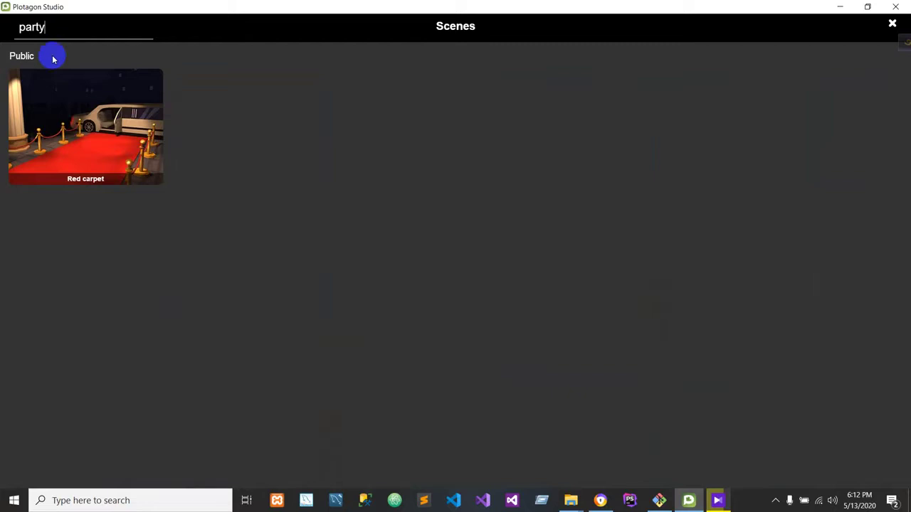
left_click(82, 126)
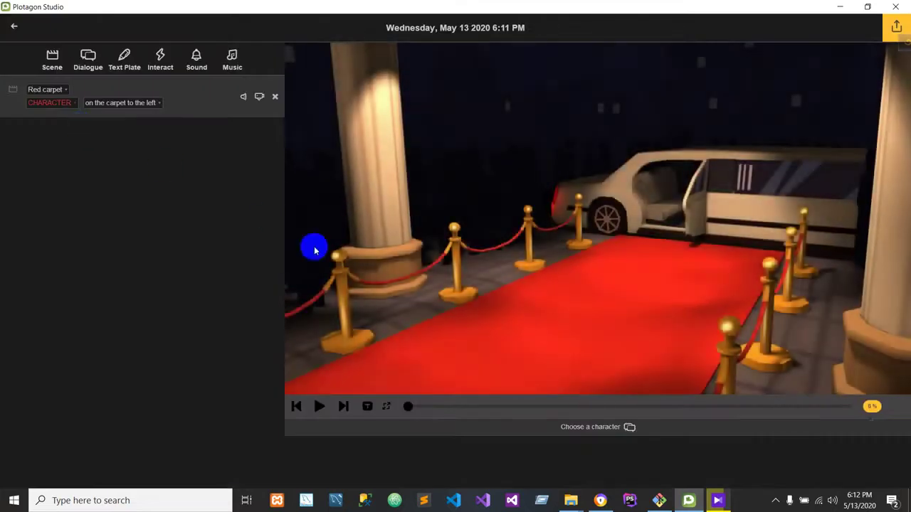
Cast Princess Twilight2 on the carpet to the left and Jake2 on the carpet to the right
left_click(55, 108)
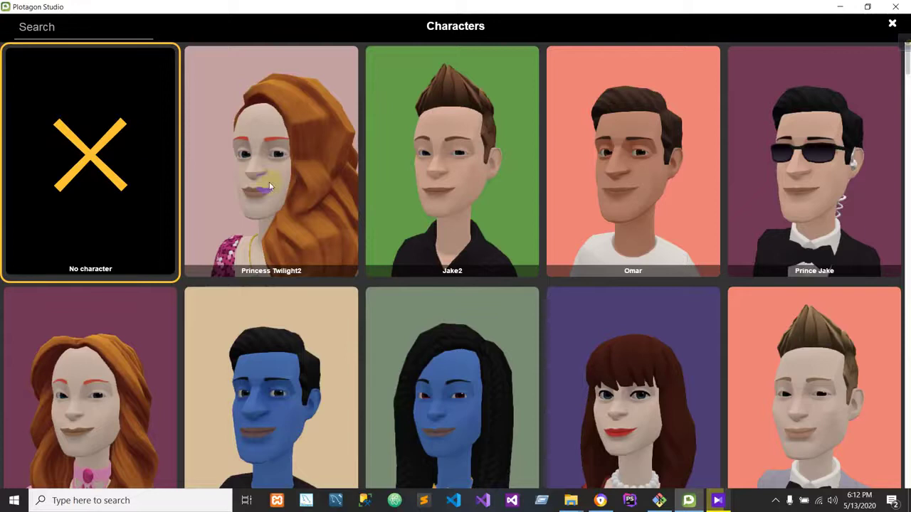
left_click(294, 205)
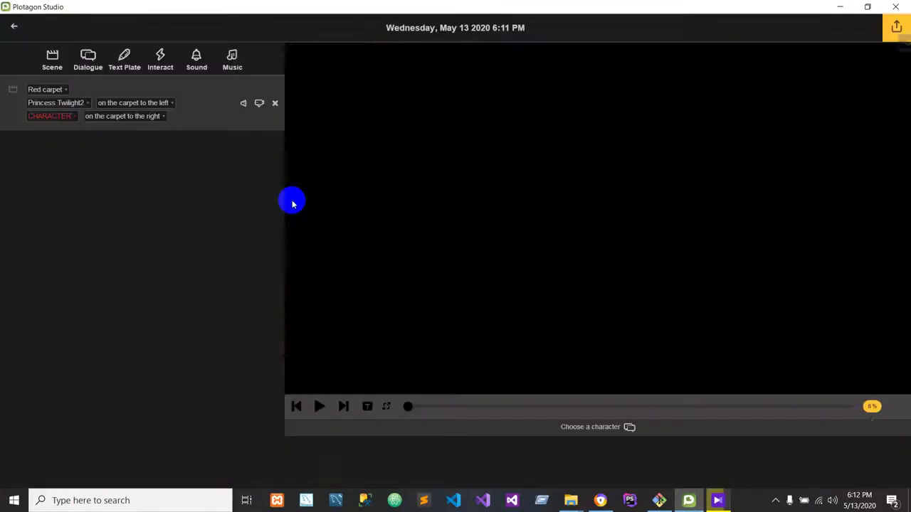
left_click(50, 117)
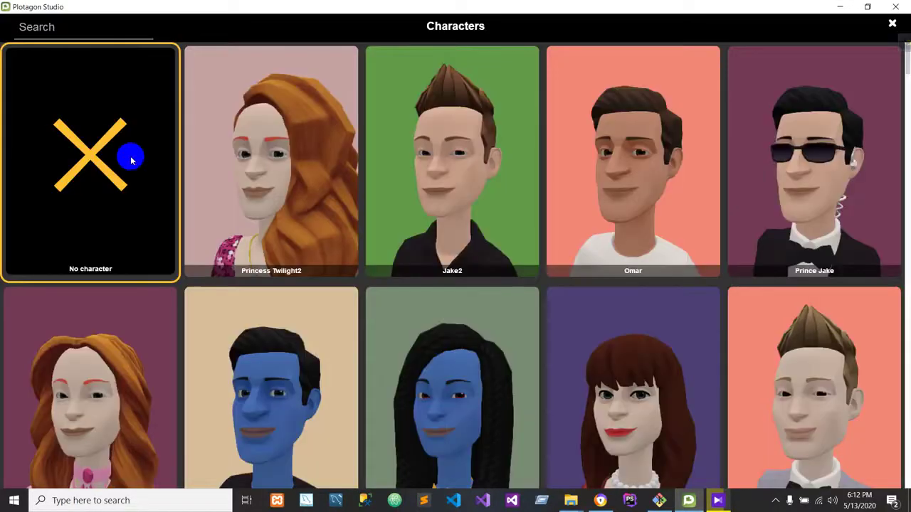
left_click(419, 200)
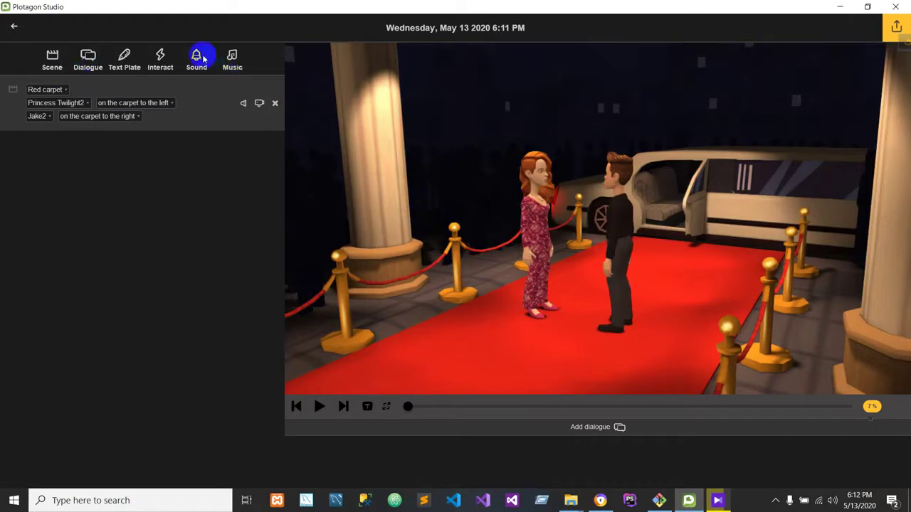
Add an interaction in which Jake2 shakes hands with Princess Twilight2
left_click(160, 57)
left_click(64, 144)
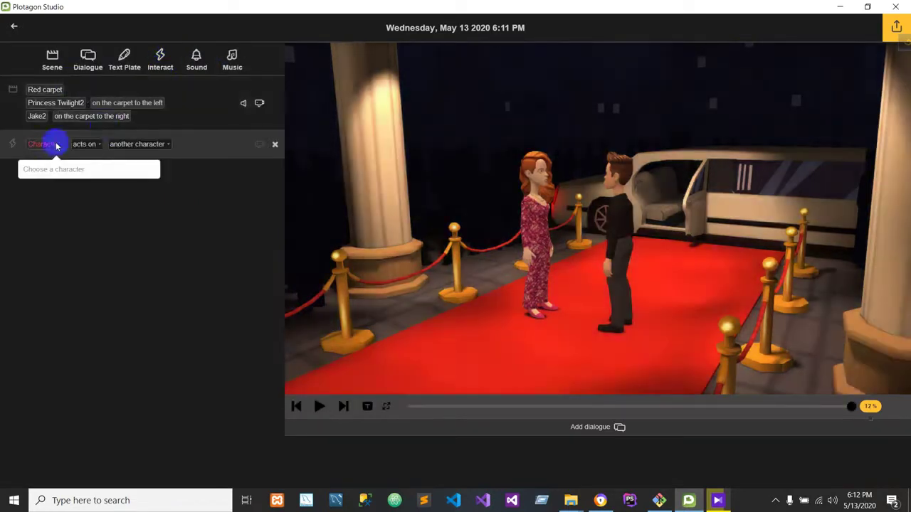
left_click(45, 164)
left_click(69, 145)
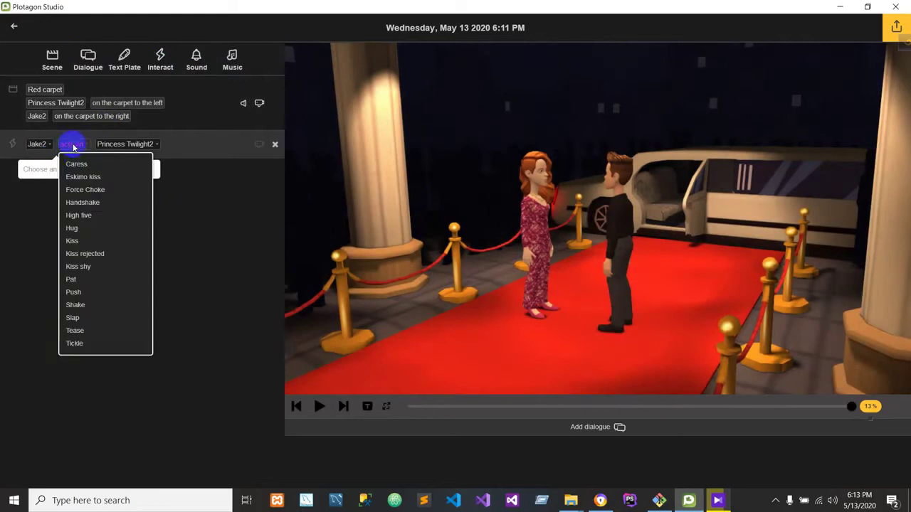
left_click(83, 202)
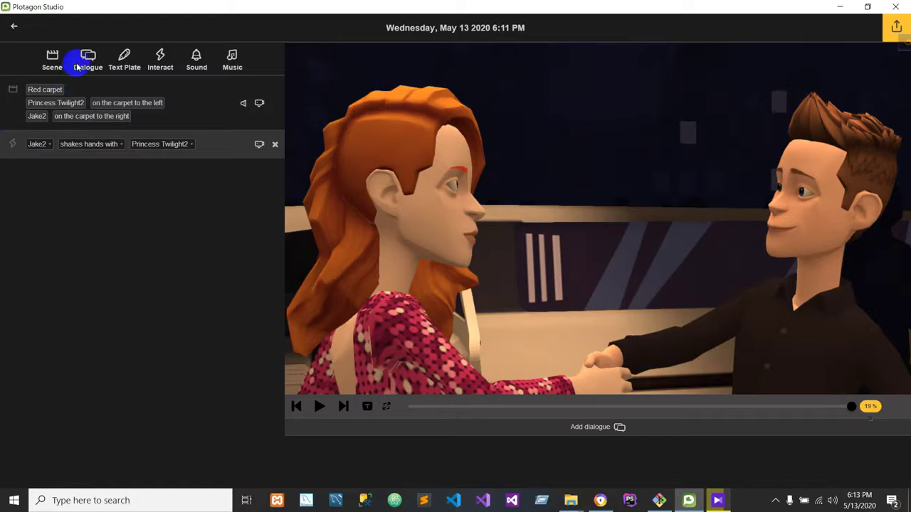
Add a dialogue line for Jake2 with the Happy expression, reading "Hey,nice to meet you."
left_click(77, 65)
left_click(66, 171)
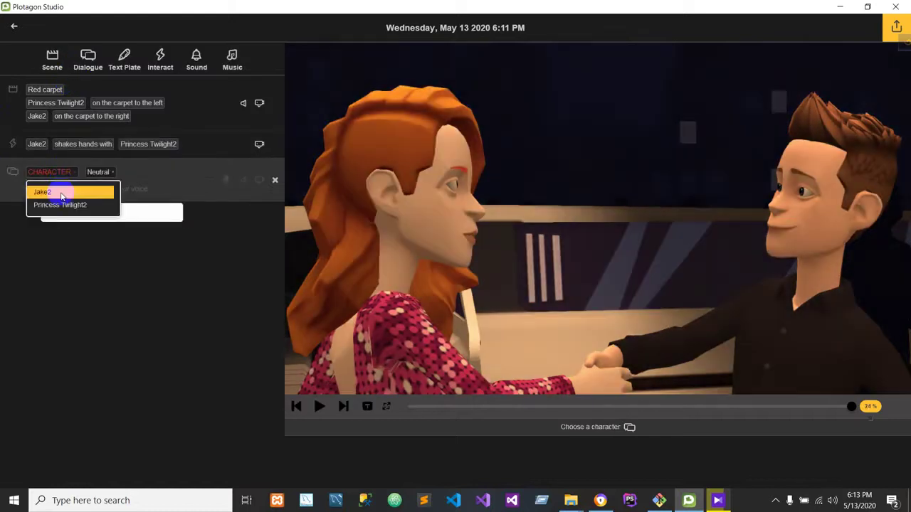
left_click(61, 193)
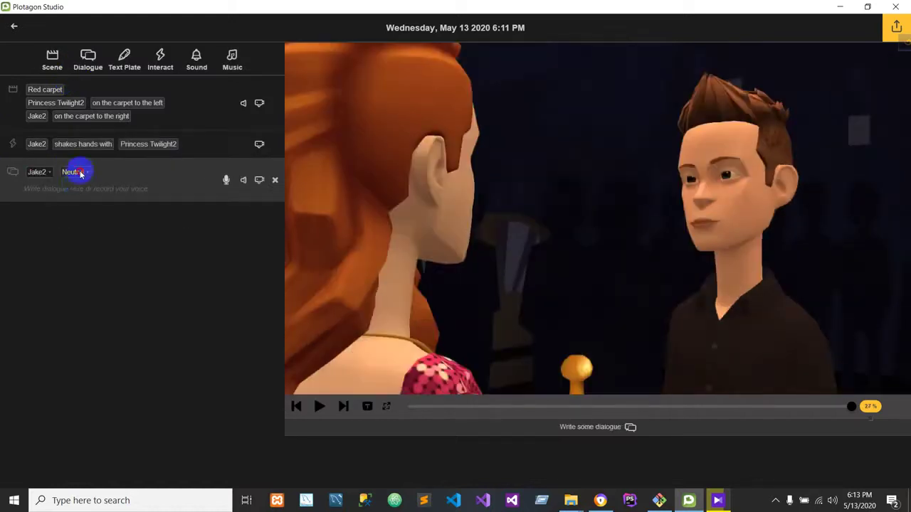
left_click(73, 173)
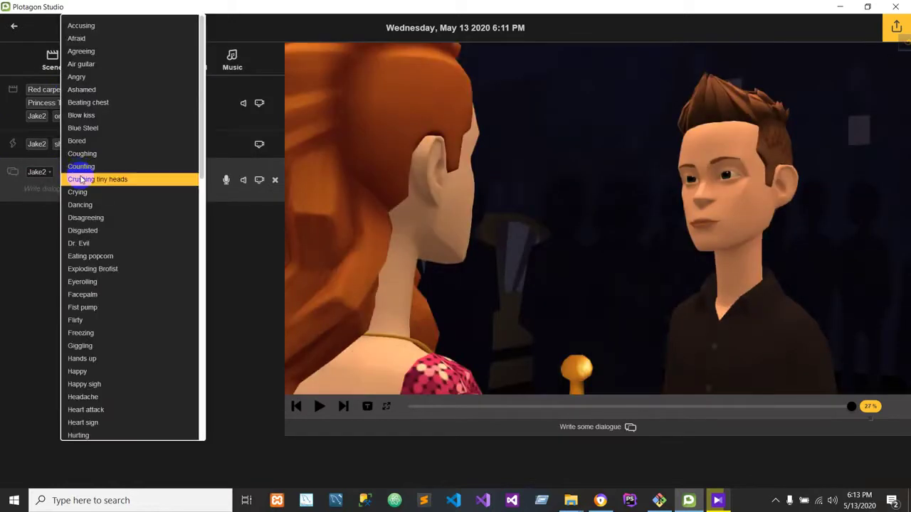
left_click(86, 373)
left_click(44, 197)
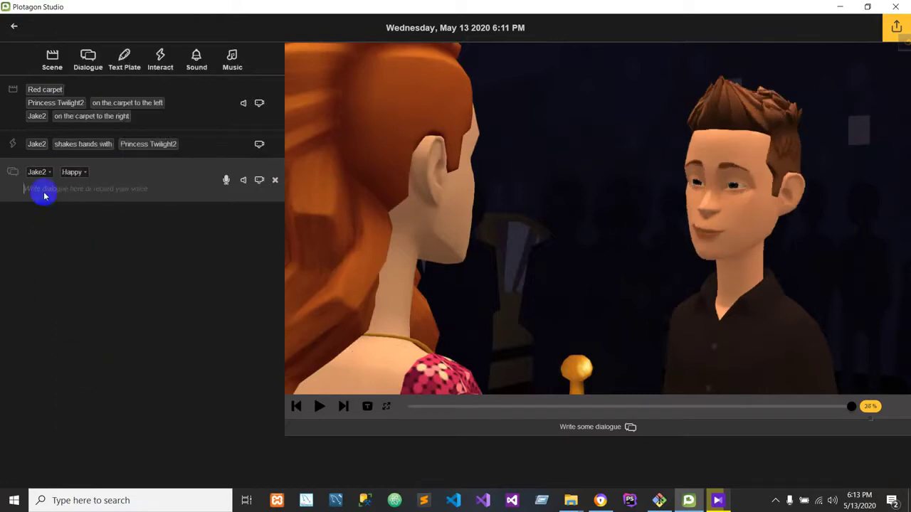
type("Hey, mce to m")
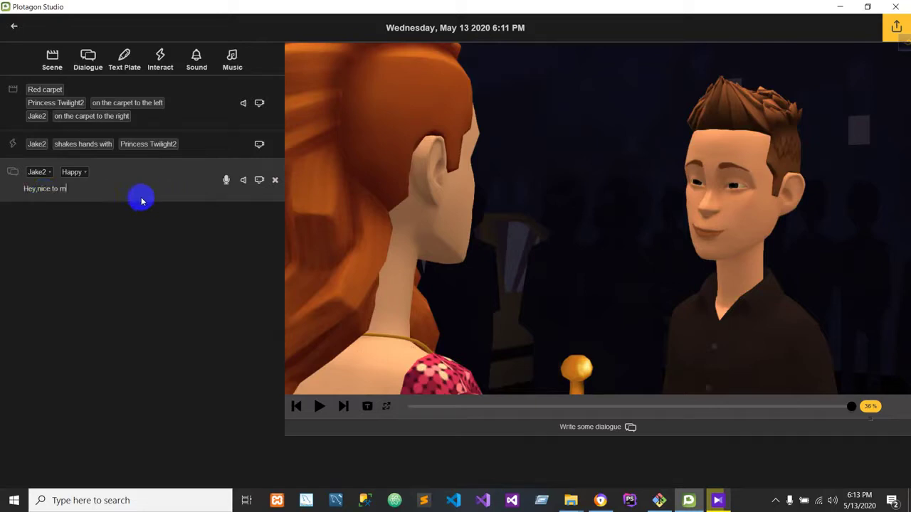
type("eet you.")
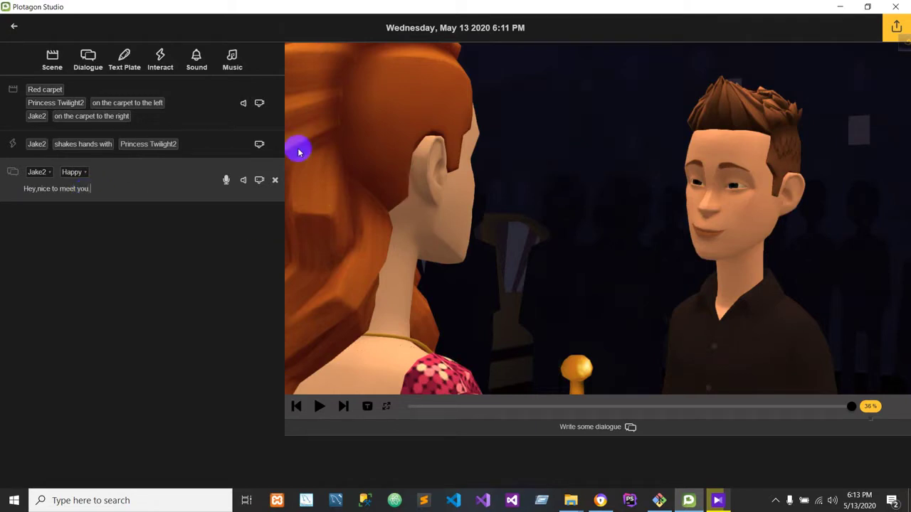
Add a reply for Princess Twilight2 with the Happy expression, reading "Hey,nice to meet you too."
left_click(89, 62)
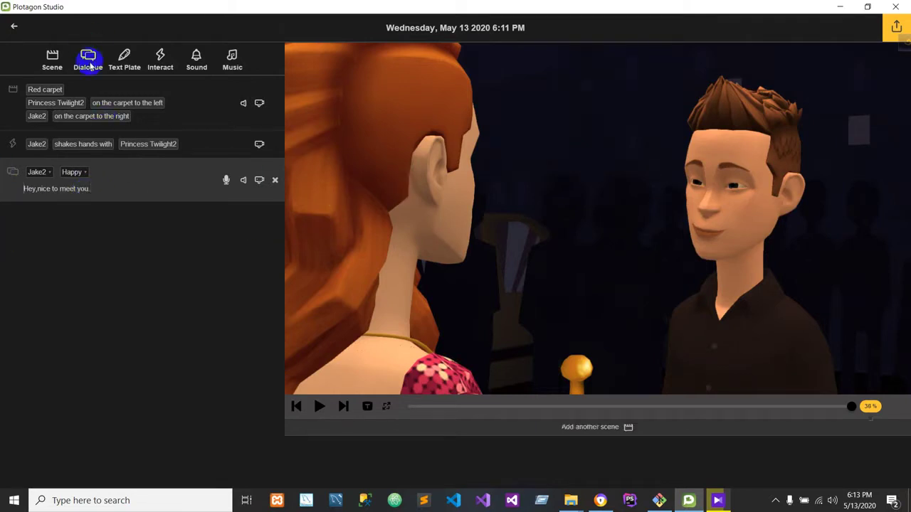
left_click(43, 216)
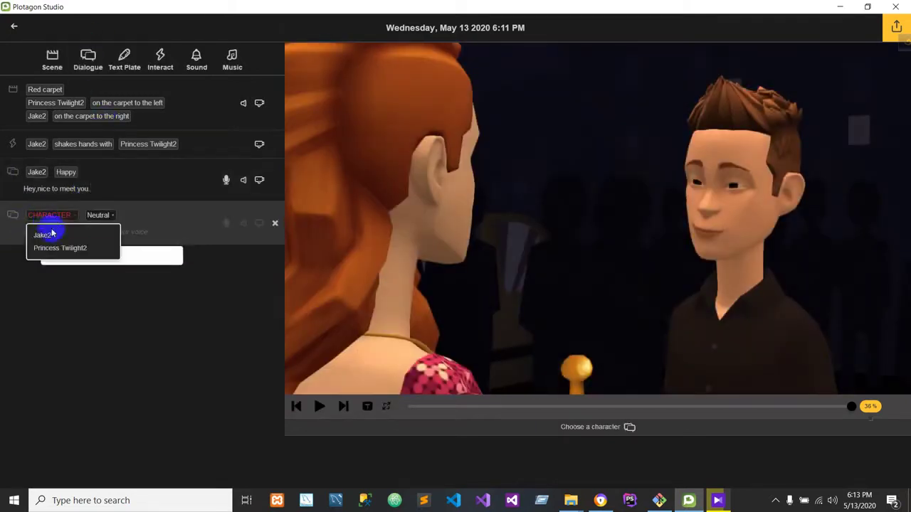
left_click(57, 248)
left_click(99, 216)
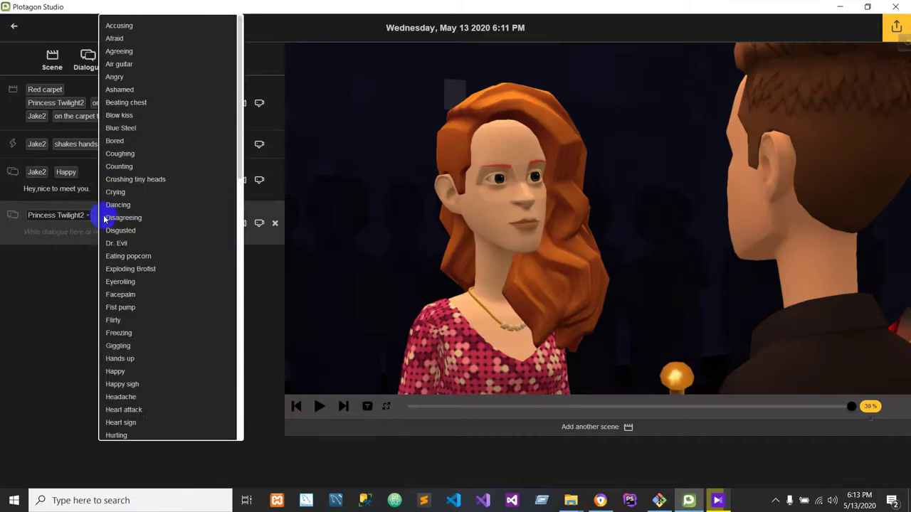
scroll(114, 242, "down", 3)
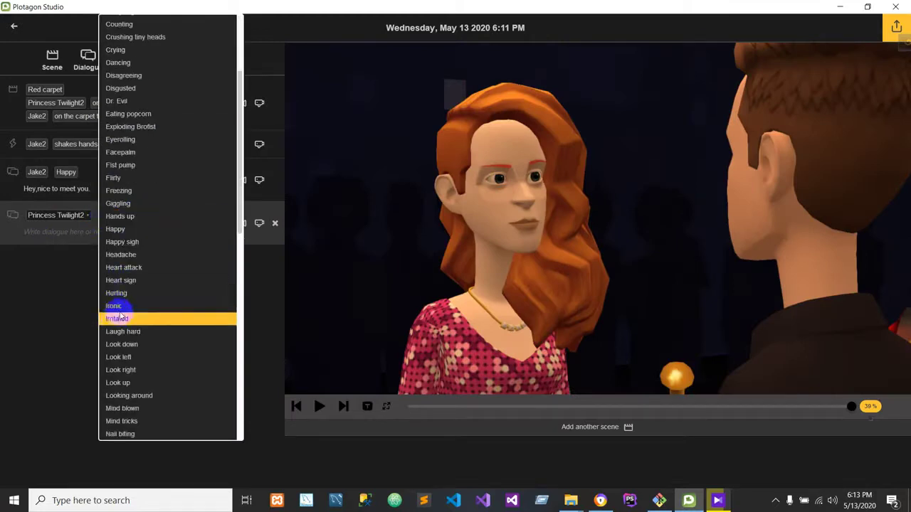
left_click(114, 229)
left_click(47, 238)
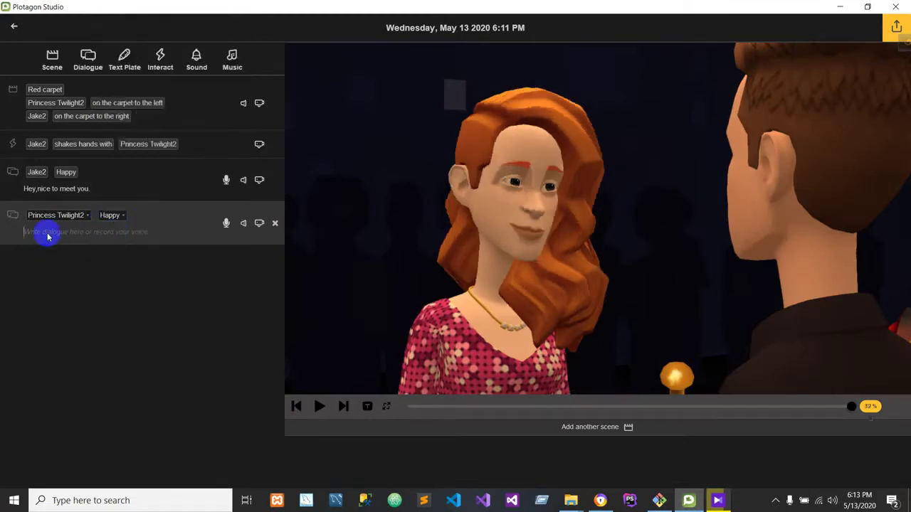
type("Hey,nice to meet")
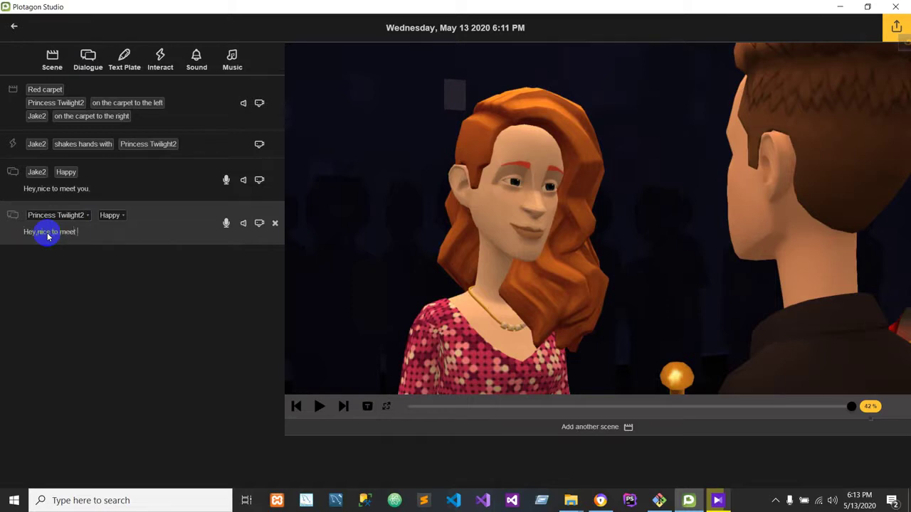
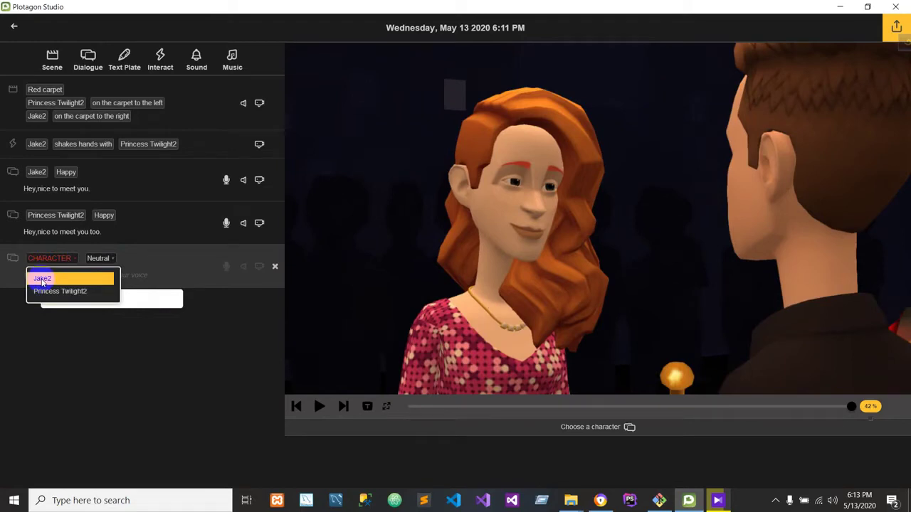
Assign the third dialogue line to Princess Twilight2 and write "Let's go inside."
left_click(42, 279)
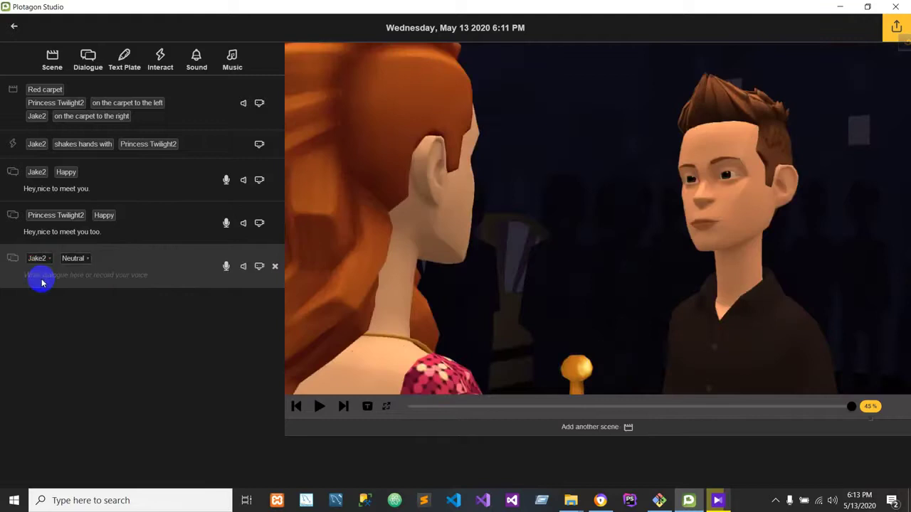
left_click(39, 259)
left_click(57, 292)
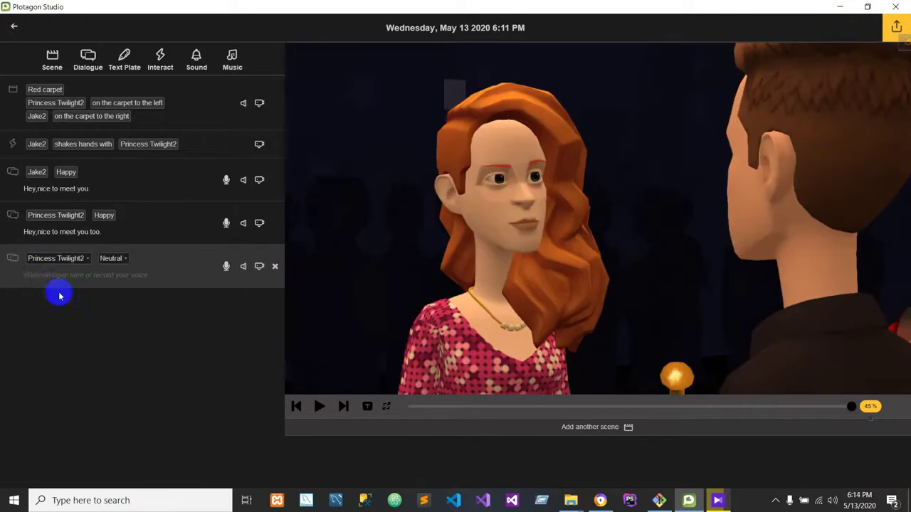
left_click(52, 279)
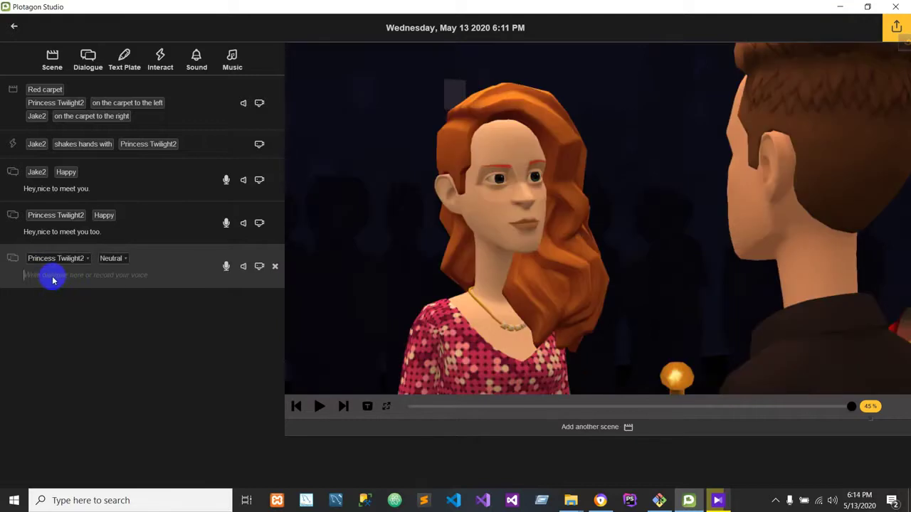
type("Let's go inside.")
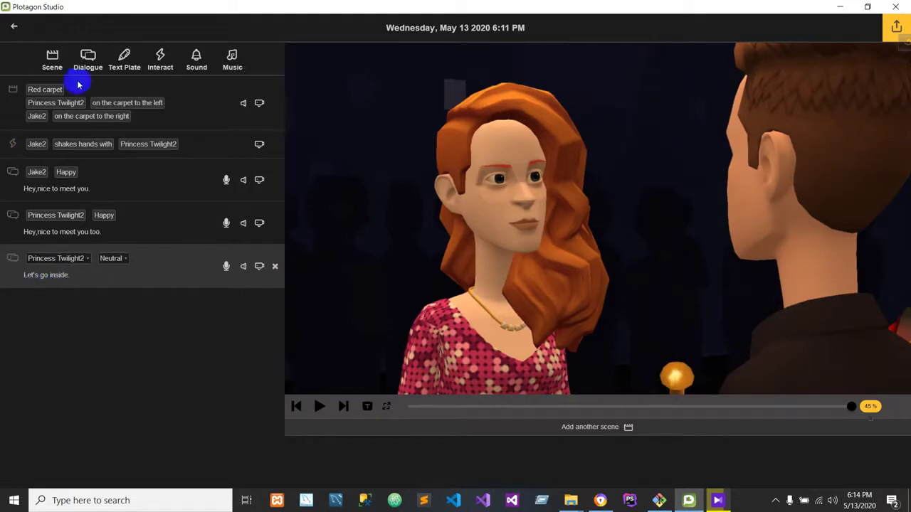
Add a dialogue line for Jake2 reading "Ok sure"
left_click(88, 60)
left_click(64, 306)
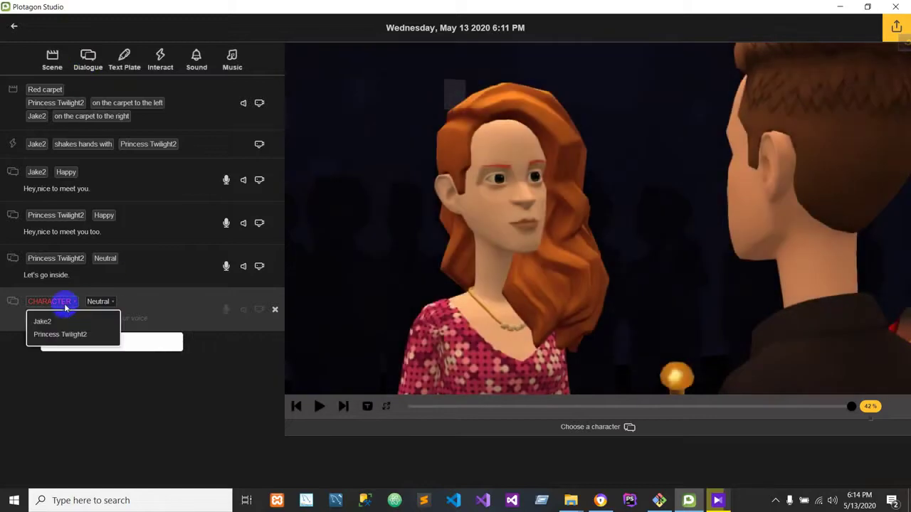
left_click(57, 320)
left_click(61, 324)
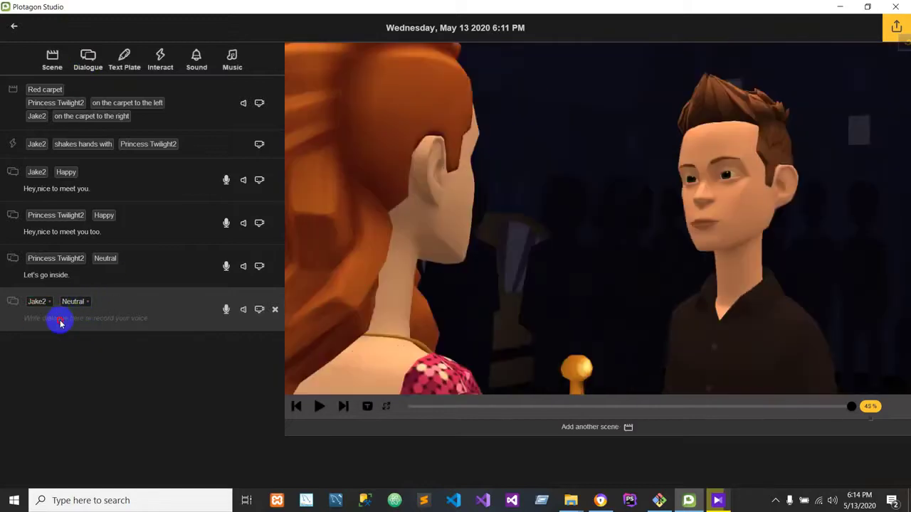
type("Ok sure")
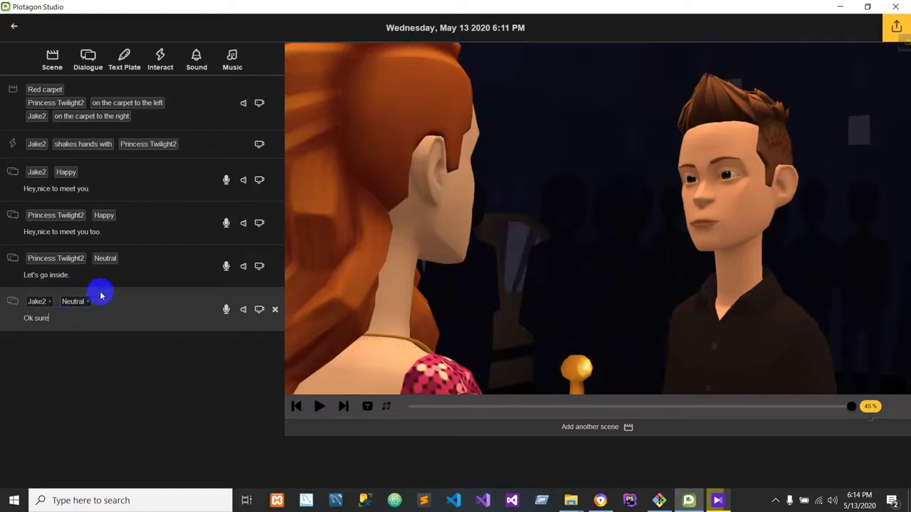
Set the expression to Happy for both the "Let's go inside." and "Ok sure" lines
left_click(100, 261)
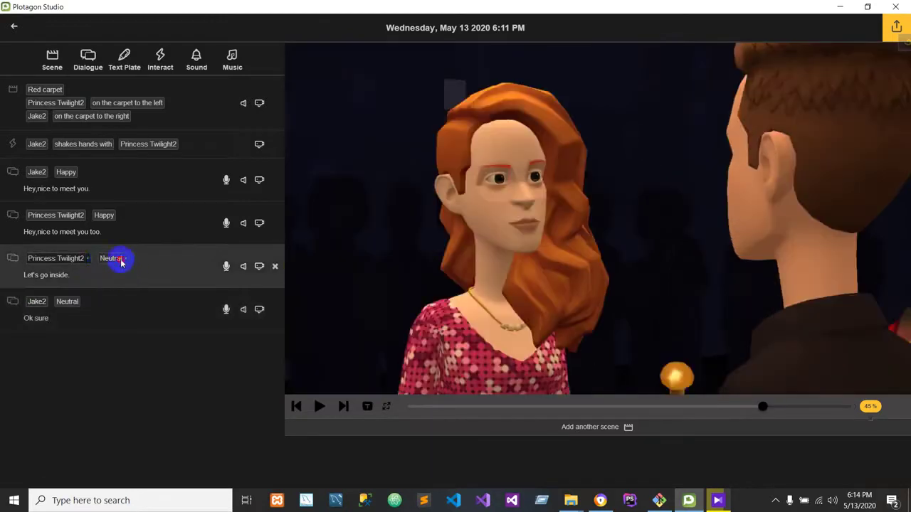
left_click(121, 259)
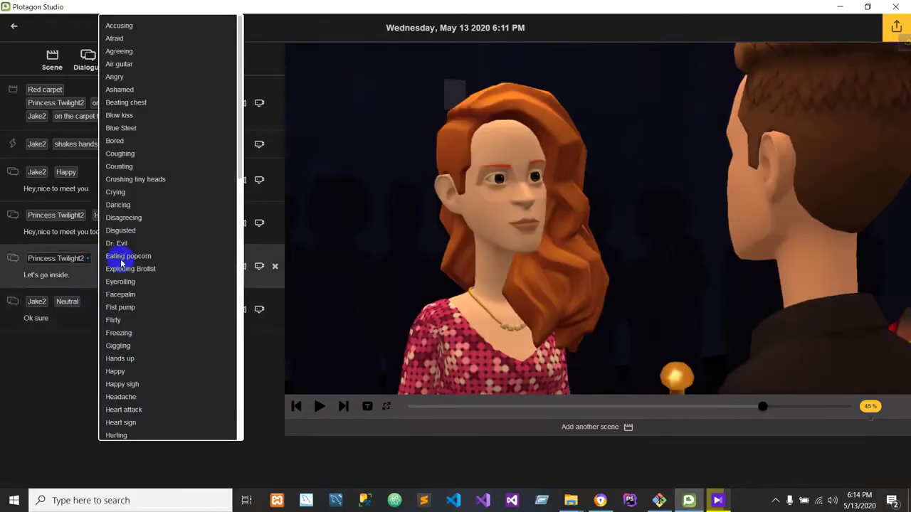
left_click(118, 371)
left_click(65, 304)
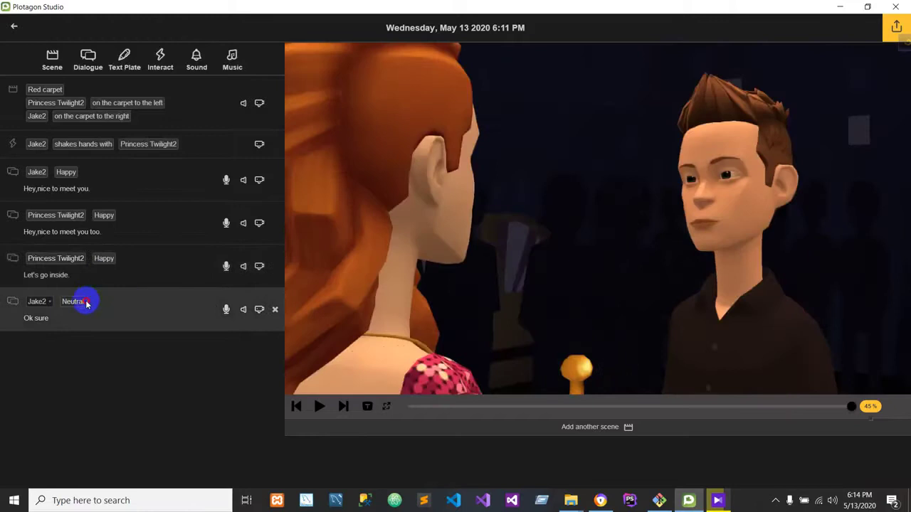
left_click(84, 302)
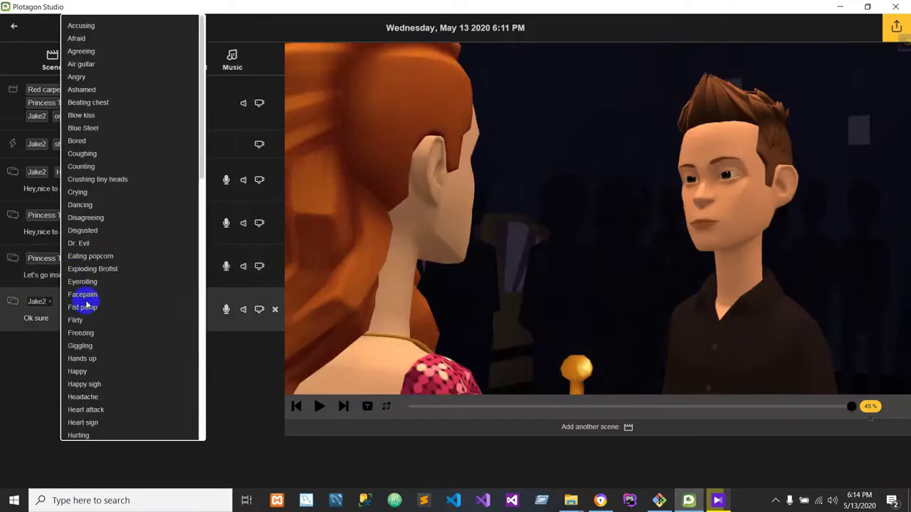
left_click(77, 371)
left_click(65, 218)
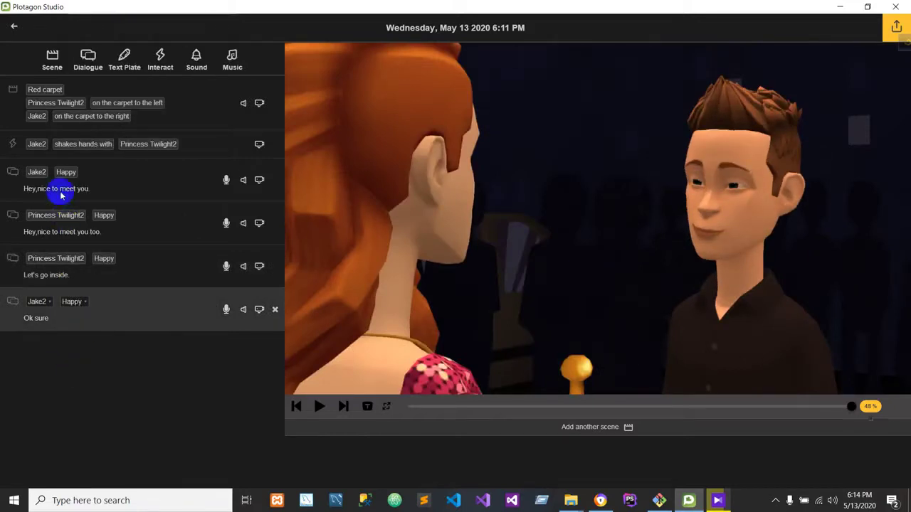
Add a second scene to the plot, open the scene library for it and clear the "party" search
left_click(77, 67)
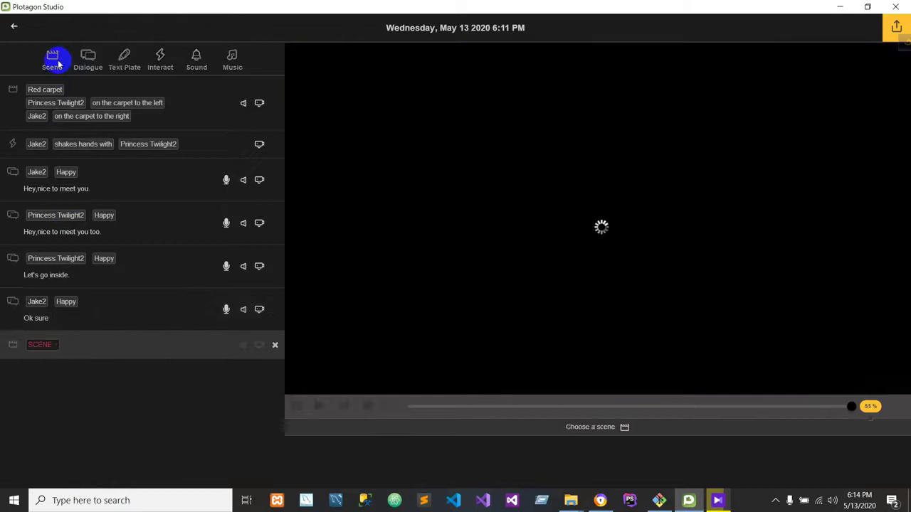
left_click(45, 346)
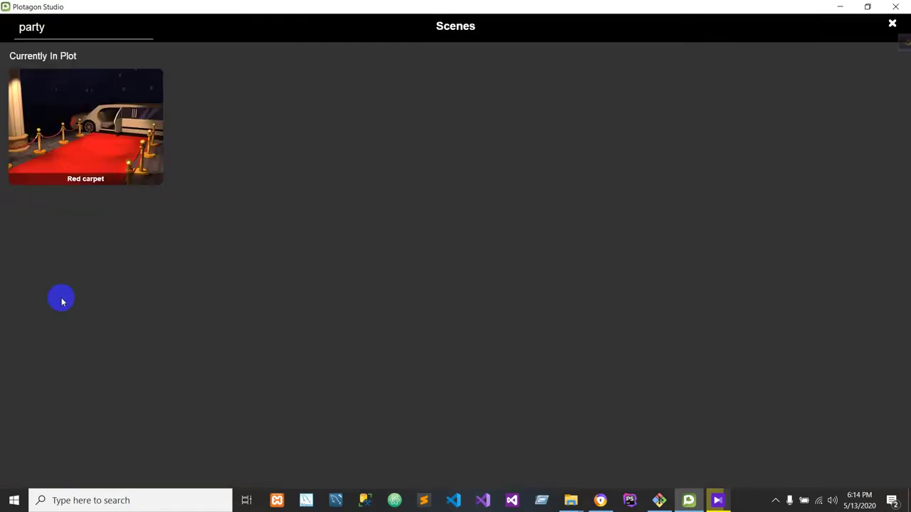
left_click(61, 34)
key("BackSpace")
key("BackSpace")
key("BackSpace")
key("BackSpace")
key("BackSpace")
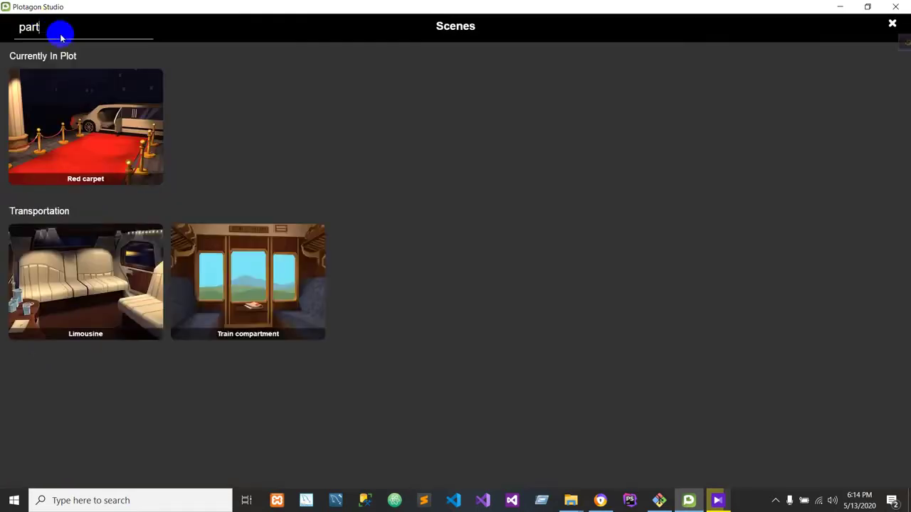
Browse the scene library and choose Restaurant from the Public category as the plot's second scene
scroll(260, 373, "down", 6)
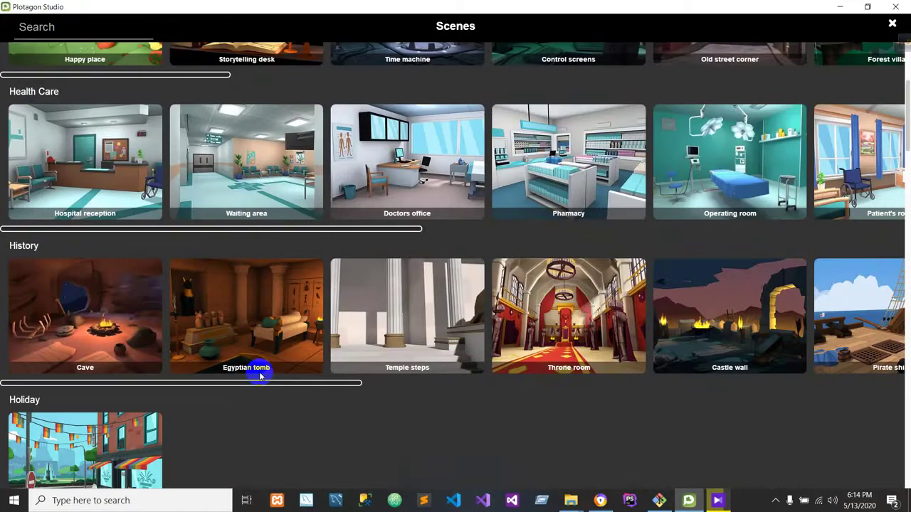
scroll(260, 375, "down", 3)
scroll(261, 372, "down", 1)
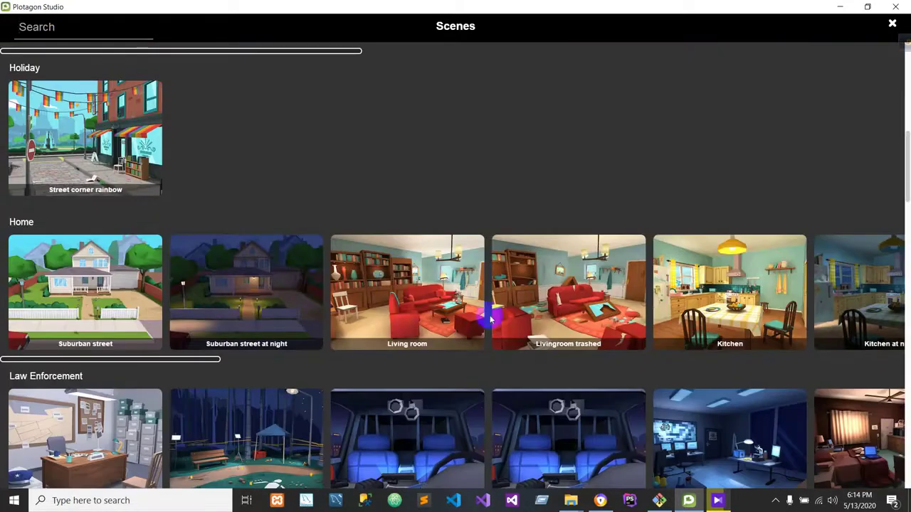
scroll(515, 322, "down", 2)
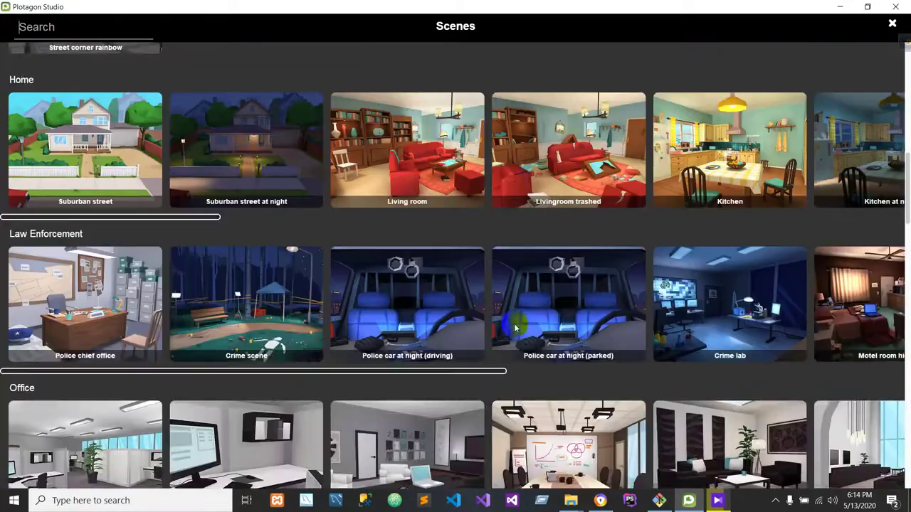
scroll(515, 326, "down", 4)
scroll(515, 342, "down", 3)
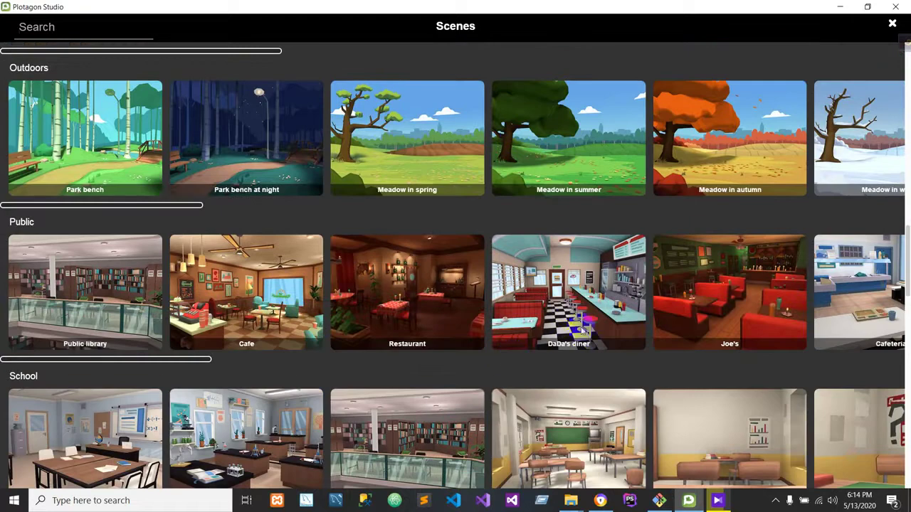
left_click(395, 323)
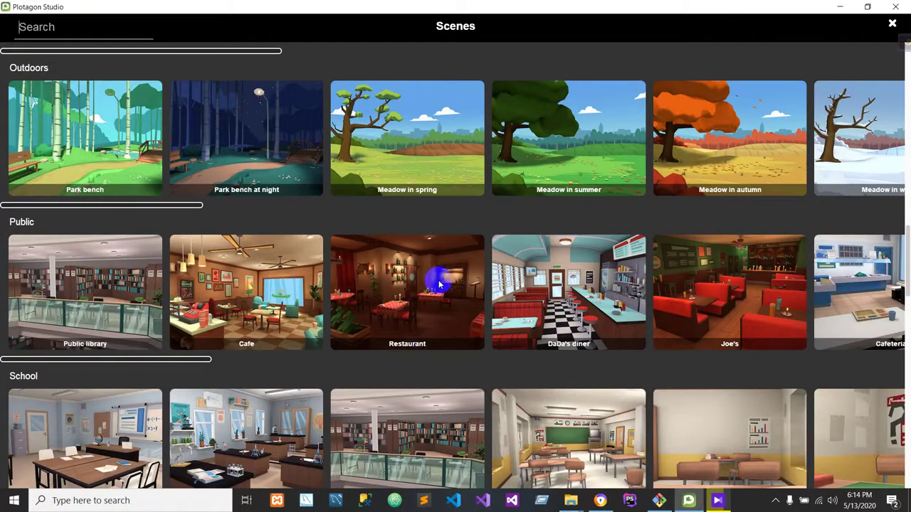
left_click(439, 284)
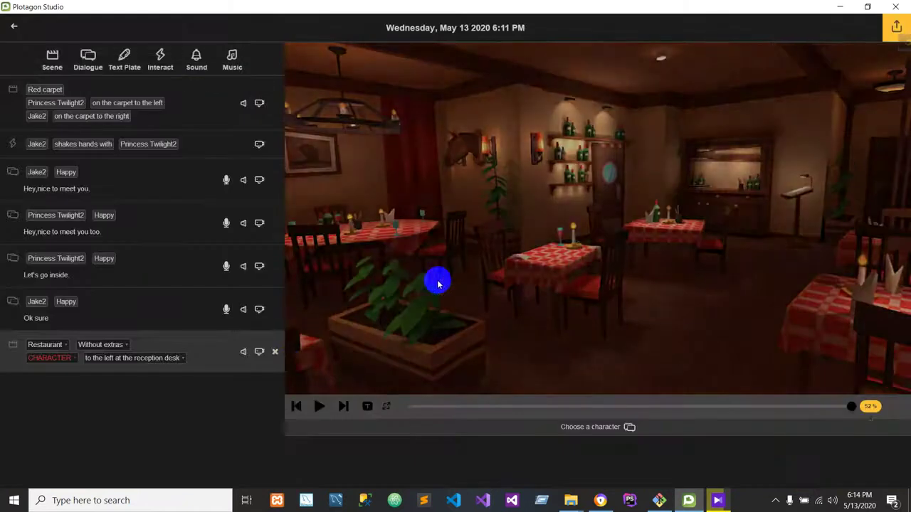
Place Princess Twilight2 to the left and Jake2 to the right at the reception desk in the Restaurant scene
left_click(50, 362)
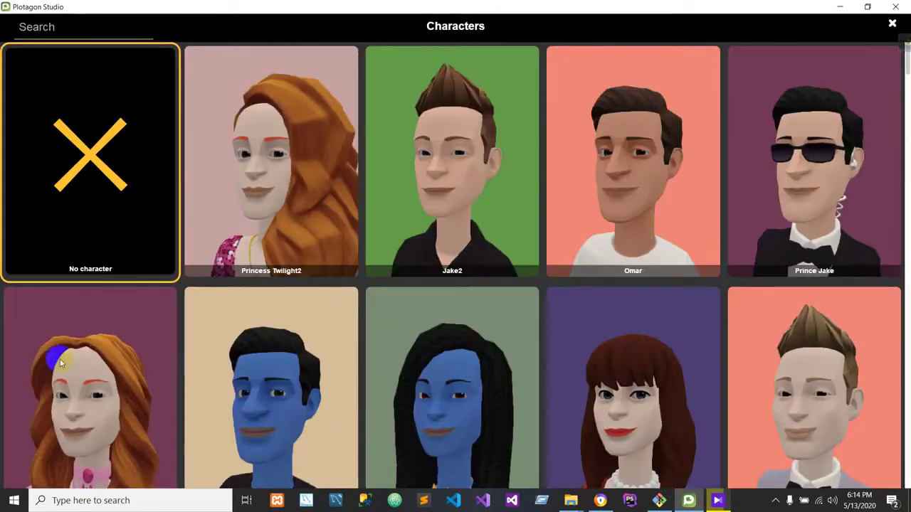
left_click(295, 229)
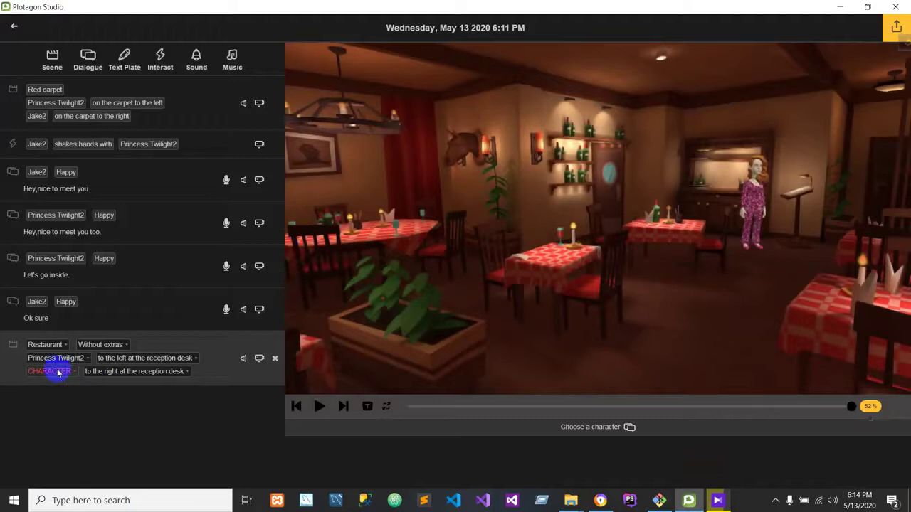
left_click(54, 371)
left_click(445, 209)
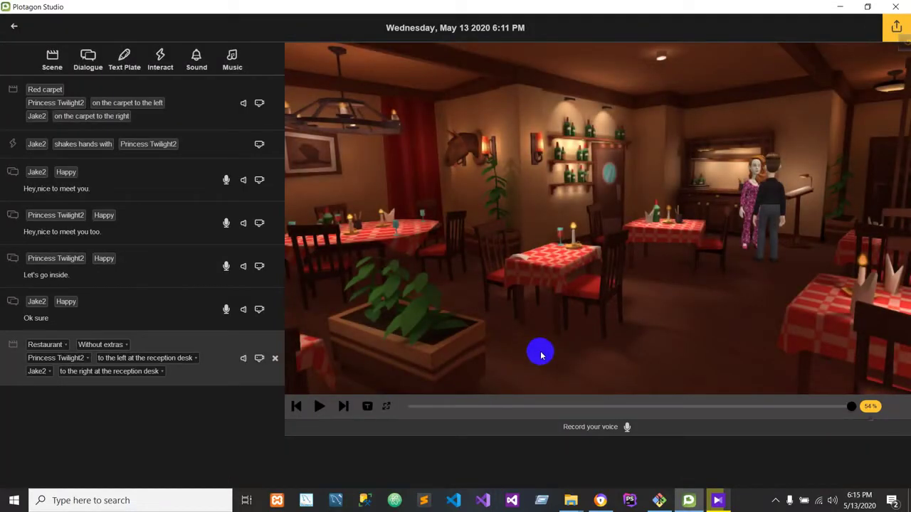
Add a dialogue line for Jake2 with the Happy expression reading "Let's sit"
left_click(84, 57)
left_click(50, 400)
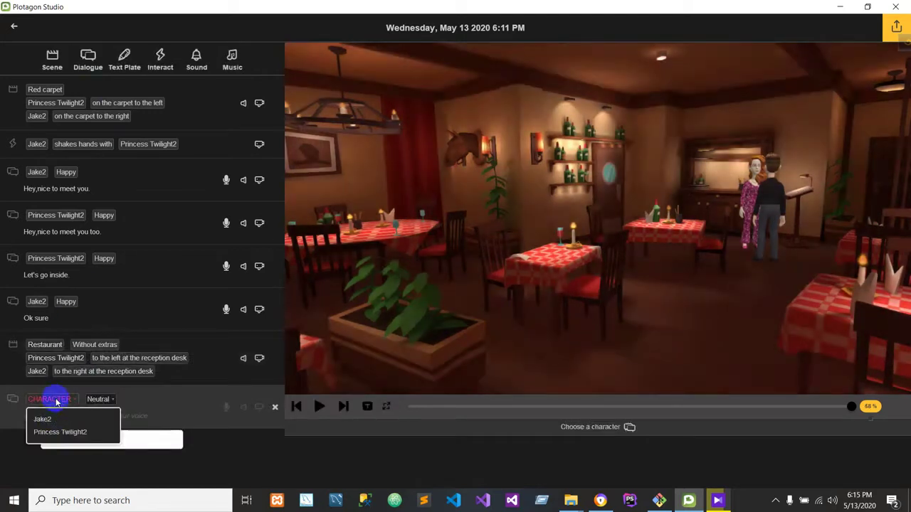
left_click(54, 419)
left_click(69, 400)
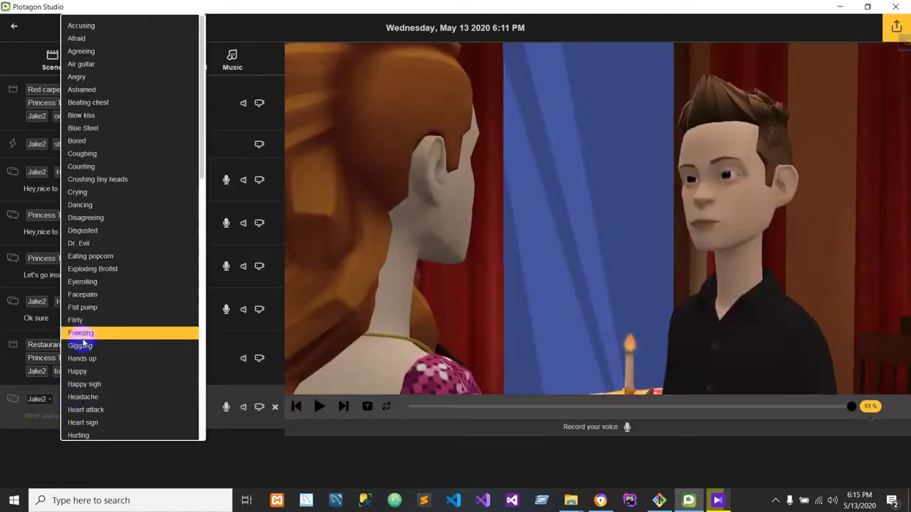
left_click(79, 372)
left_click(52, 416)
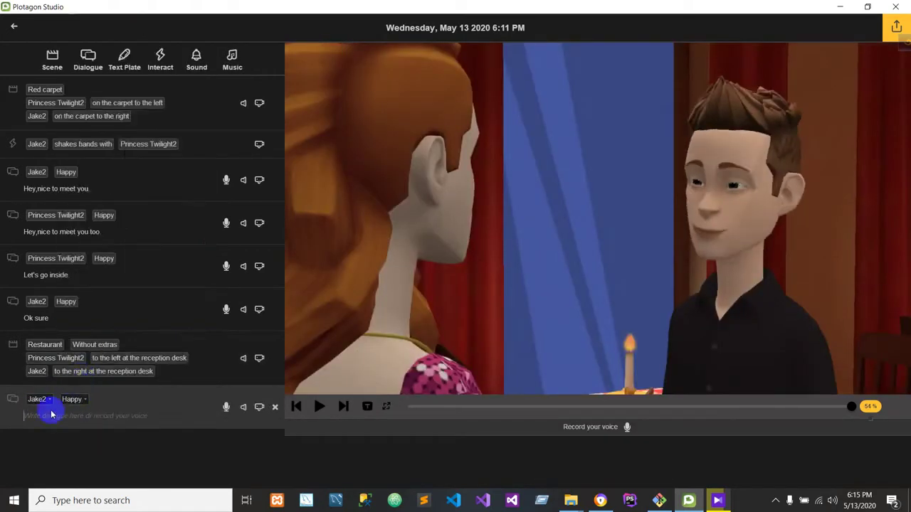
type("Let's sit")
left_click(84, 63)
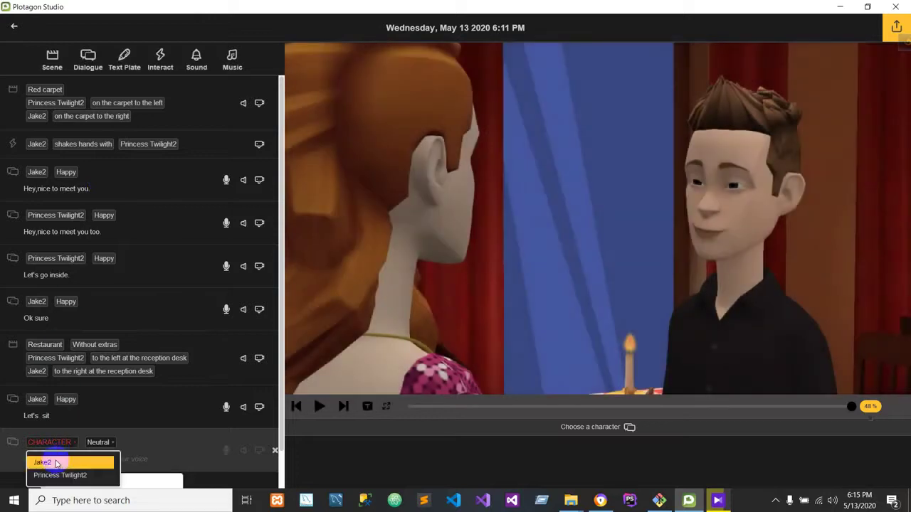
left_click(57, 474)
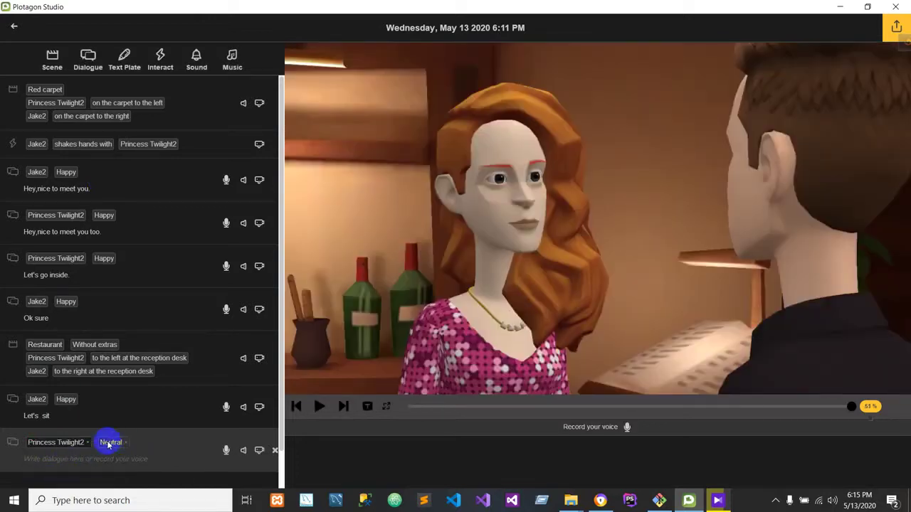
left_click(274, 449)
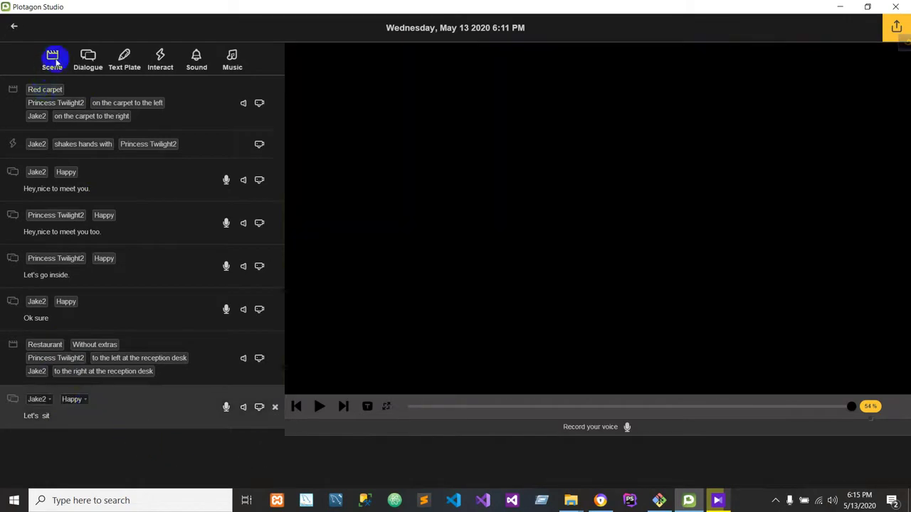
Add another Restaurant scene after the "Let's sit" line and seat Princess Twilight2 at Table (left)
left_click(54, 62)
left_click(49, 439)
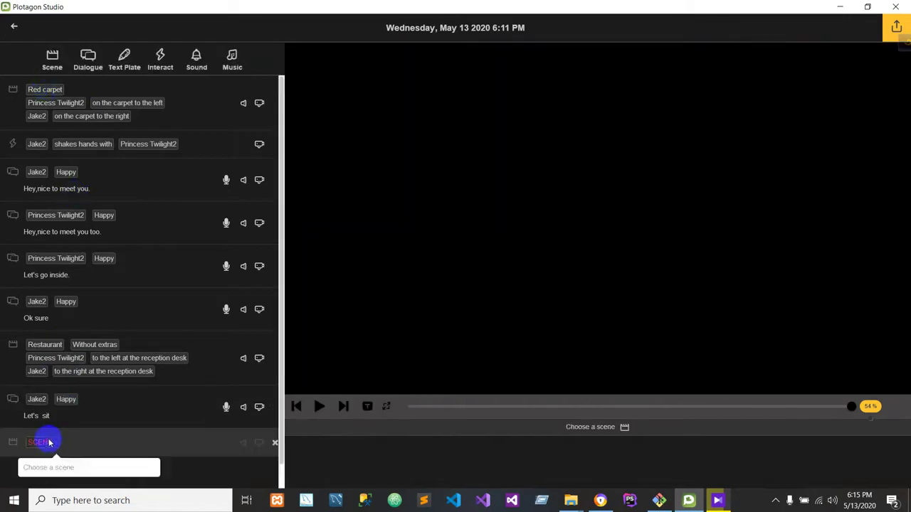
left_click(408, 292)
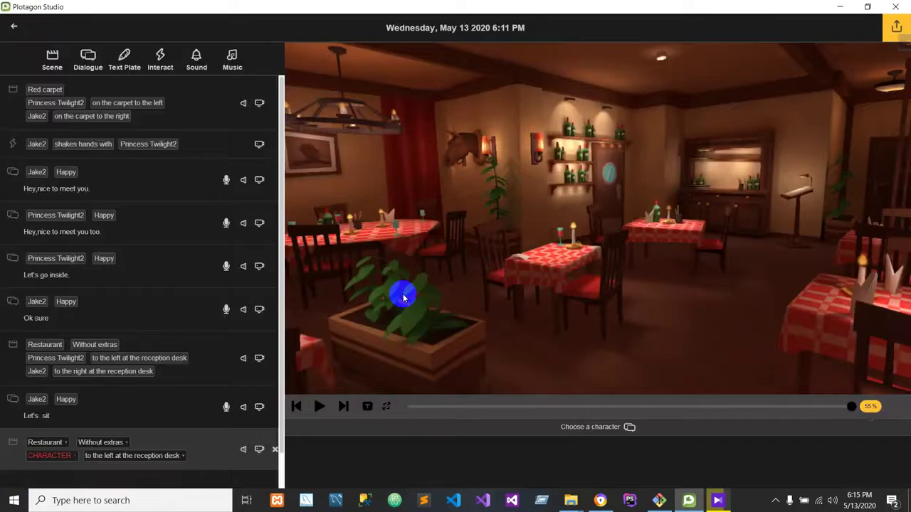
left_click(51, 456)
left_click(266, 232)
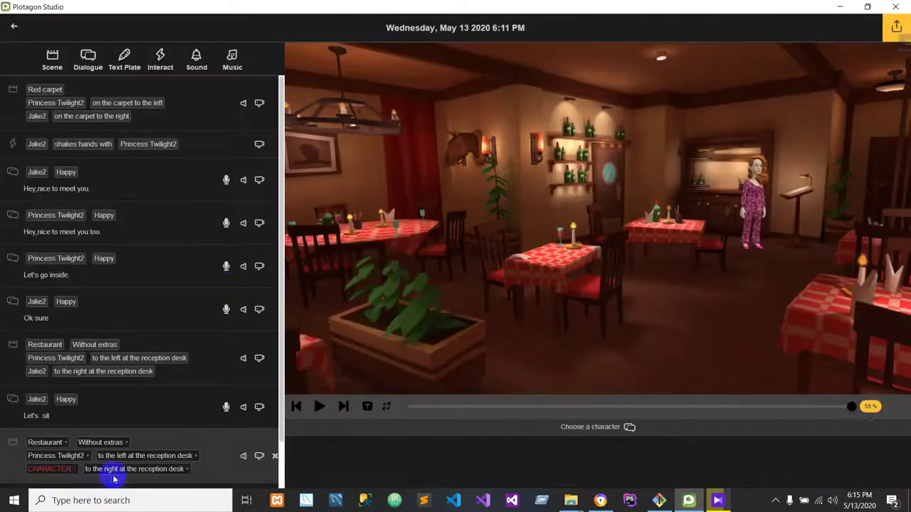
left_click(129, 456)
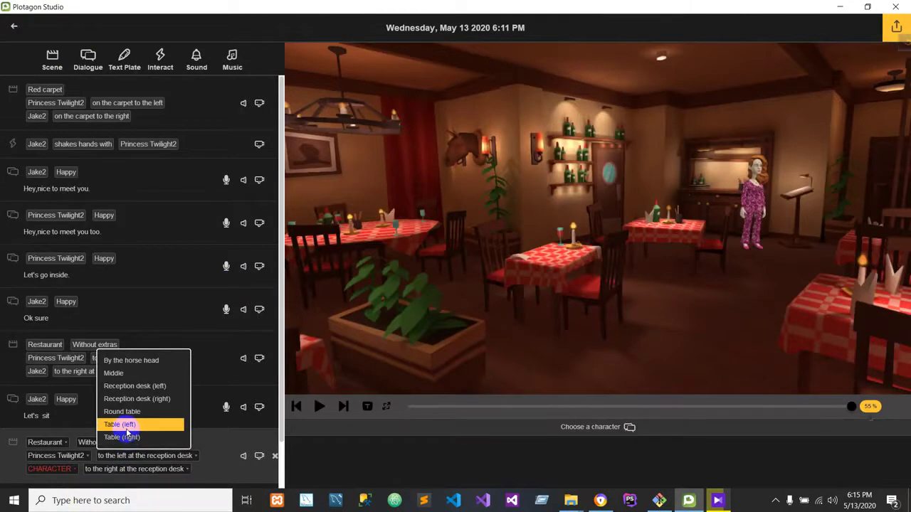
left_click(127, 427)
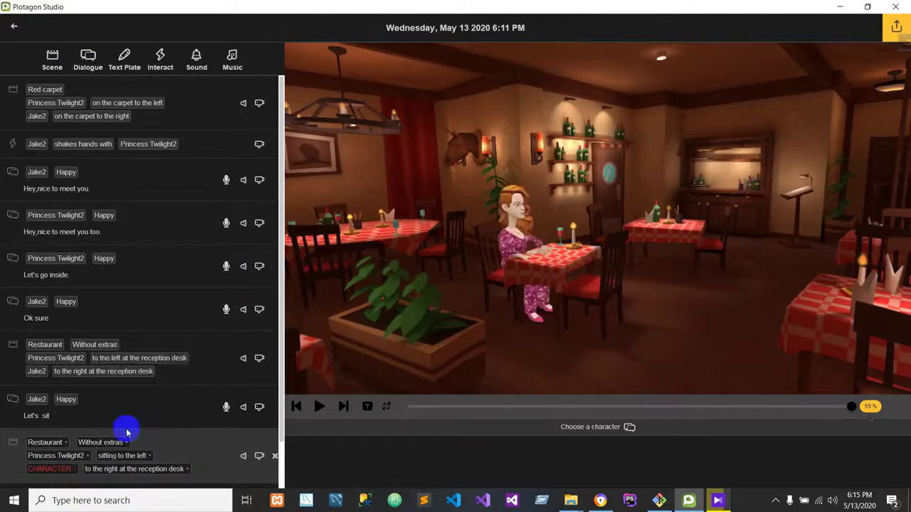
Add Jake2 as the second character in the new Restaurant scene and seat him at Table (right)
left_click(61, 472)
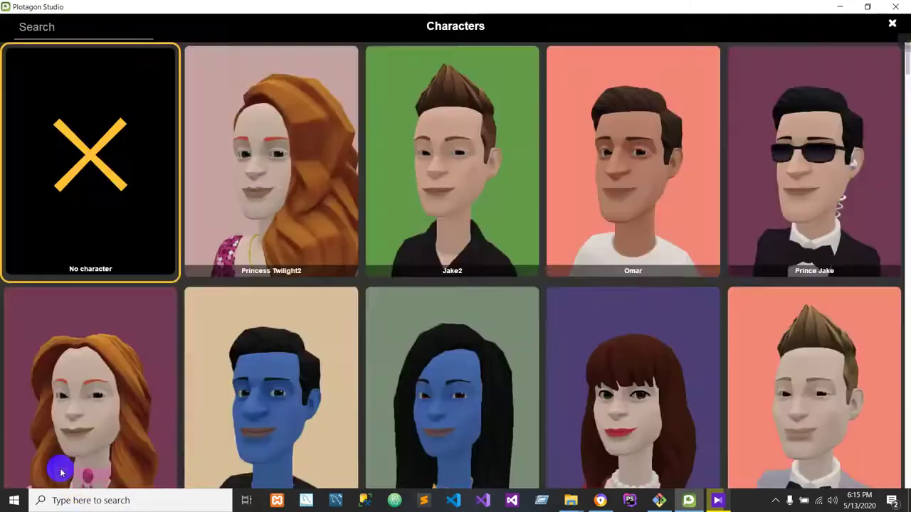
left_click(385, 204)
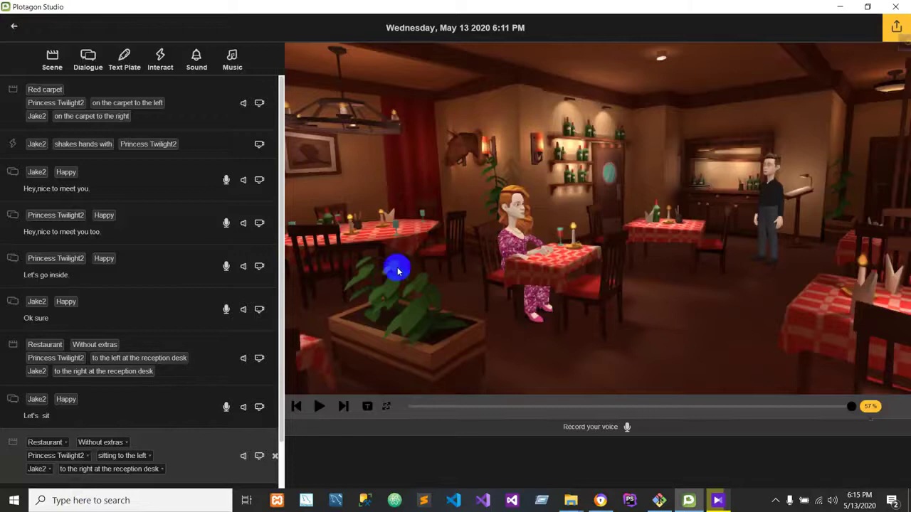
left_click(86, 476)
left_click(92, 438)
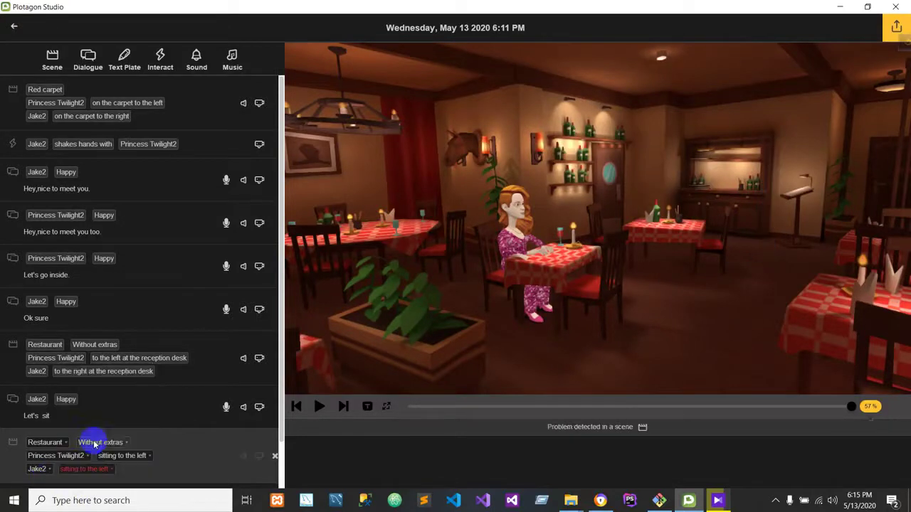
left_click(85, 469)
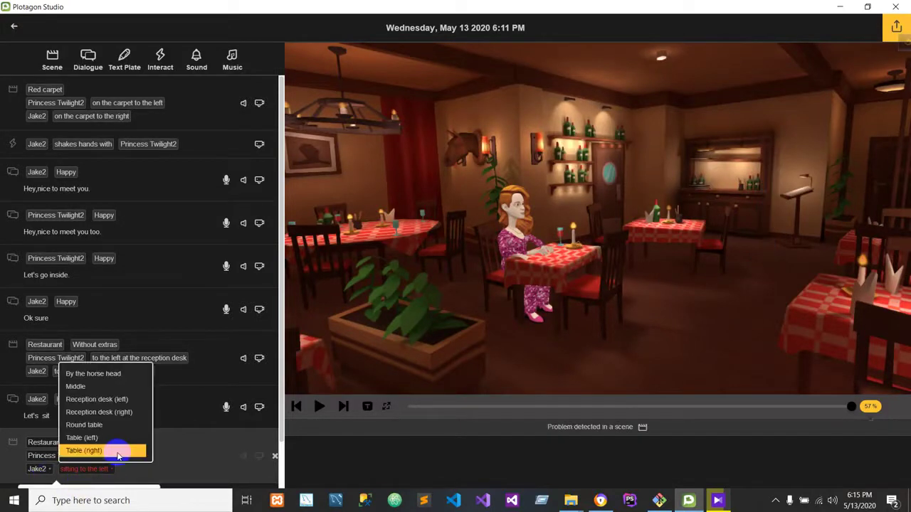
left_click(94, 452)
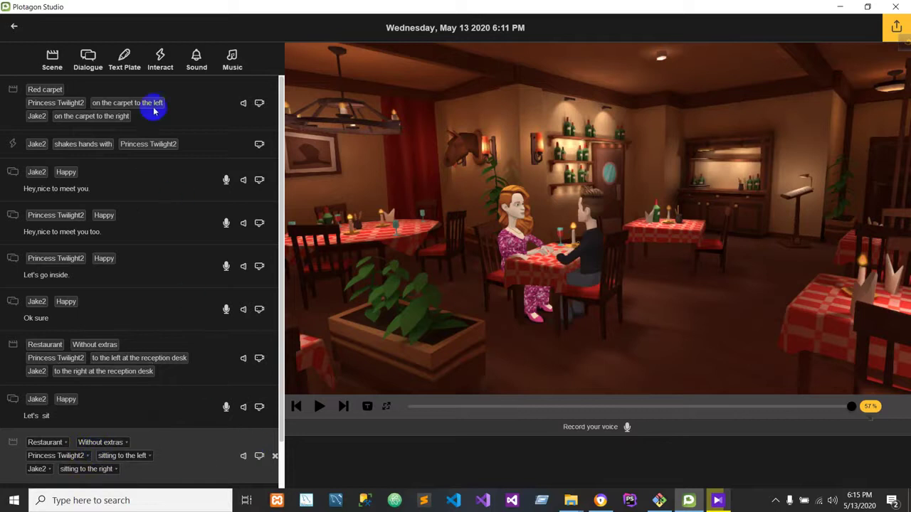
Add a dialogue line for Princess Twilight2 reading "It is so nice to see you again."
left_click(93, 60)
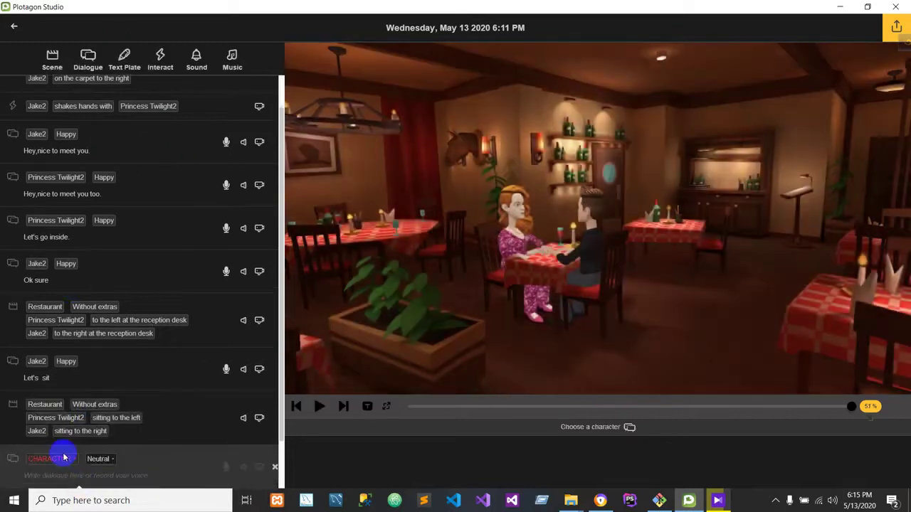
left_click(58, 460)
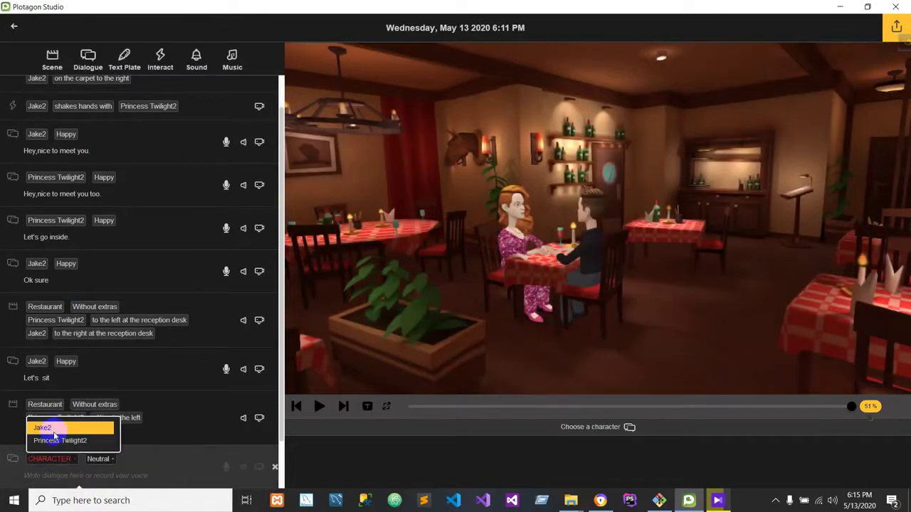
left_click(56, 441)
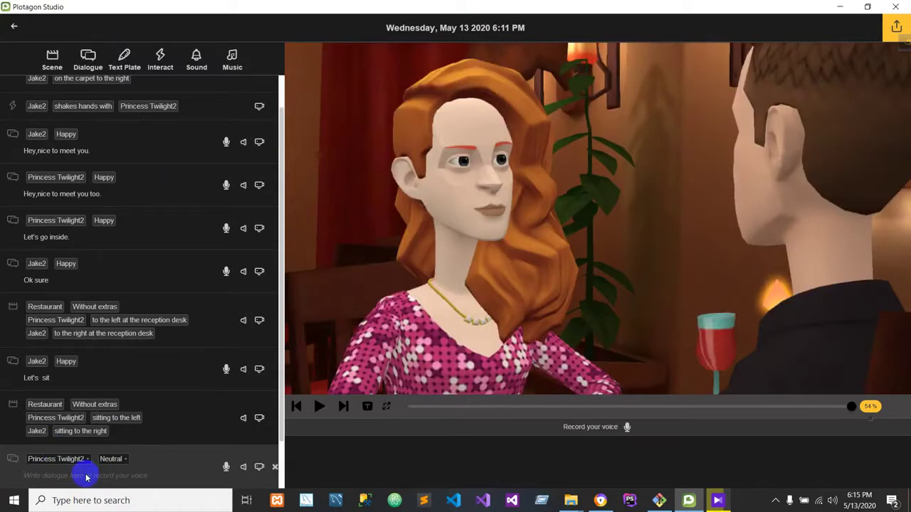
left_click(86, 478)
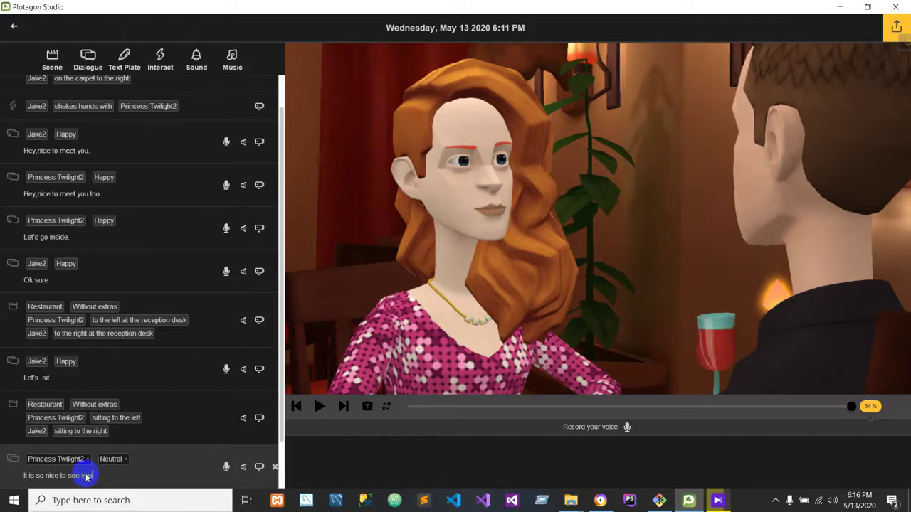
type("again.")
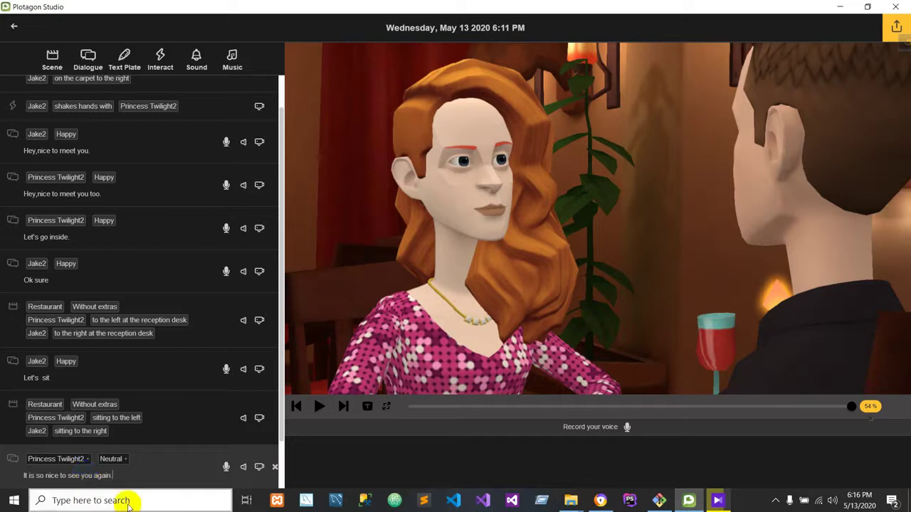
Add another dialogue line for Jake2 and set its expression to Happy
left_click(88, 58)
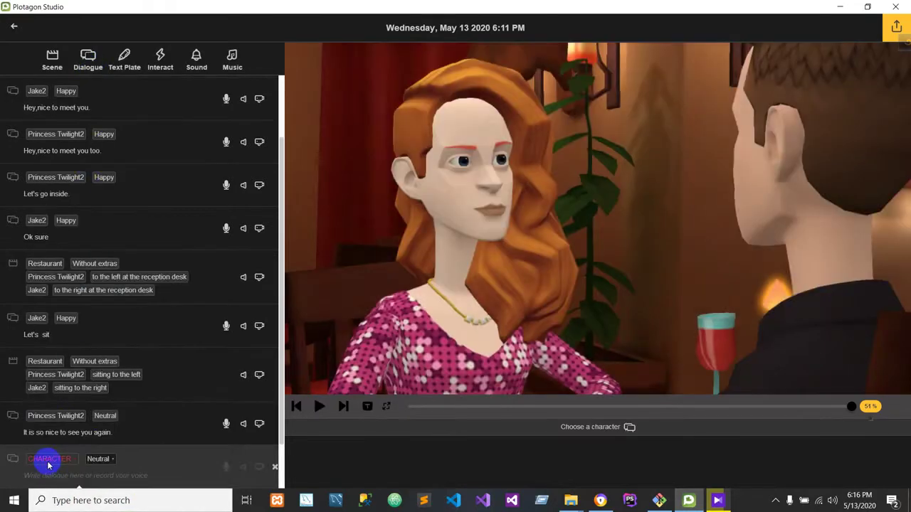
left_click(49, 462)
left_click(67, 427)
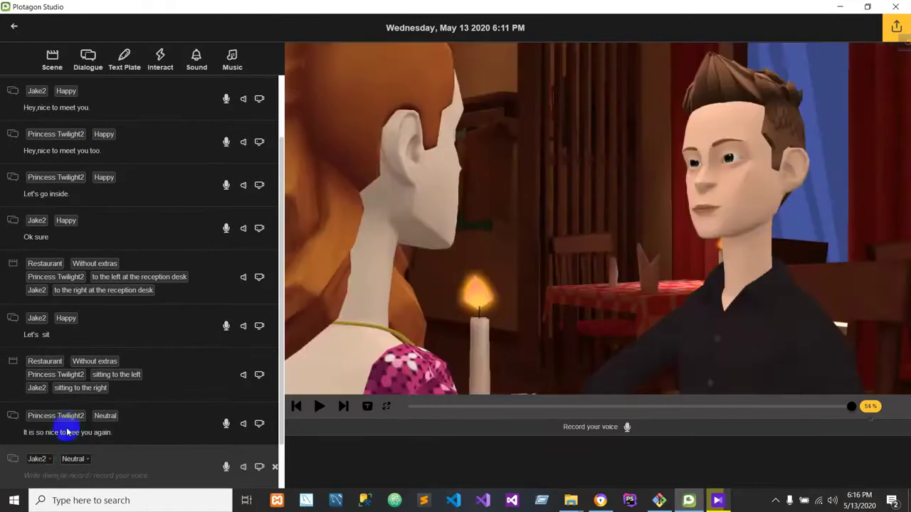
left_click(74, 460)
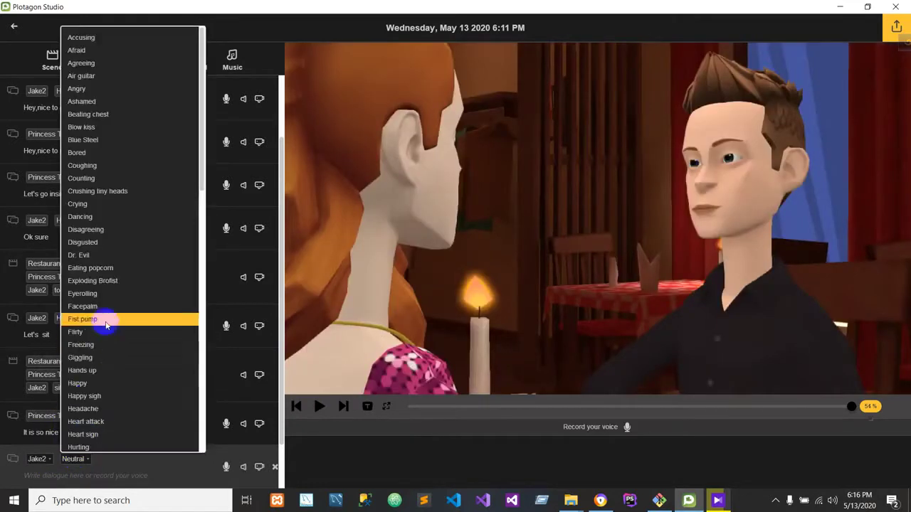
left_click(85, 385)
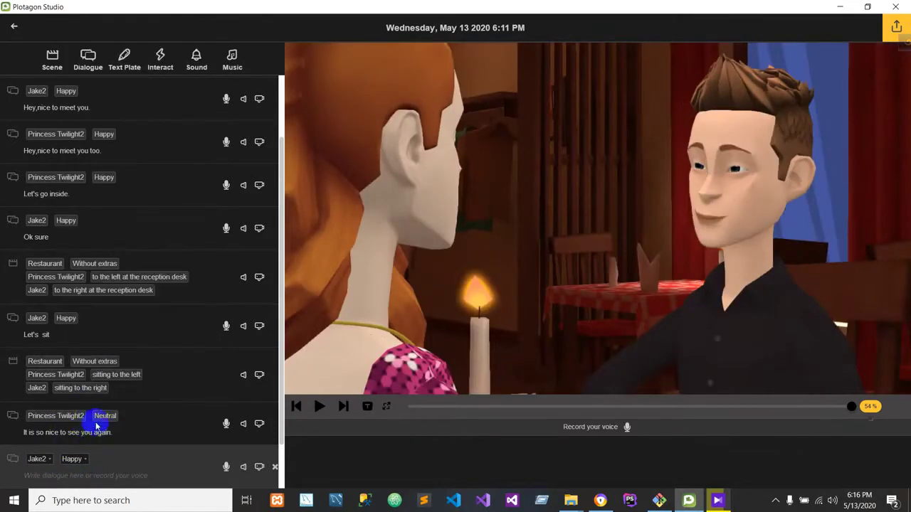
Set the expression of Princess Twilight2's line "It is so nice to see you again." to Happy
left_click(93, 420)
left_click(116, 417)
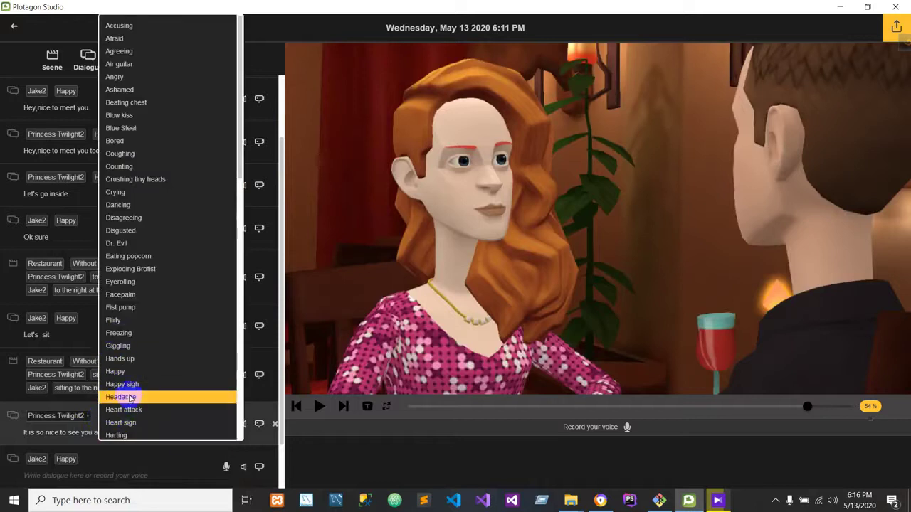
scroll(122, 378, "down", 3)
left_click(122, 280)
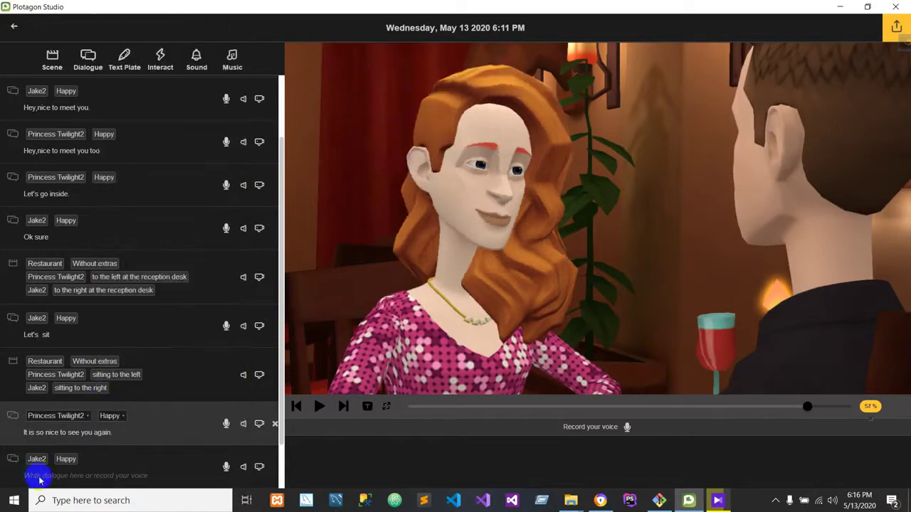
Write "It is nice of you.so eat sothing." as the text of Jake2's empty dialogue line
left_click(41, 475)
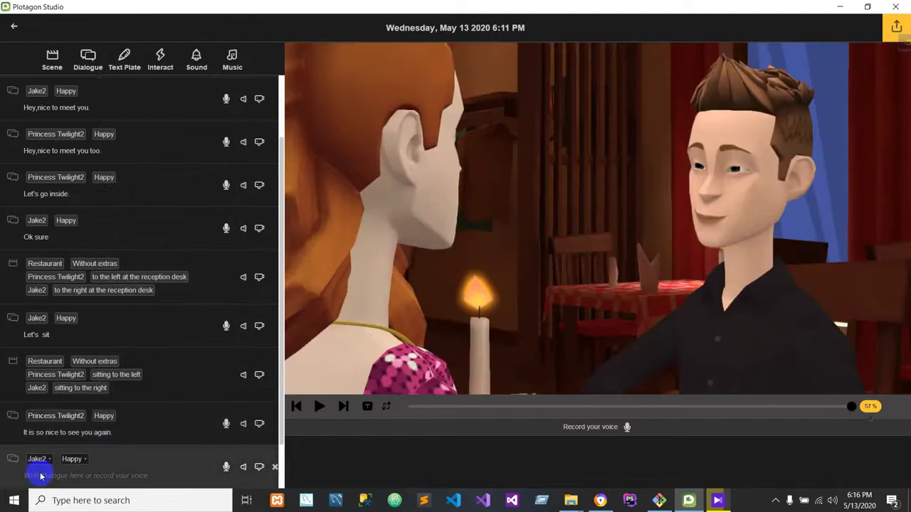
type("It is nice of you")
type(".")
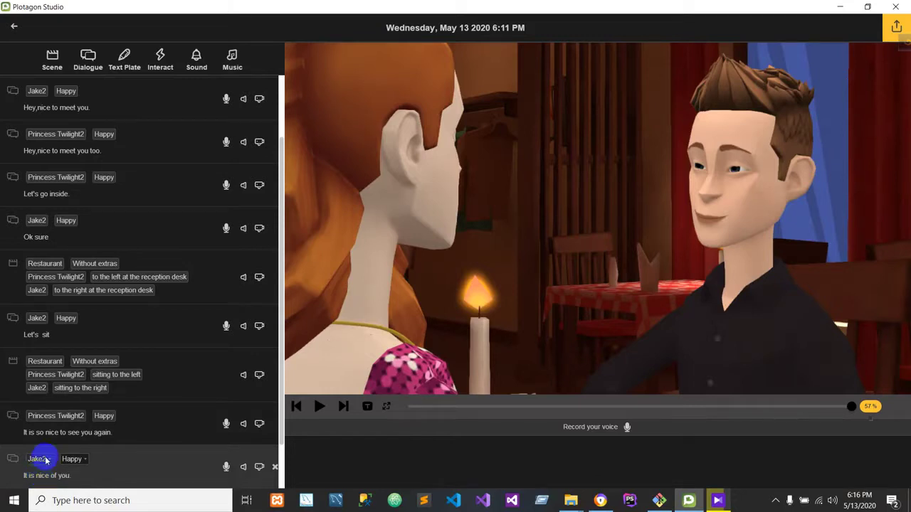
scroll(43, 455, "down", 1)
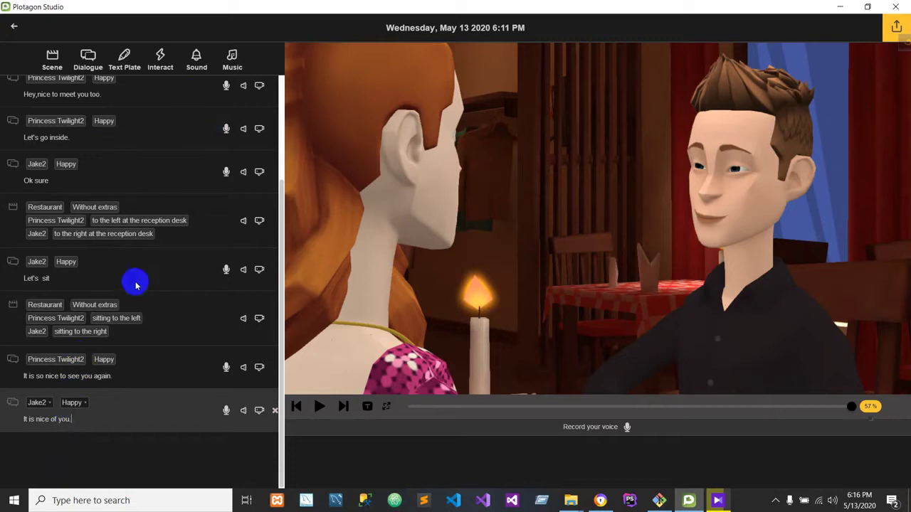
type("so eat so")
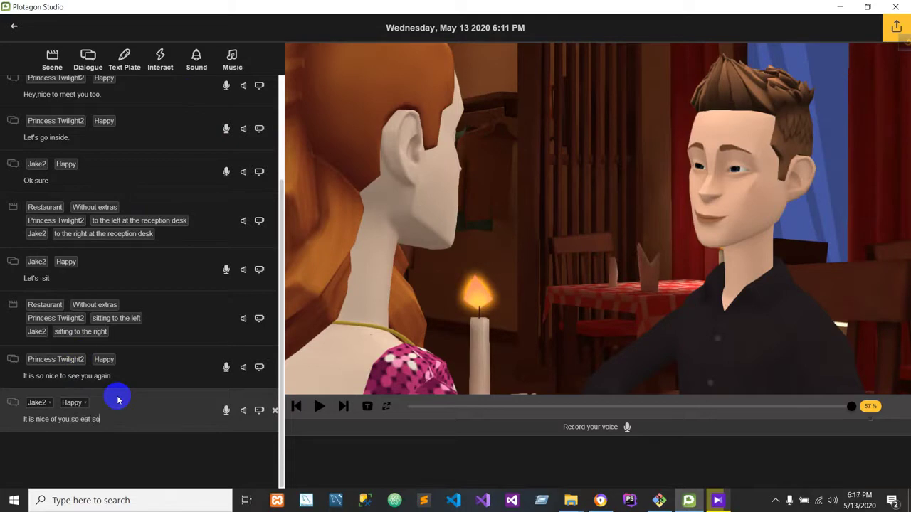
type("thing.")
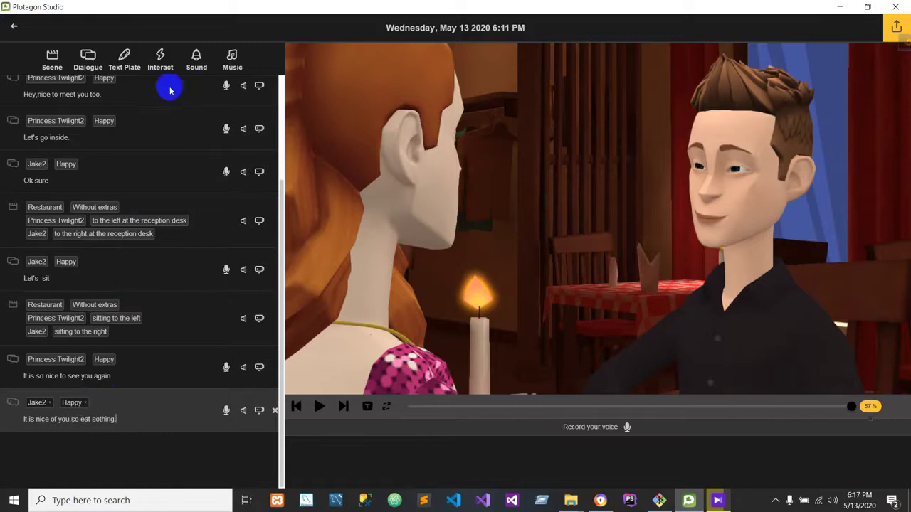
left_click(168, 67)
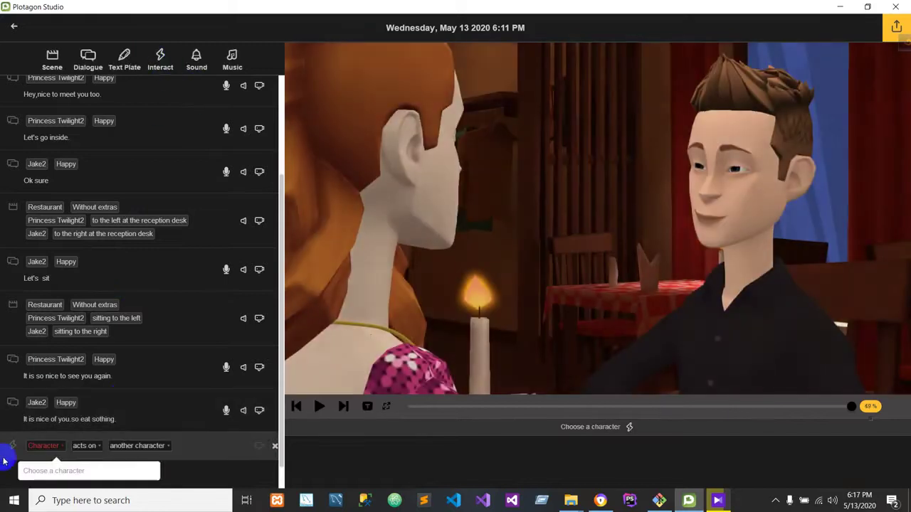
left_click(41, 445)
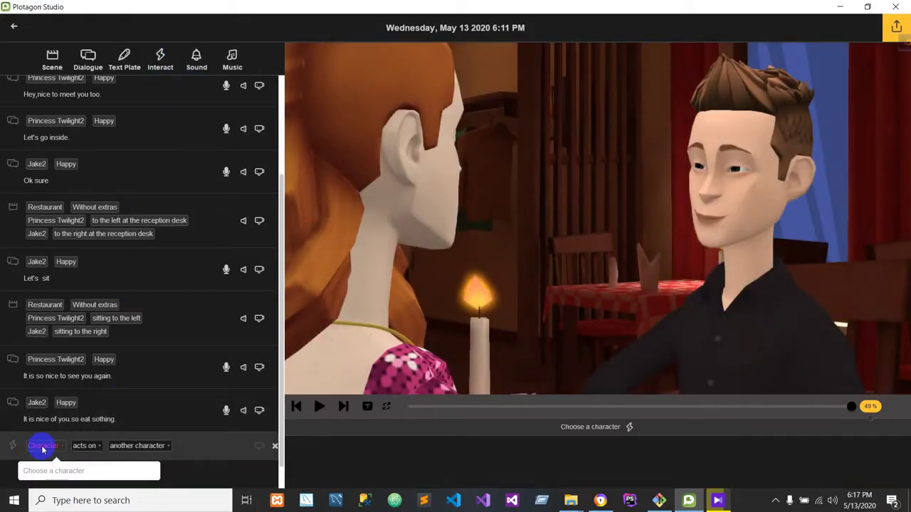
left_click(275, 446)
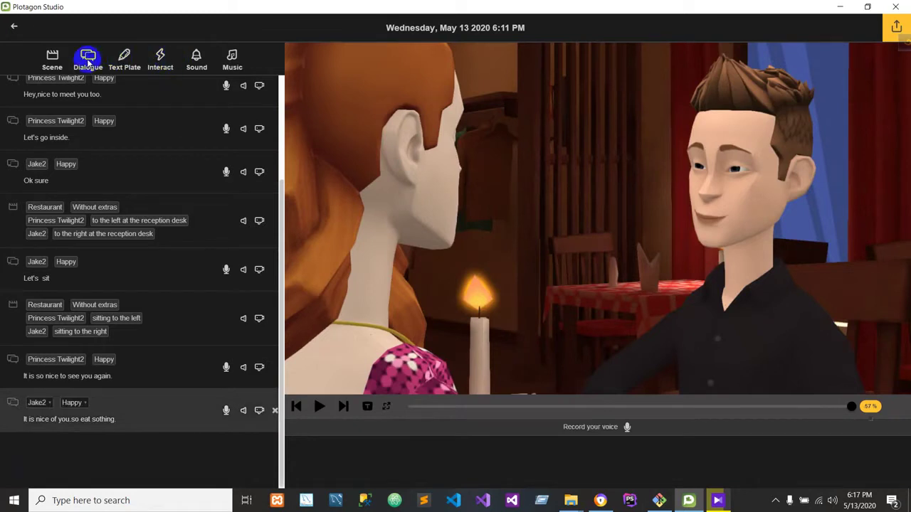
left_click(199, 64)
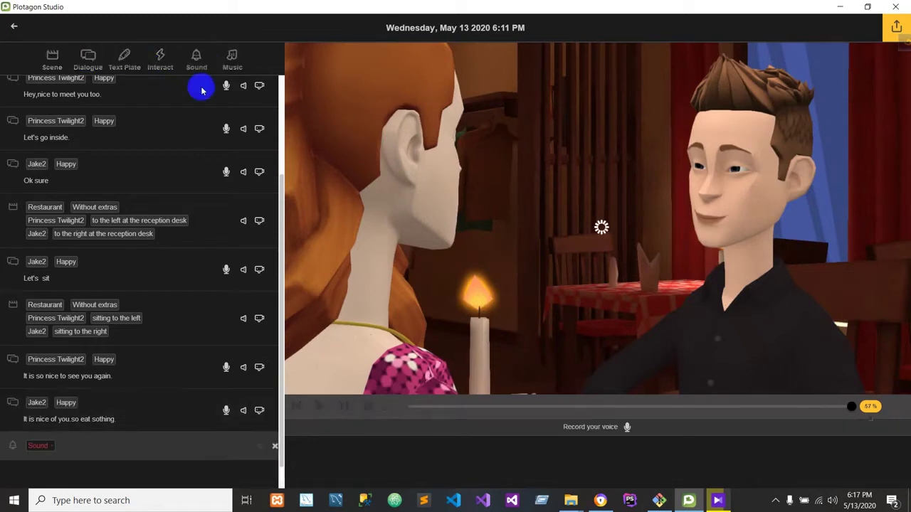
left_click(274, 445)
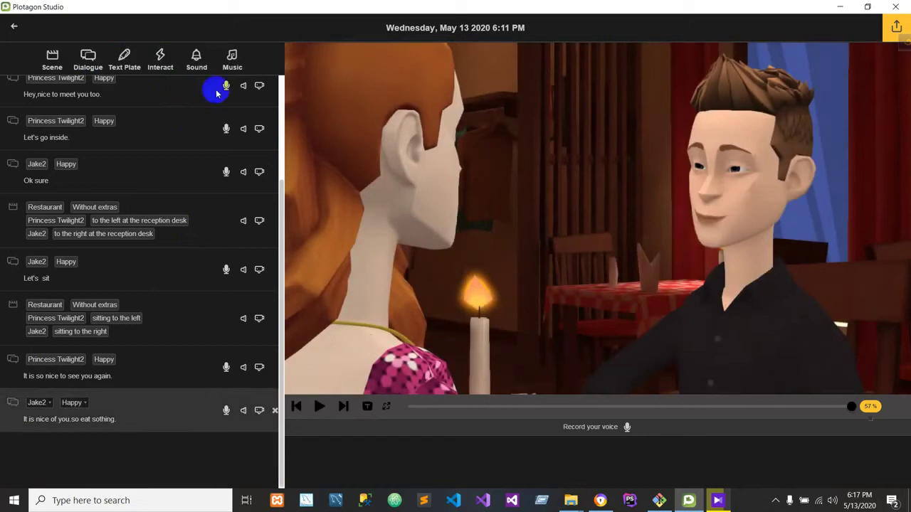
left_click(169, 61)
left_click(94, 447)
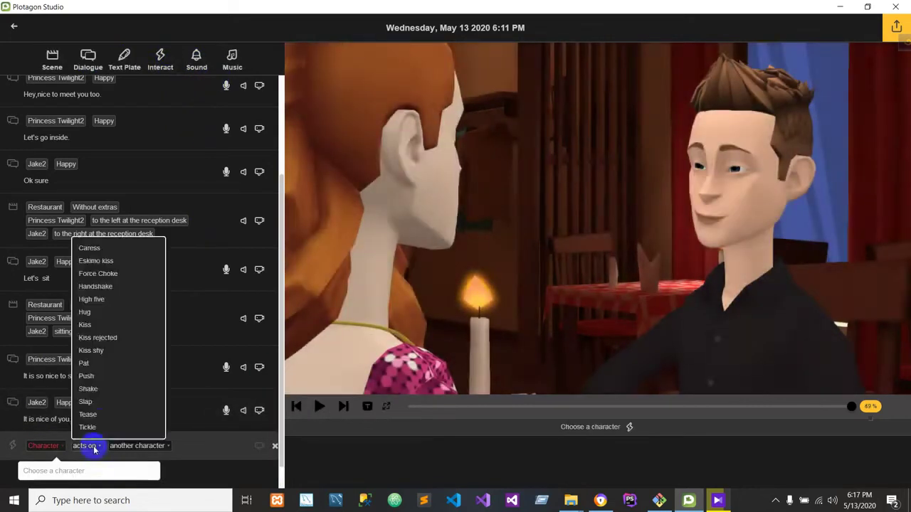
left_click(274, 447)
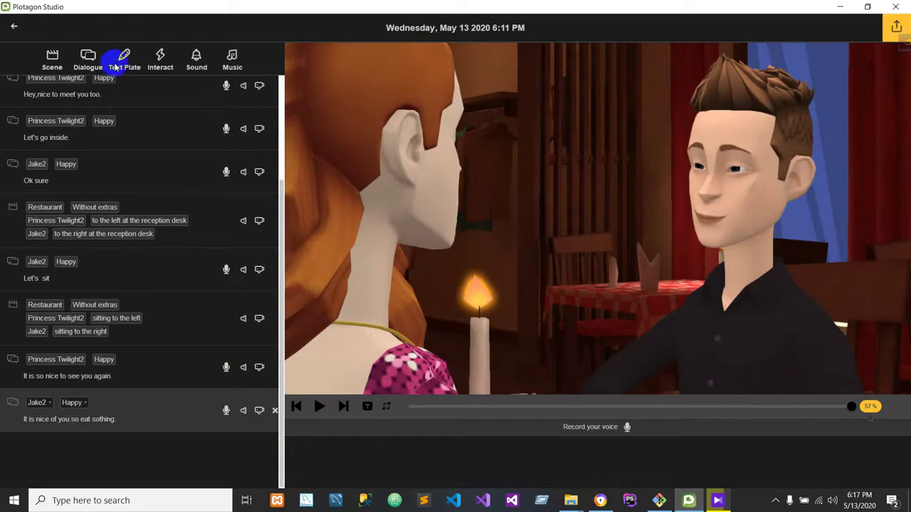
Add a dialogue entry without text for Jake2 and set its expression to Eating popcorn
left_click(88, 60)
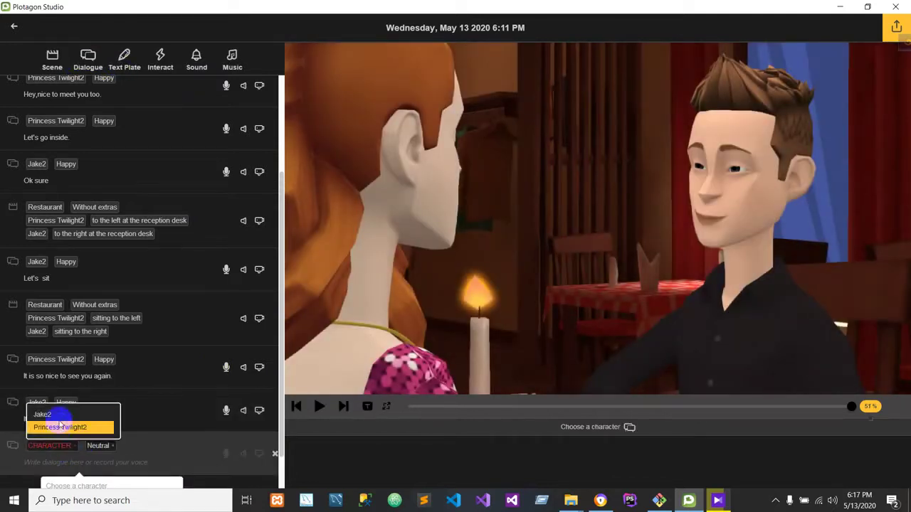
left_click(57, 427)
left_click(78, 446)
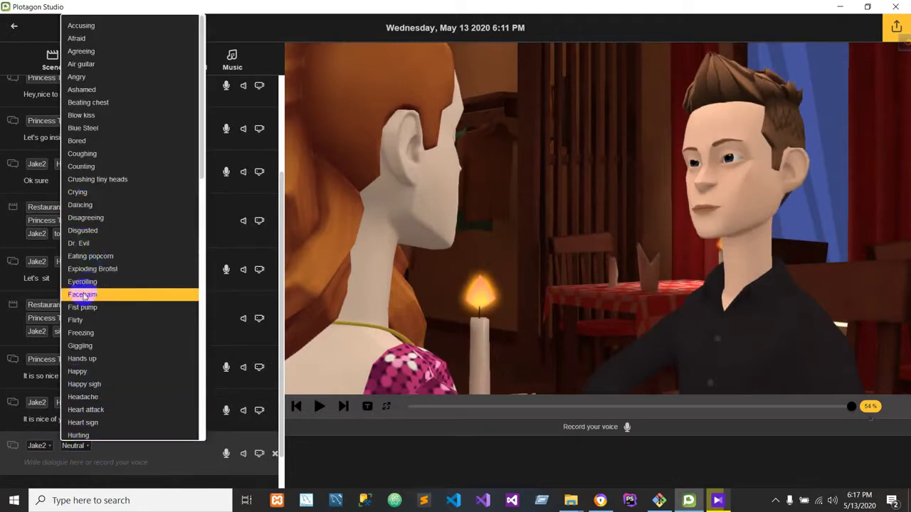
left_click(78, 257)
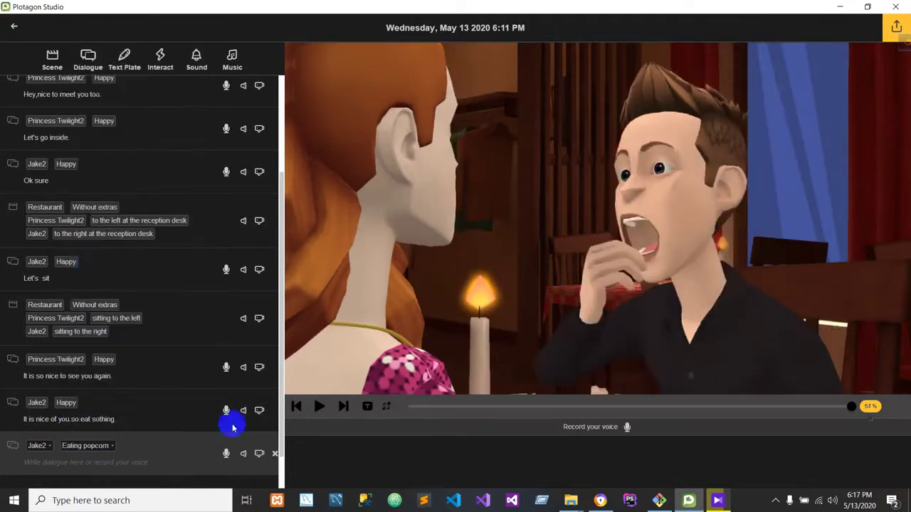
Add a dialogue entry without text for Princess Twilight2 and set its expression to Eating popcorn
left_click(84, 66)
left_click(50, 461)
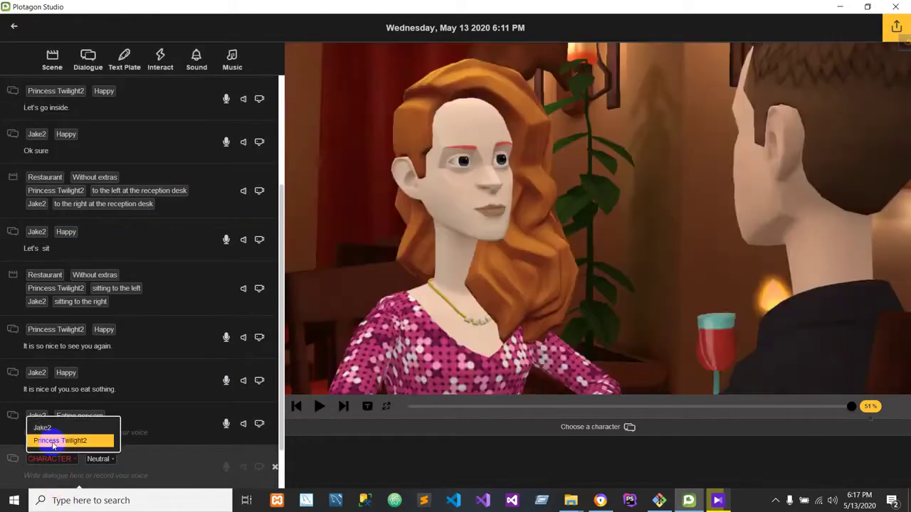
left_click(60, 440)
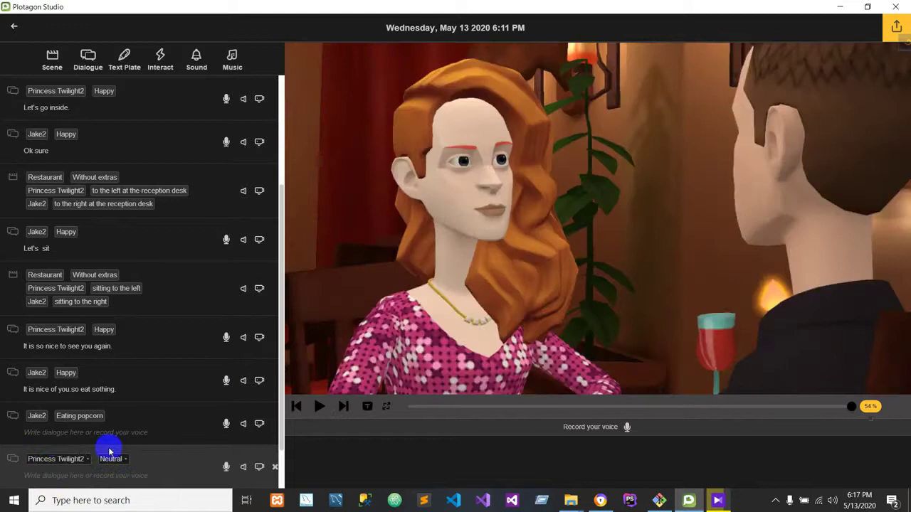
left_click(111, 458)
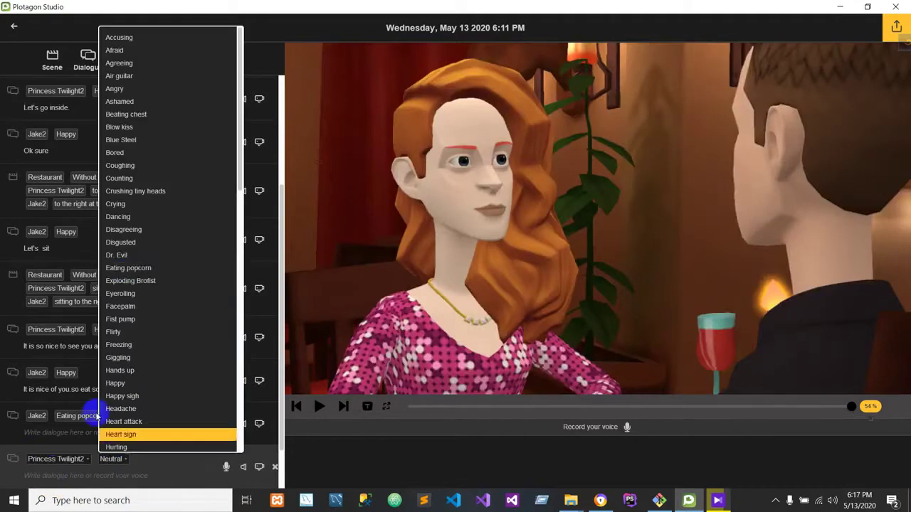
left_click(128, 268)
scroll(135, 367, "down", 1)
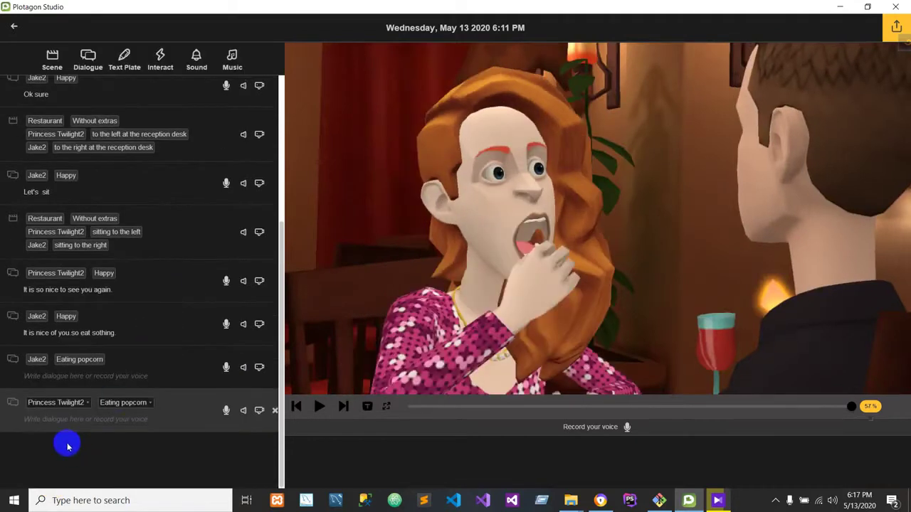
Add a Happy dialogue line for Princess Twilight2 at the end of the plot reading "Nice popcorm.Thanks"
left_click(85, 64)
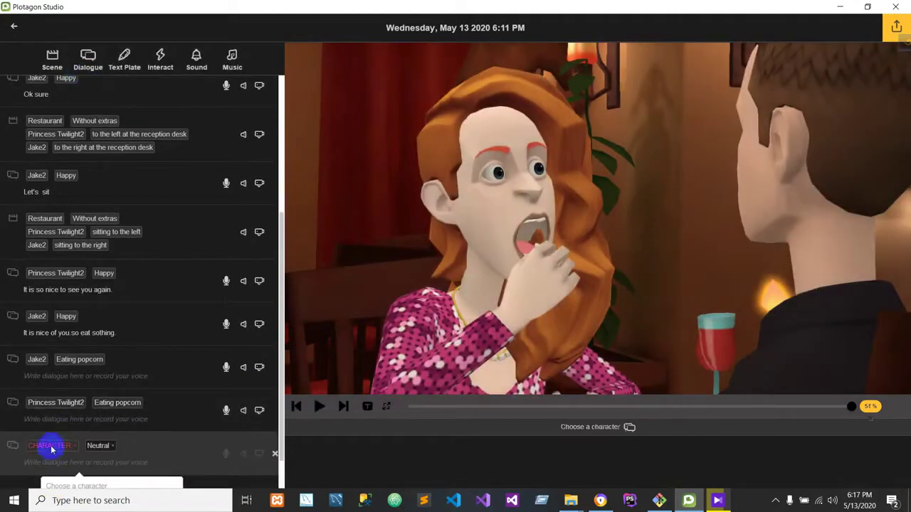
left_click(51, 448)
left_click(57, 428)
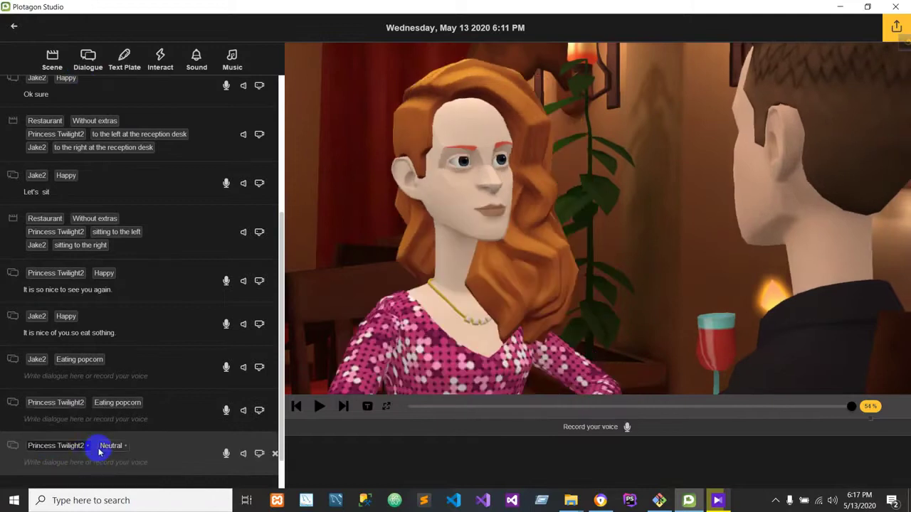
left_click(114, 445)
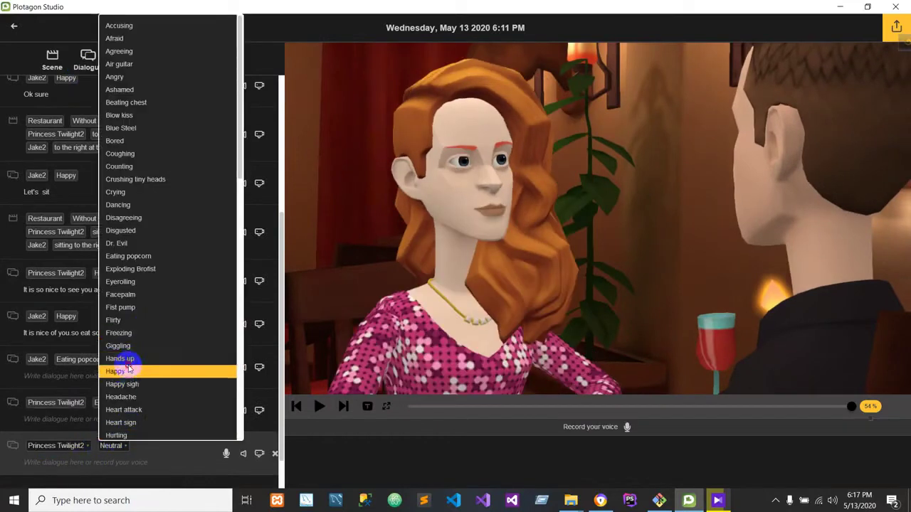
left_click(128, 363)
left_click(57, 464)
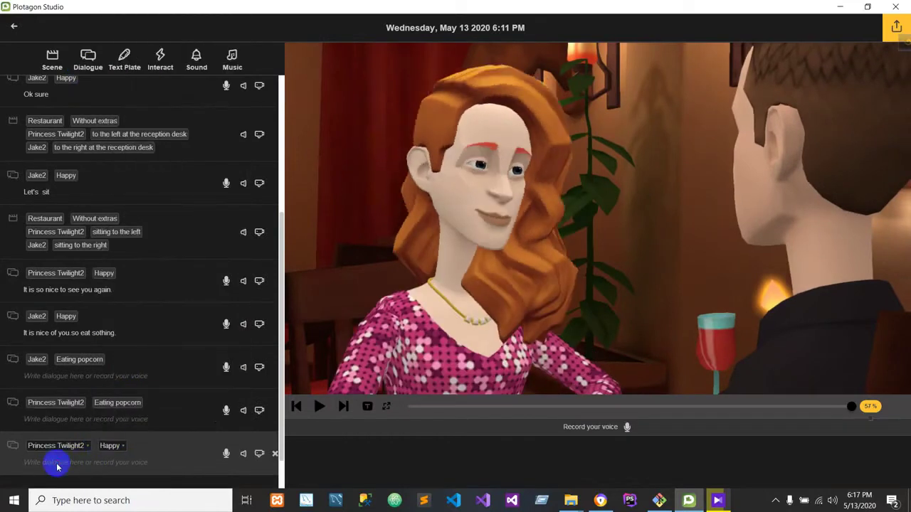
type("Nice popcorn.Thanks")
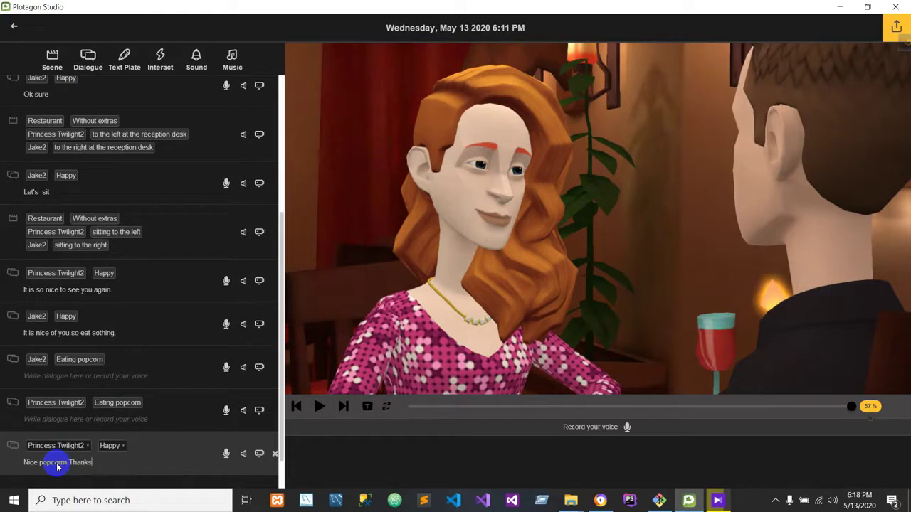
scroll(47, 431, "down", 1)
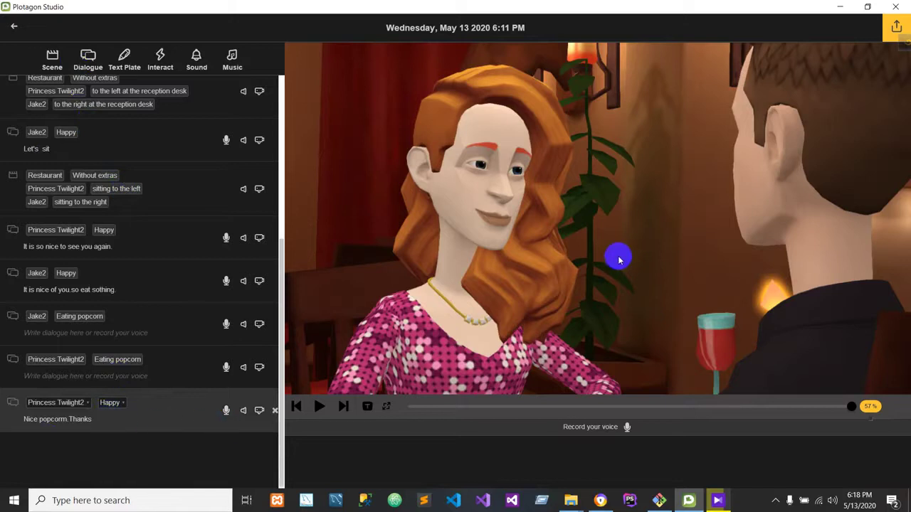
Play the whole plot from the opening Red carpet scene
scroll(224, 223, "up", 5)
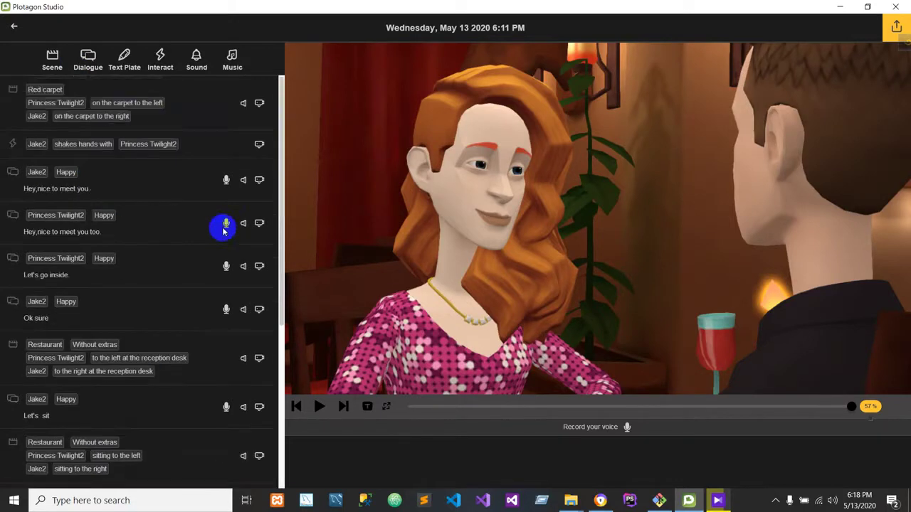
left_click(178, 103)
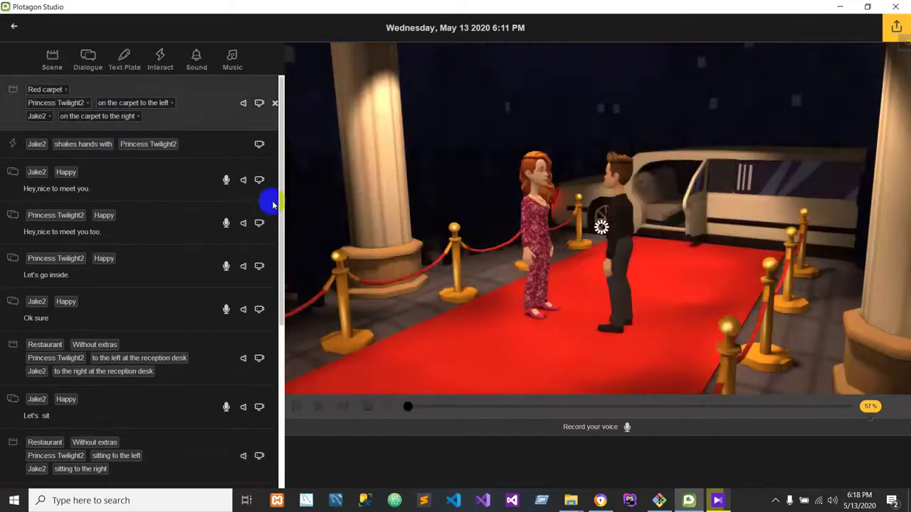
left_click(320, 405)
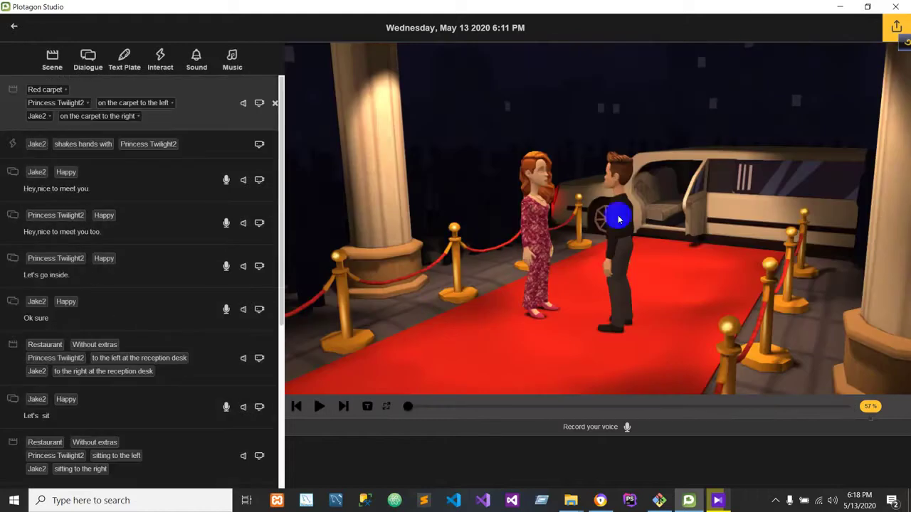
Render the plot as a 720p video and export it without subtitles
left_click(896, 27)
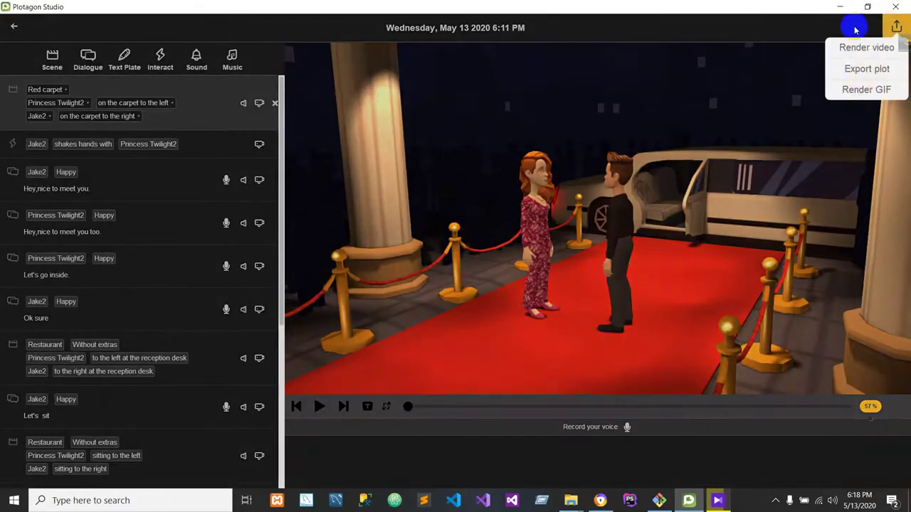
left_click(860, 50)
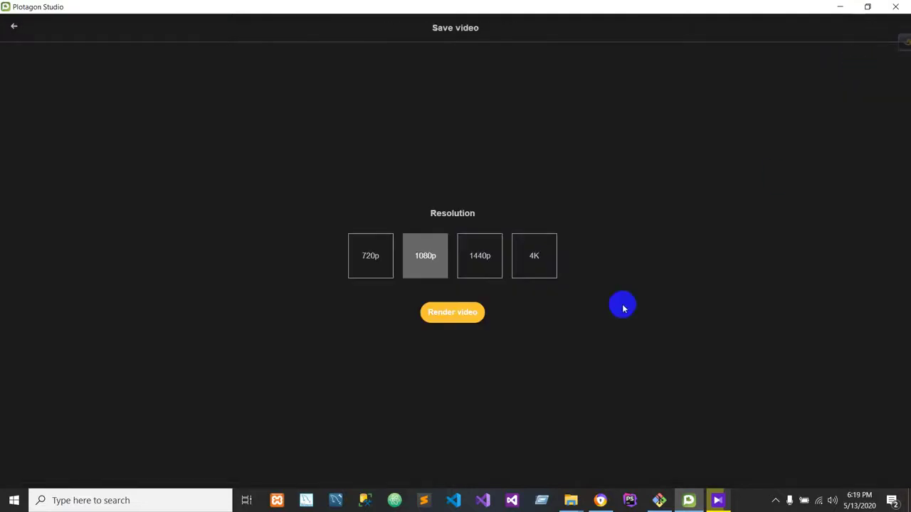
left_click(383, 261)
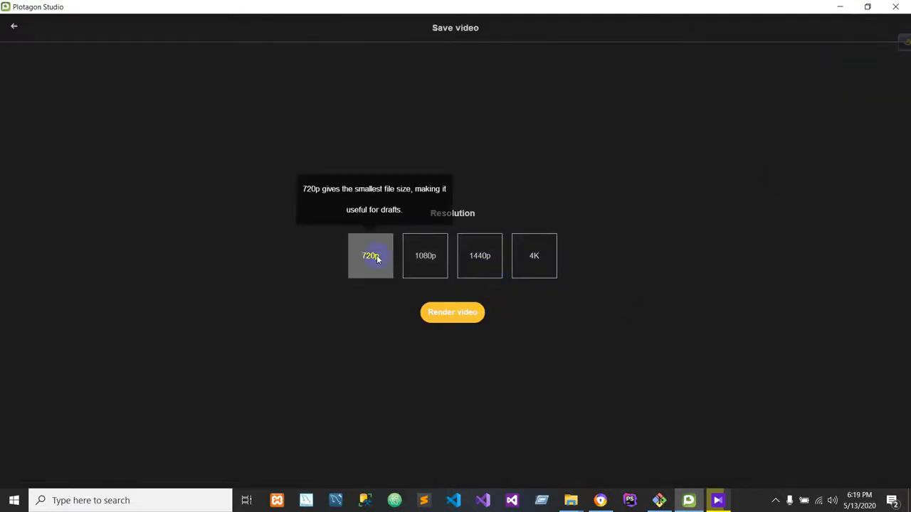
left_click(443, 313)
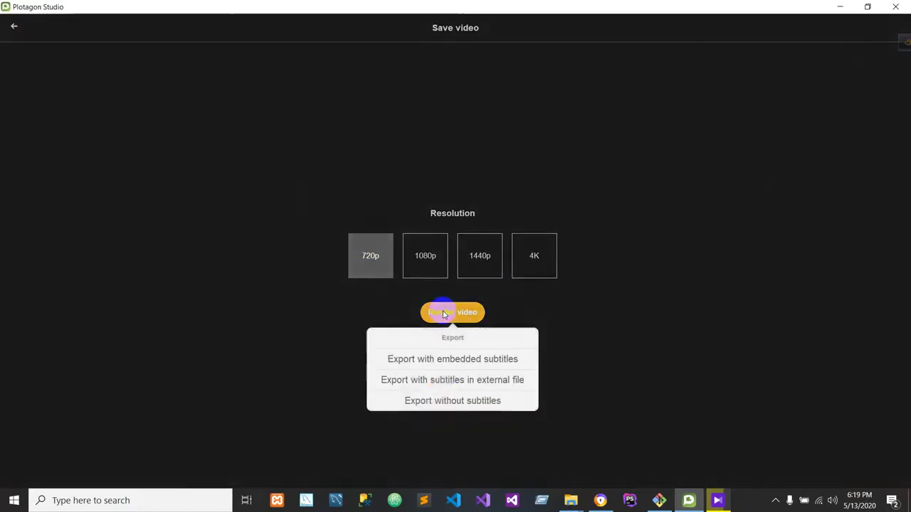
left_click(440, 401)
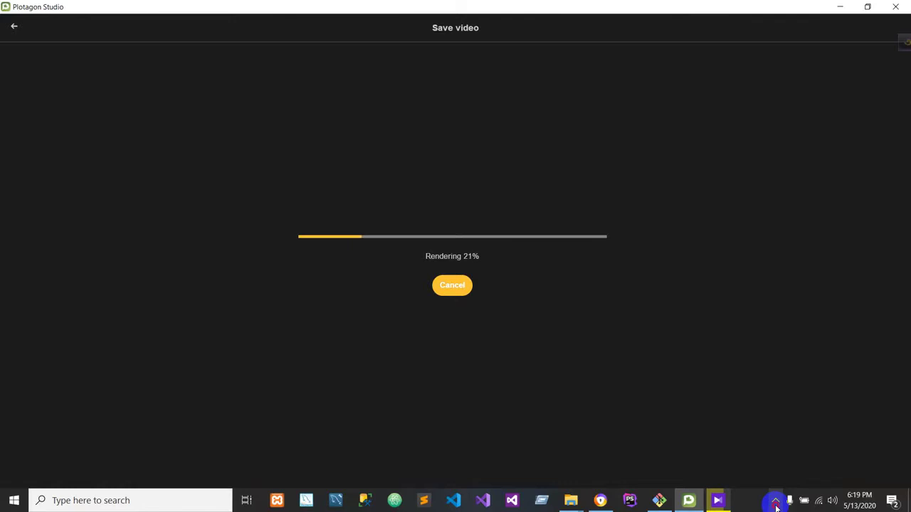
Save the rendered movie as an mp4 named "How to Make Cartoon With" followed by the person's name, and finish the export
left_click(775, 503)
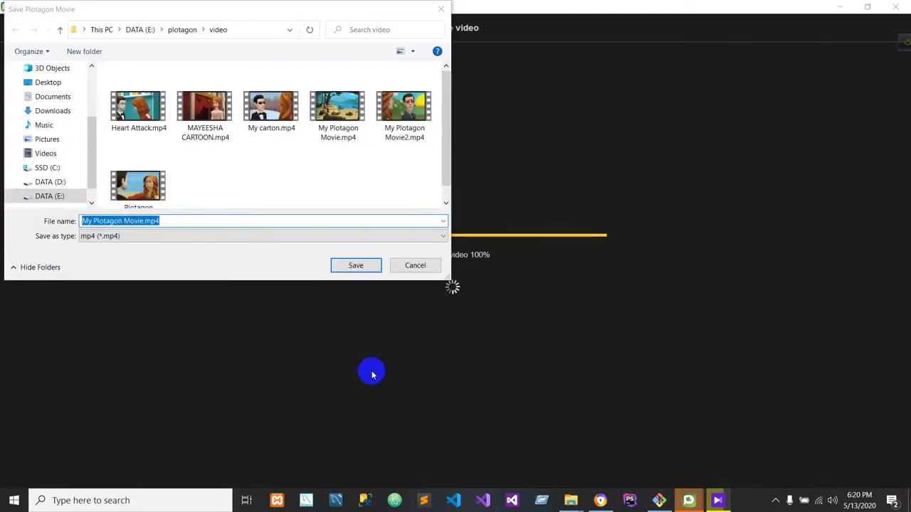
left_click(187, 221)
key("BackSpace")
key("BackSpace")
key("BackSpace")
key("BackSpace")
key("BackSpace")
key("BackSpace")
key("BackSpace")
key("BackSpace")
key("BackSpace")
key("BackSpace")
key("BackSpace")
key("BackSpace")
key("BackSpace")
key("BackSpace")
key("BackSpace")
key("BackSpace")
key("BackSpace")
key("BackSpace")
key("BackSpace")
key("BackSpace")
key("BackSpace")
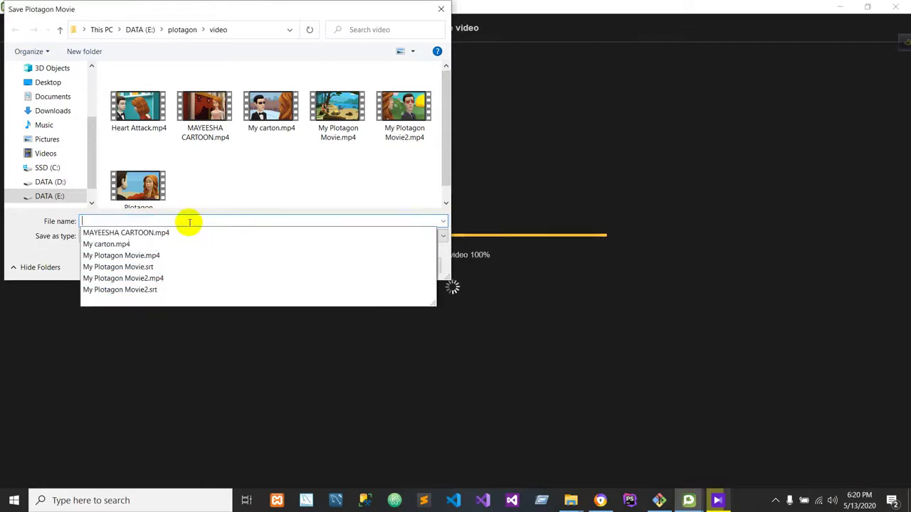
type("How")
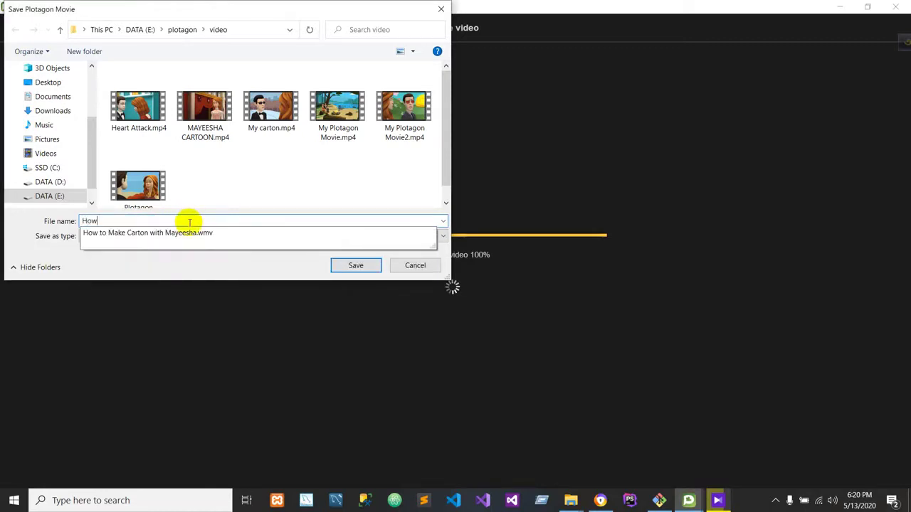
type(" to Mak")
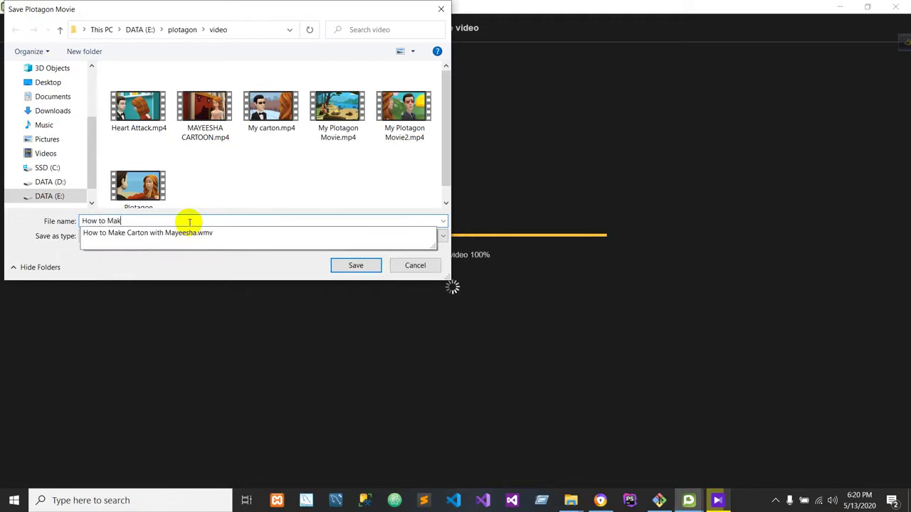
type("er=")
key("BackSpace")
key("BackSpace")
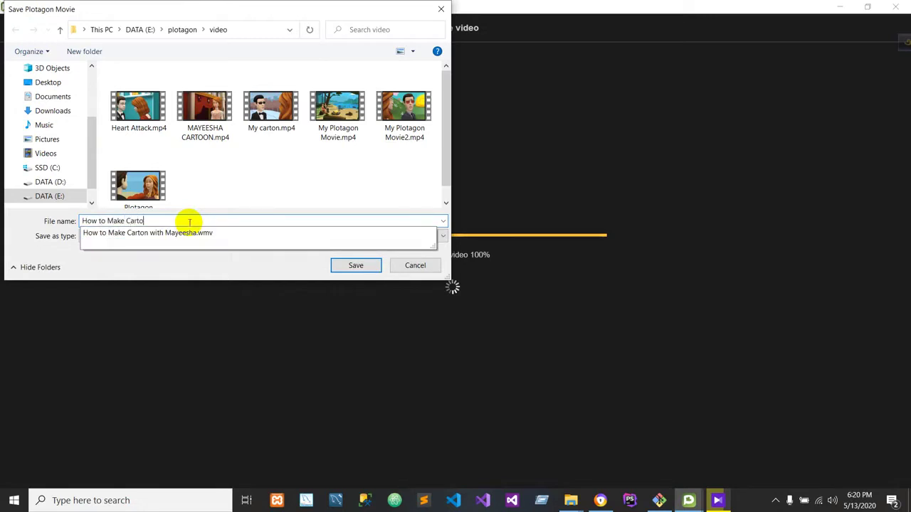
type("Cartoon With Mayees")
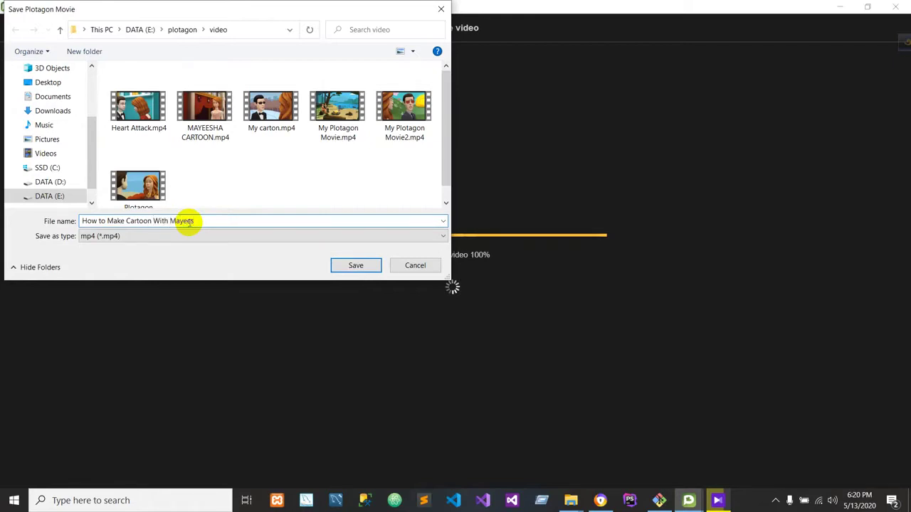
type("ha")
key("Return")
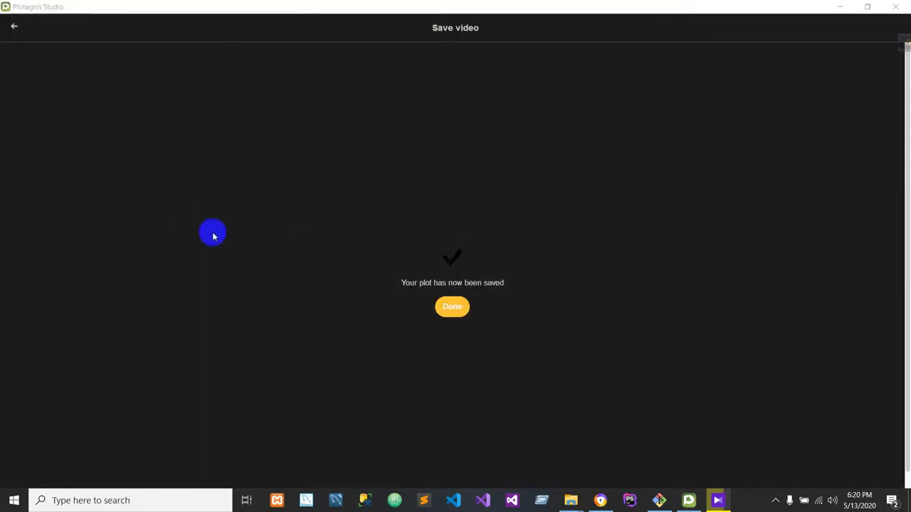
left_click(447, 311)
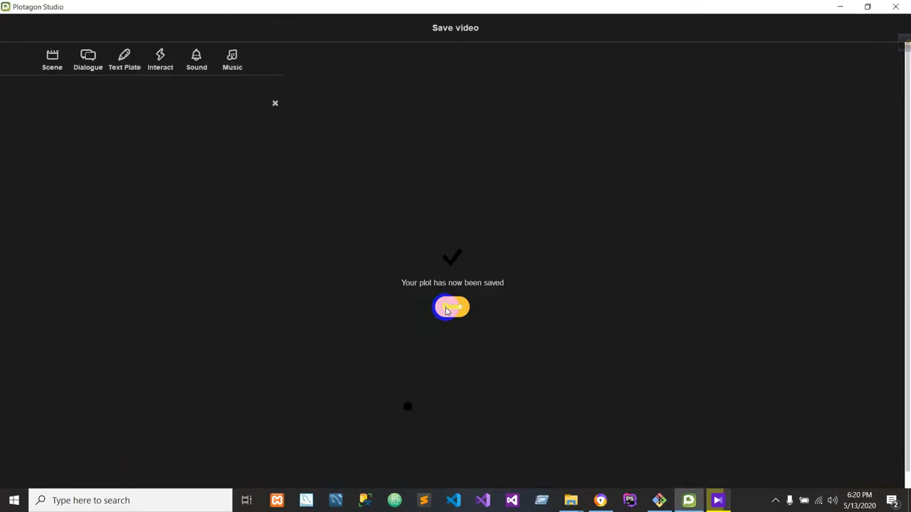
Minimize the Plotagon Studio window and refresh the Windows desktop
left_click(839, 7)
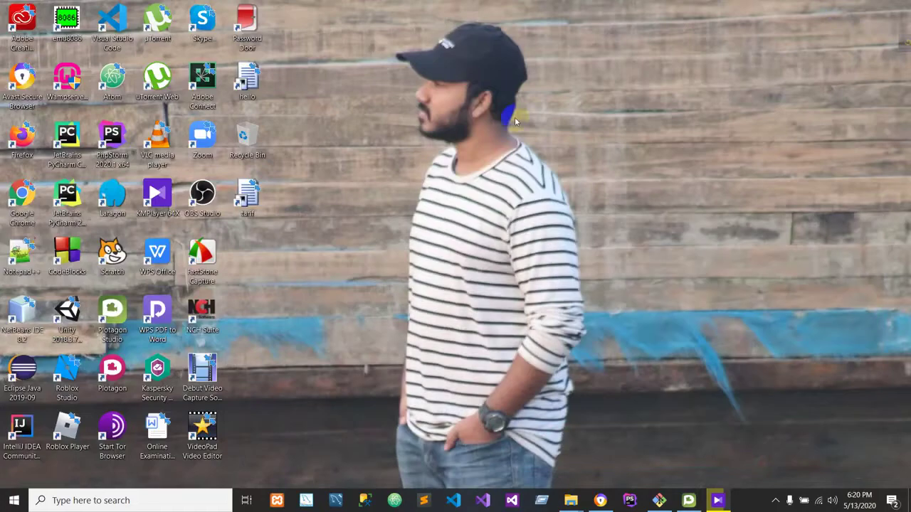
right_click(475, 115)
left_click(500, 148)
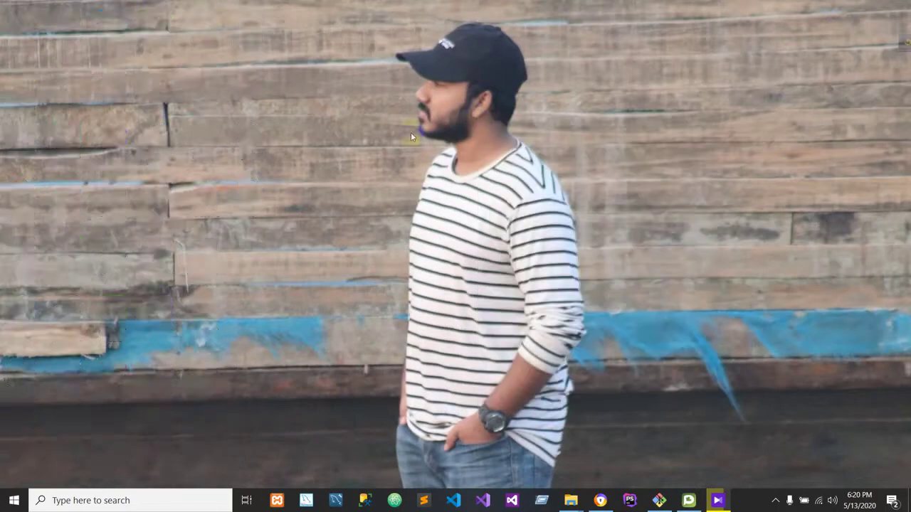
right_click(392, 126)
left_click(425, 158)
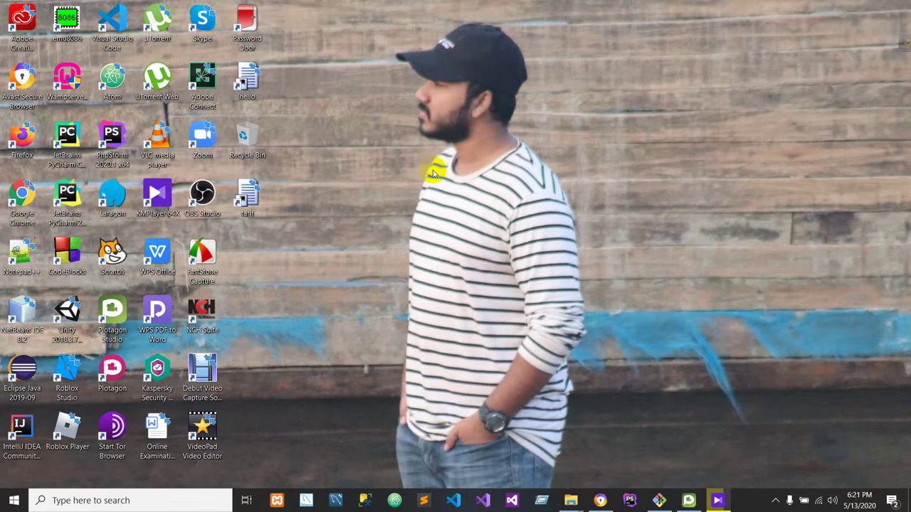
right_click(462, 140)
left_click(494, 180)
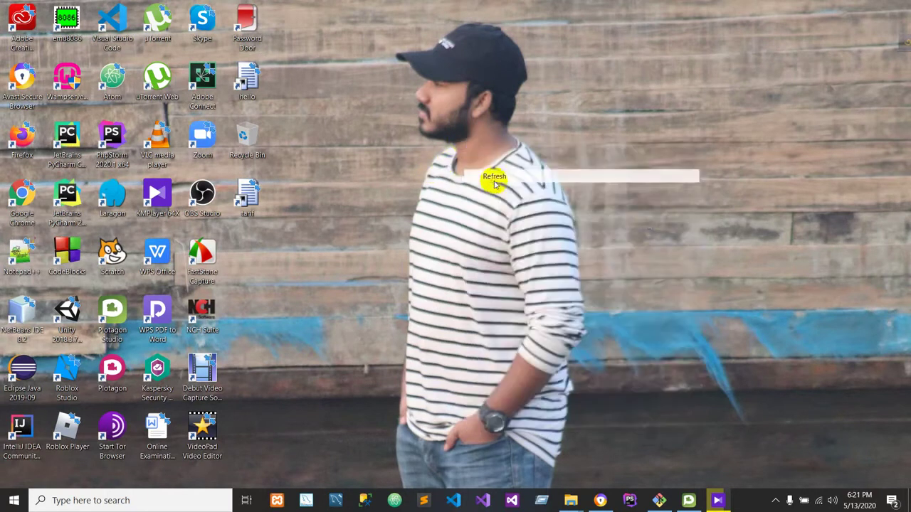
left_click(520, 200)
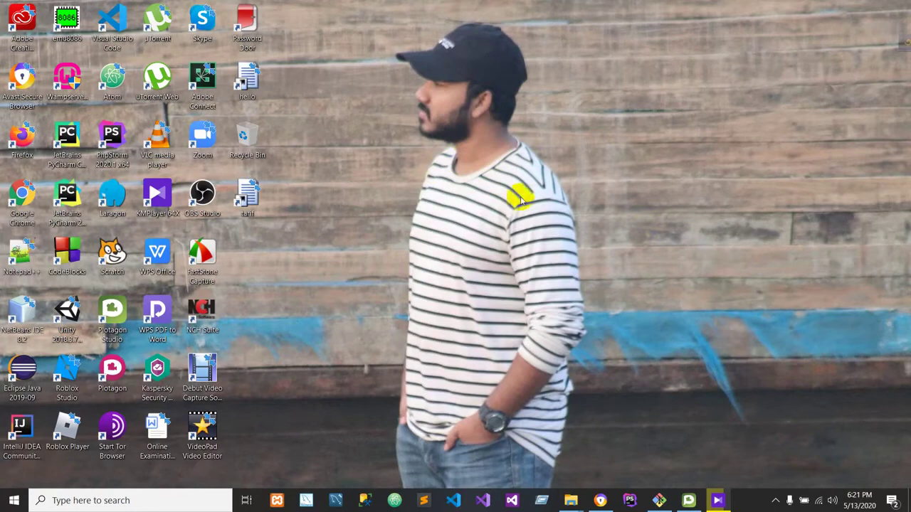